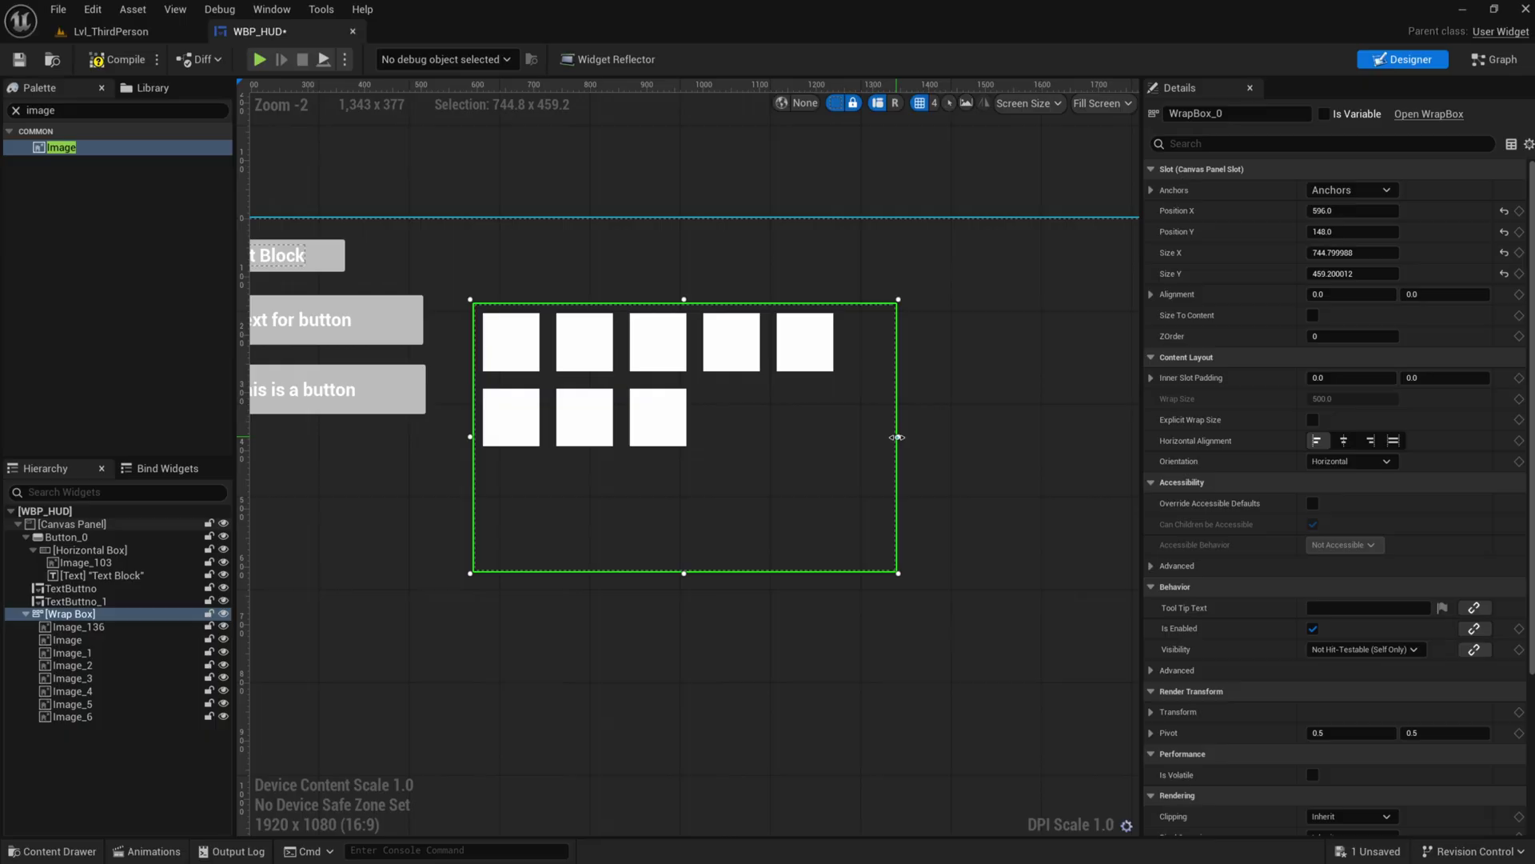
# - Resize the wrap box horizontally to reflow its images, ending at about 658 units wide
pyautogui.moveTo(898, 436)
pyautogui.mouseDown()
pyautogui.moveTo(674, 439)
pyautogui.moveTo(1073, 428)
pyautogui.moveTo(727, 416)
pyautogui.moveTo(911, 414)
pyautogui.moveTo(766, 414)
pyautogui.moveTo(891, 419)
pyautogui.mouseUp()
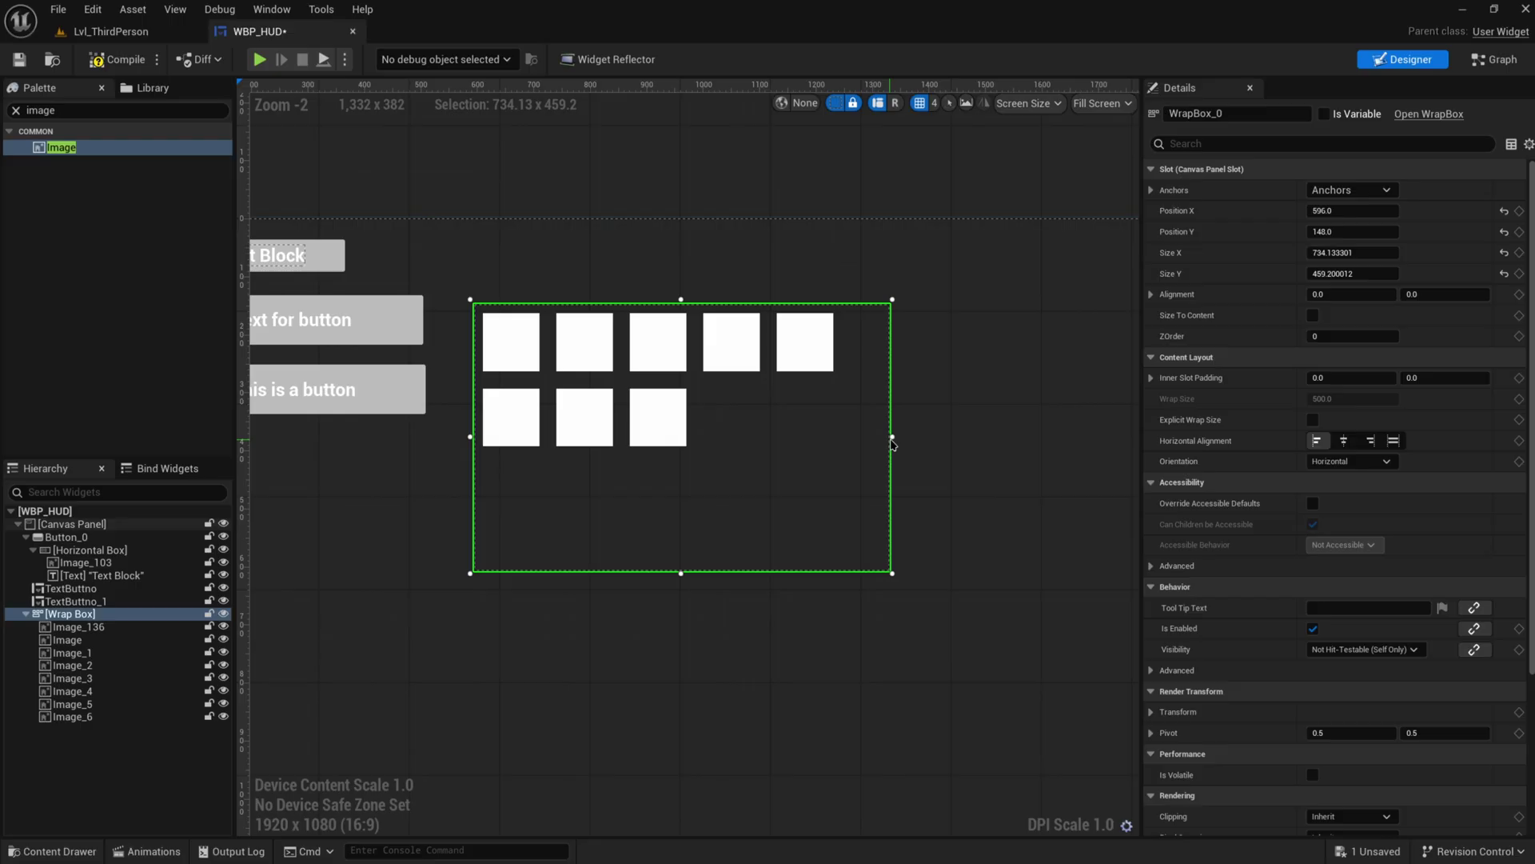
pyautogui.moveTo(892, 436); pyautogui.dragTo(783, 447)
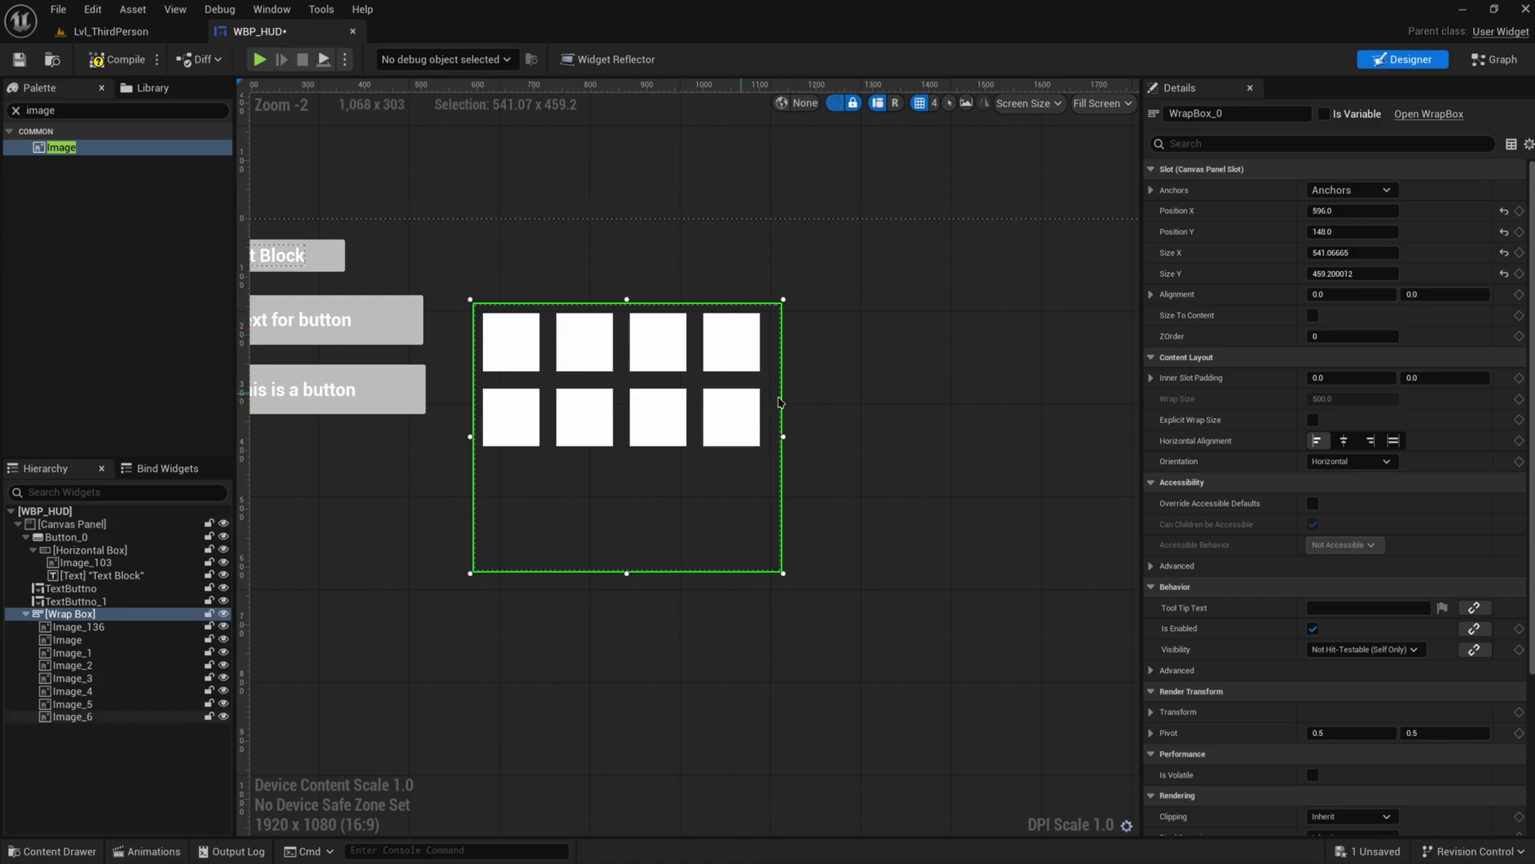
pyautogui.moveTo(783, 437); pyautogui.dragTo(850, 437)
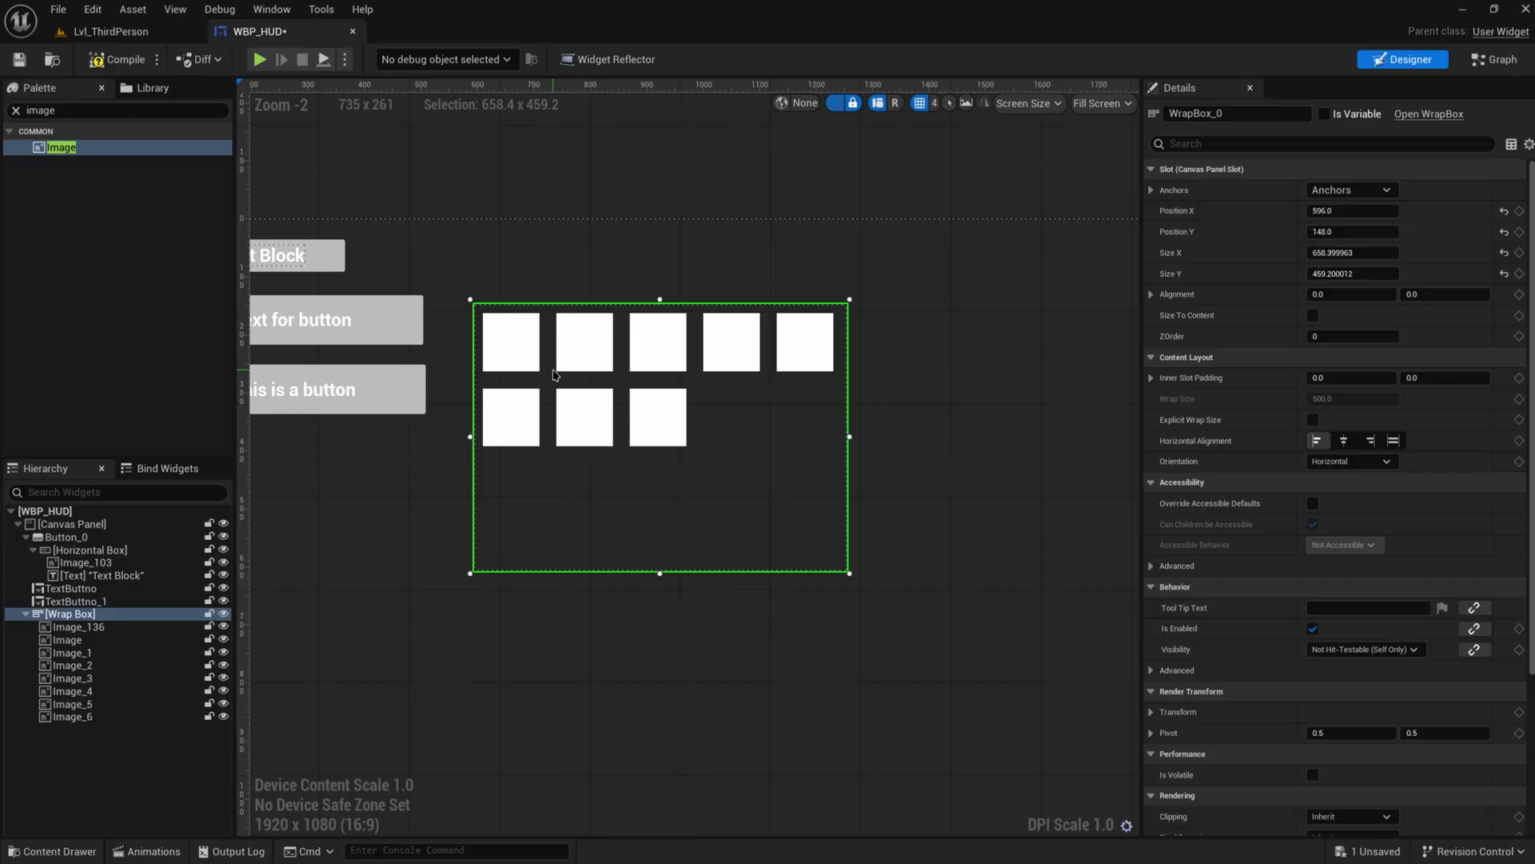
# - Search the widget palette for "gri" and delete the wrap box together with its images
pyautogui.moveTo(67, 111); pyautogui.dragTo(1, 109)
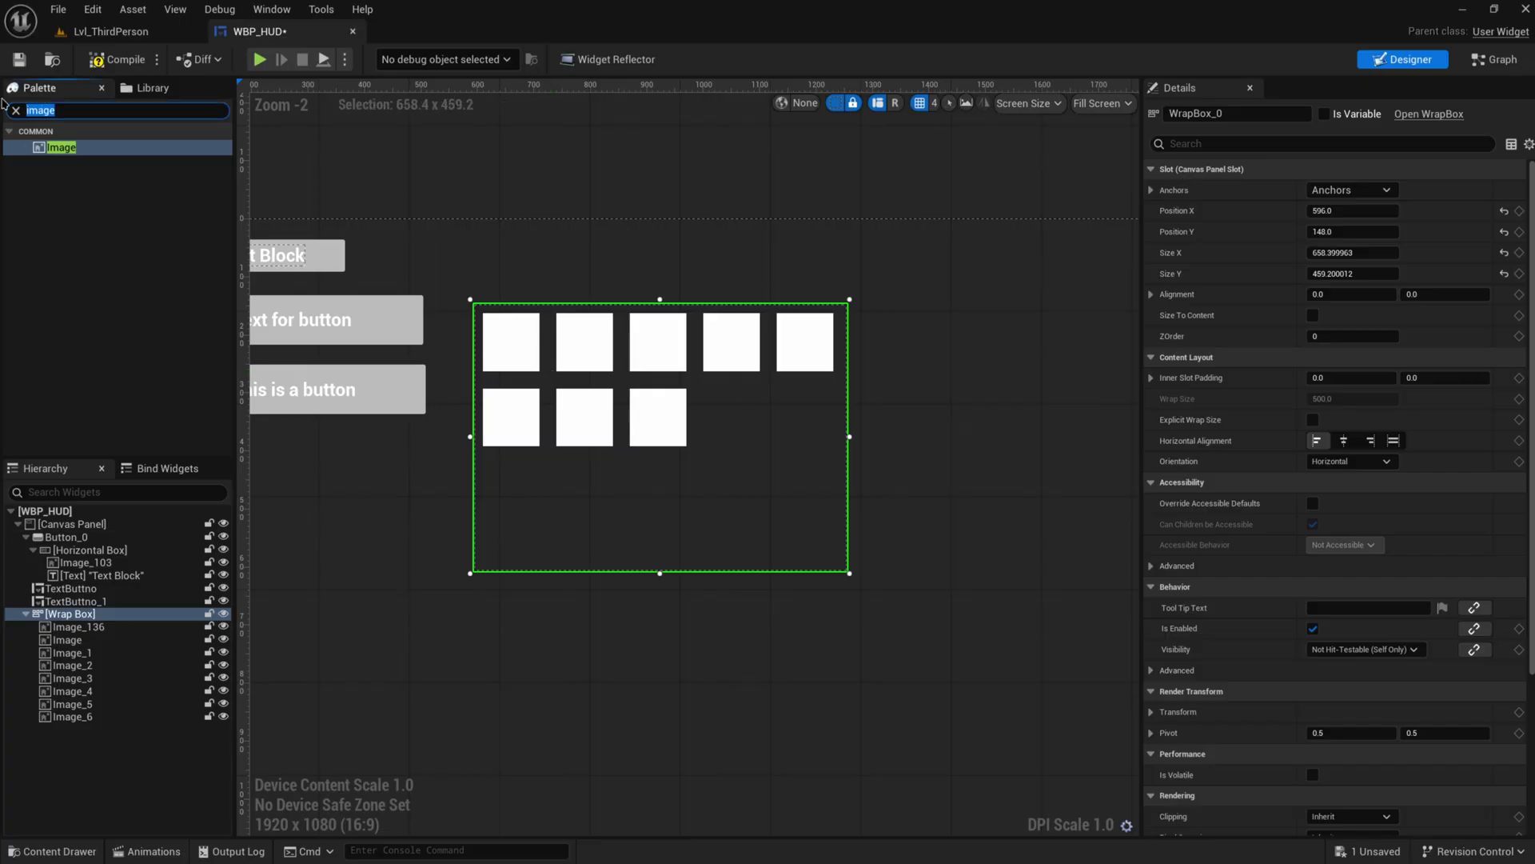
pyautogui.write('gri')
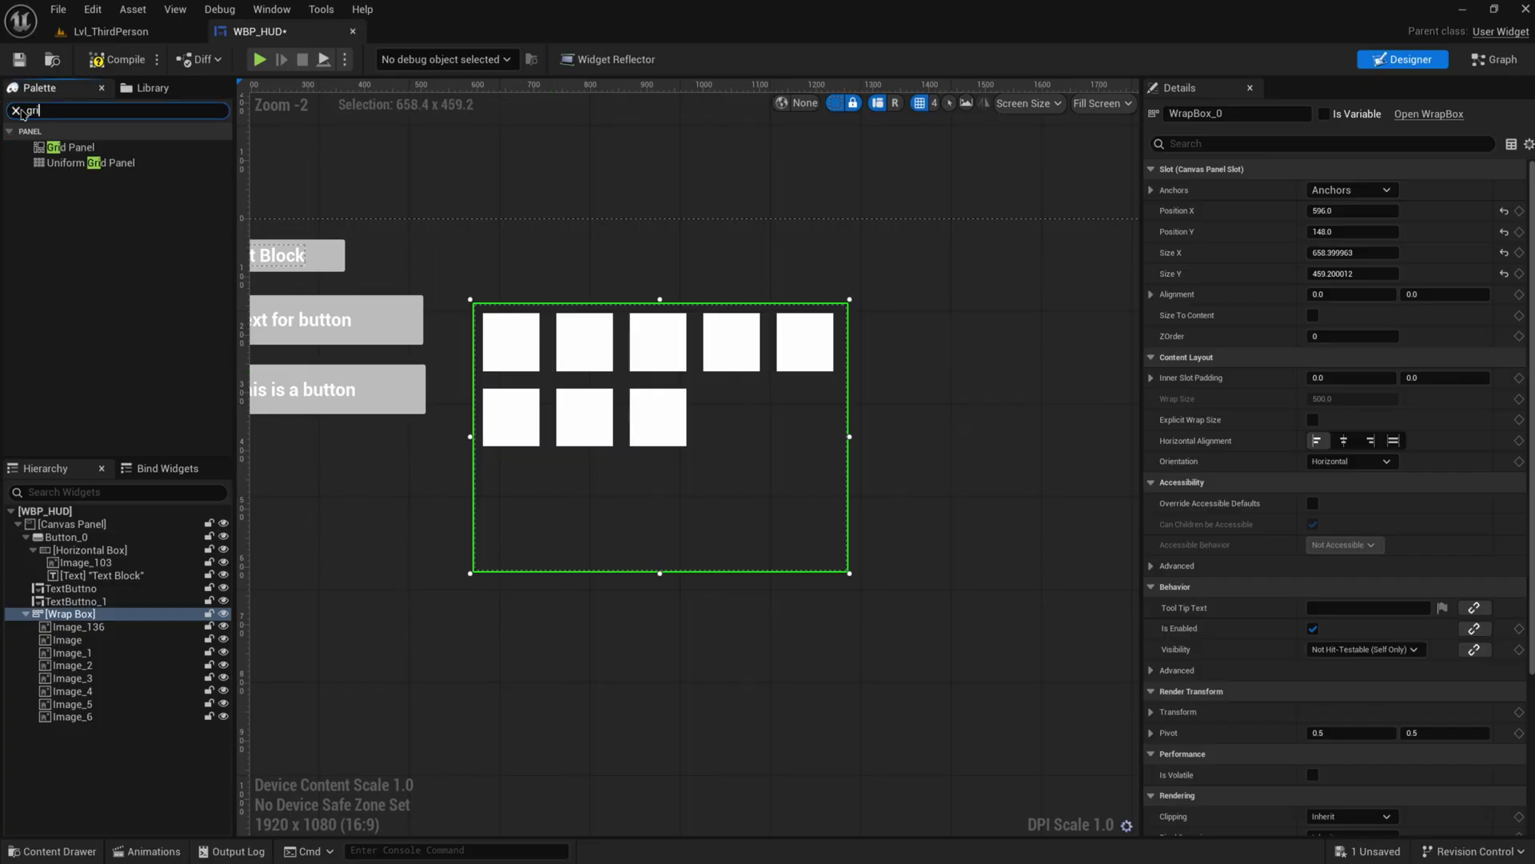
pyautogui.click(112, 616)
pyautogui.press('Delete')
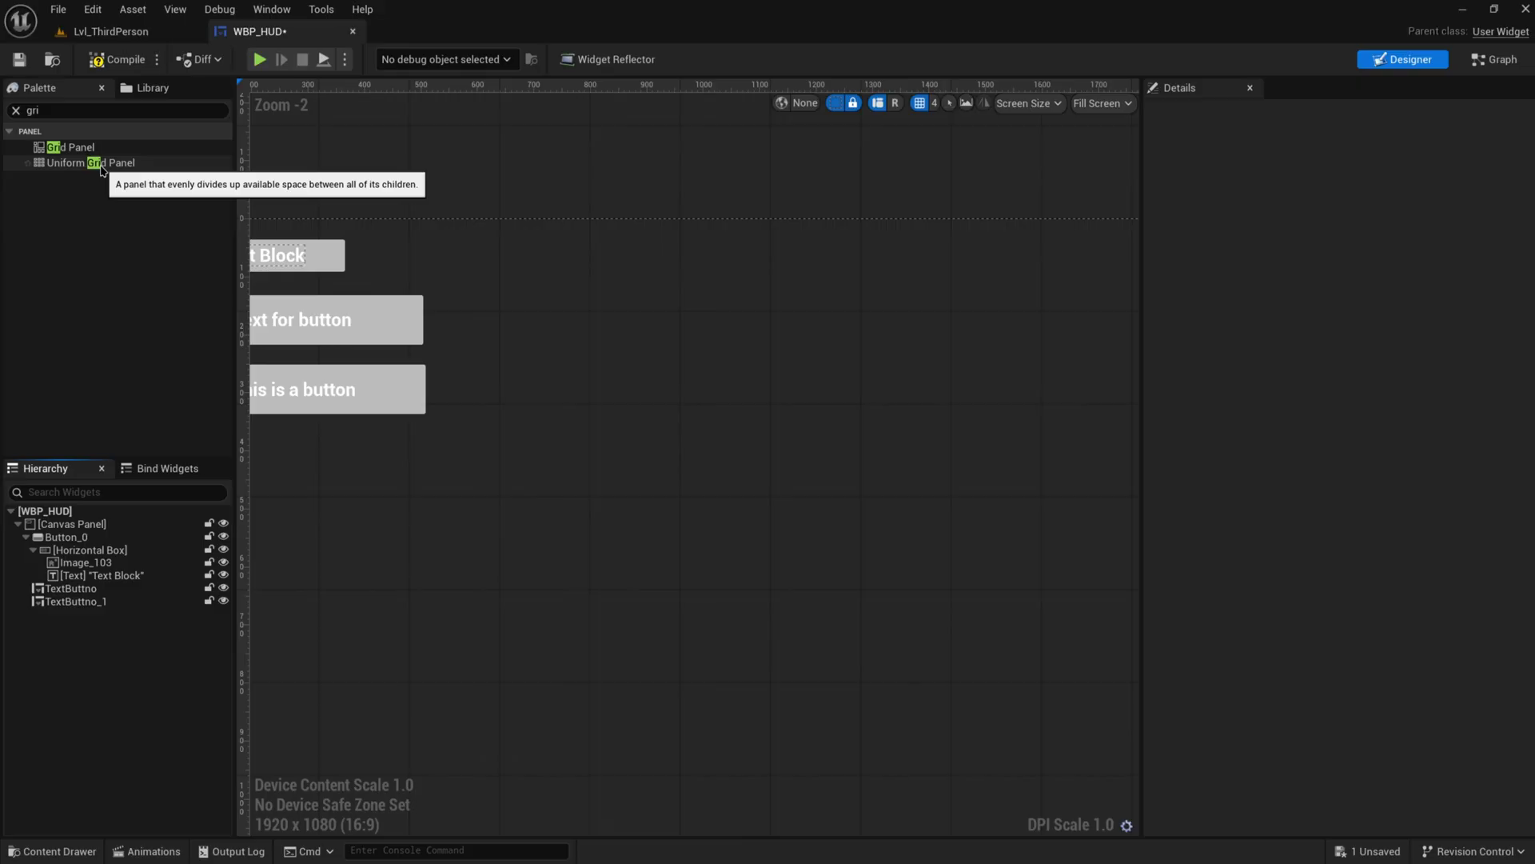
# - Add a Grid Panel to the empty canvas area beside the buttons and a Uniform Grid Panel below it
pyautogui.moveTo(72, 147); pyautogui.dragTo(950, 518)
pyautogui.moveTo(88, 162); pyautogui.dragTo(952, 787)
pyautogui.moveTo(1018, 672); pyautogui.dragTo(977, 608, button='right')
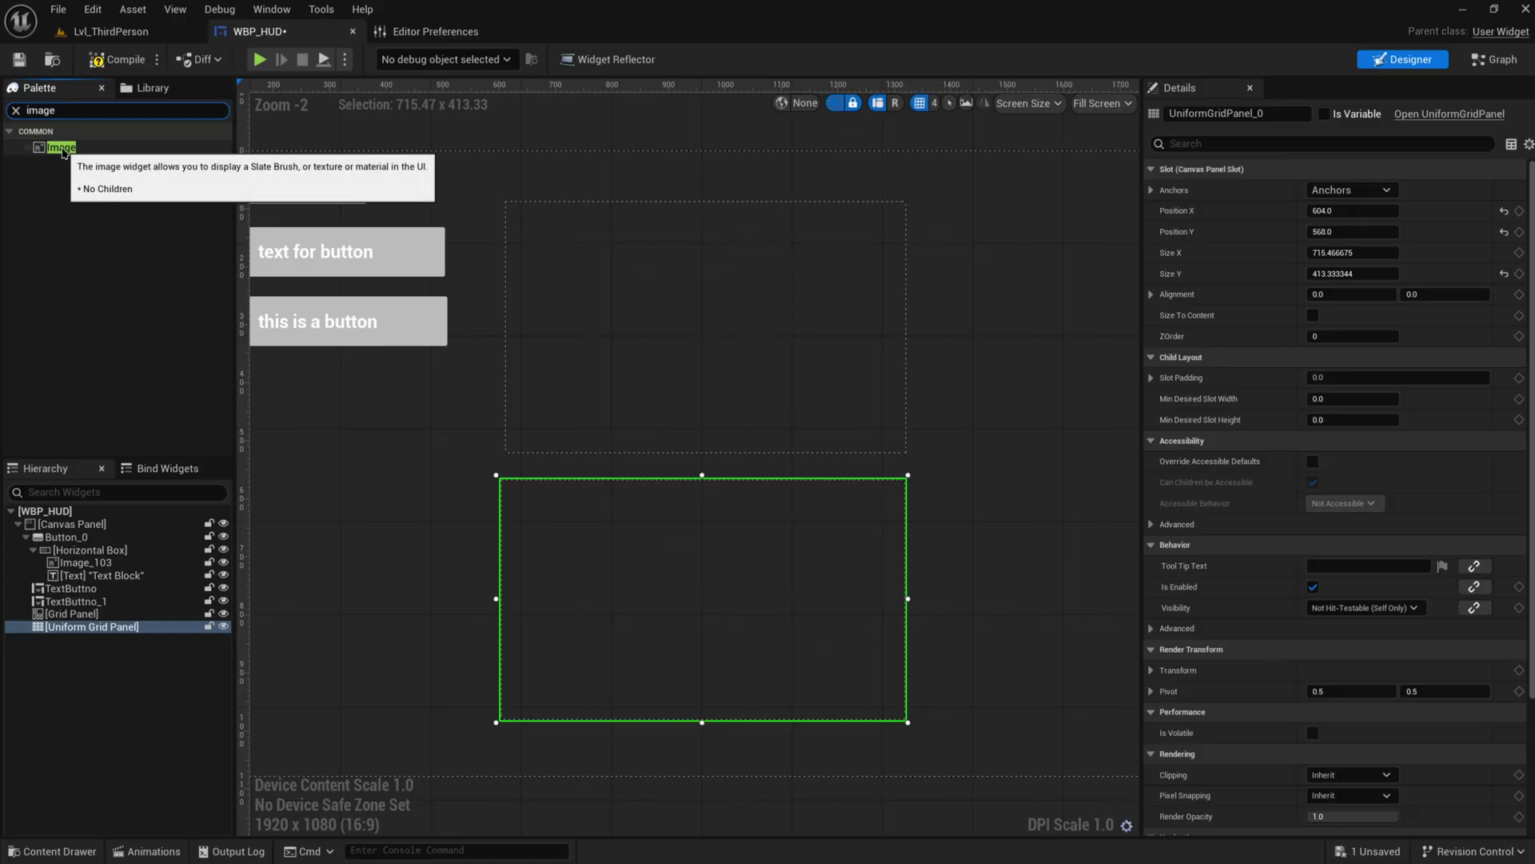
# - Add an Image widget to the Grid Panel and duplicate it within the panel
pyautogui.moveTo(60, 148); pyautogui.dragTo(95, 630)
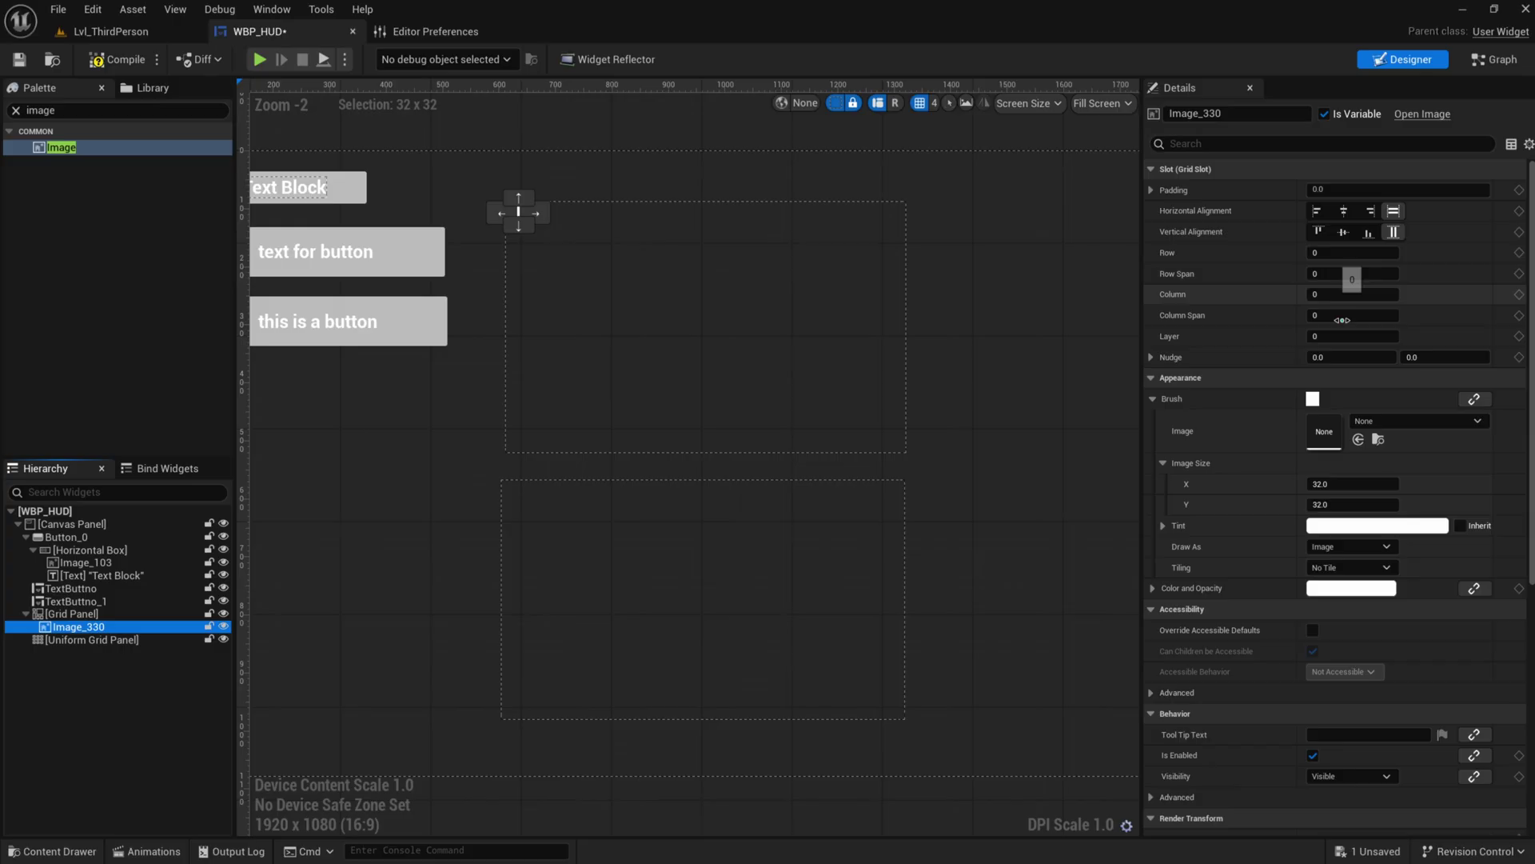
pyautogui.scroll(4, 524, 218)
pyautogui.scroll(-1, 559, 264)
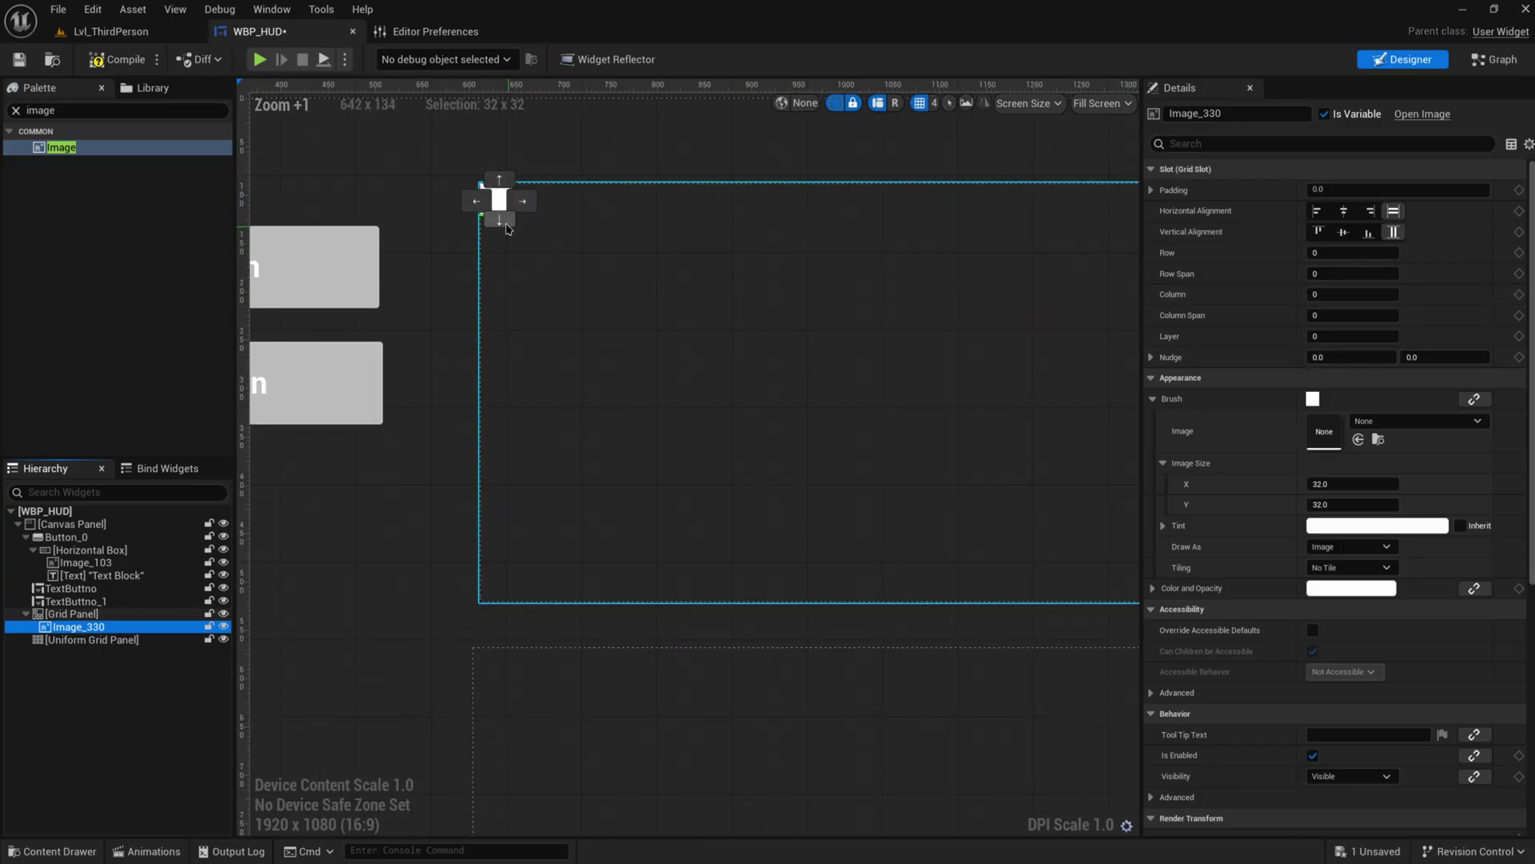
pyautogui.scroll(-2, 878, 248)
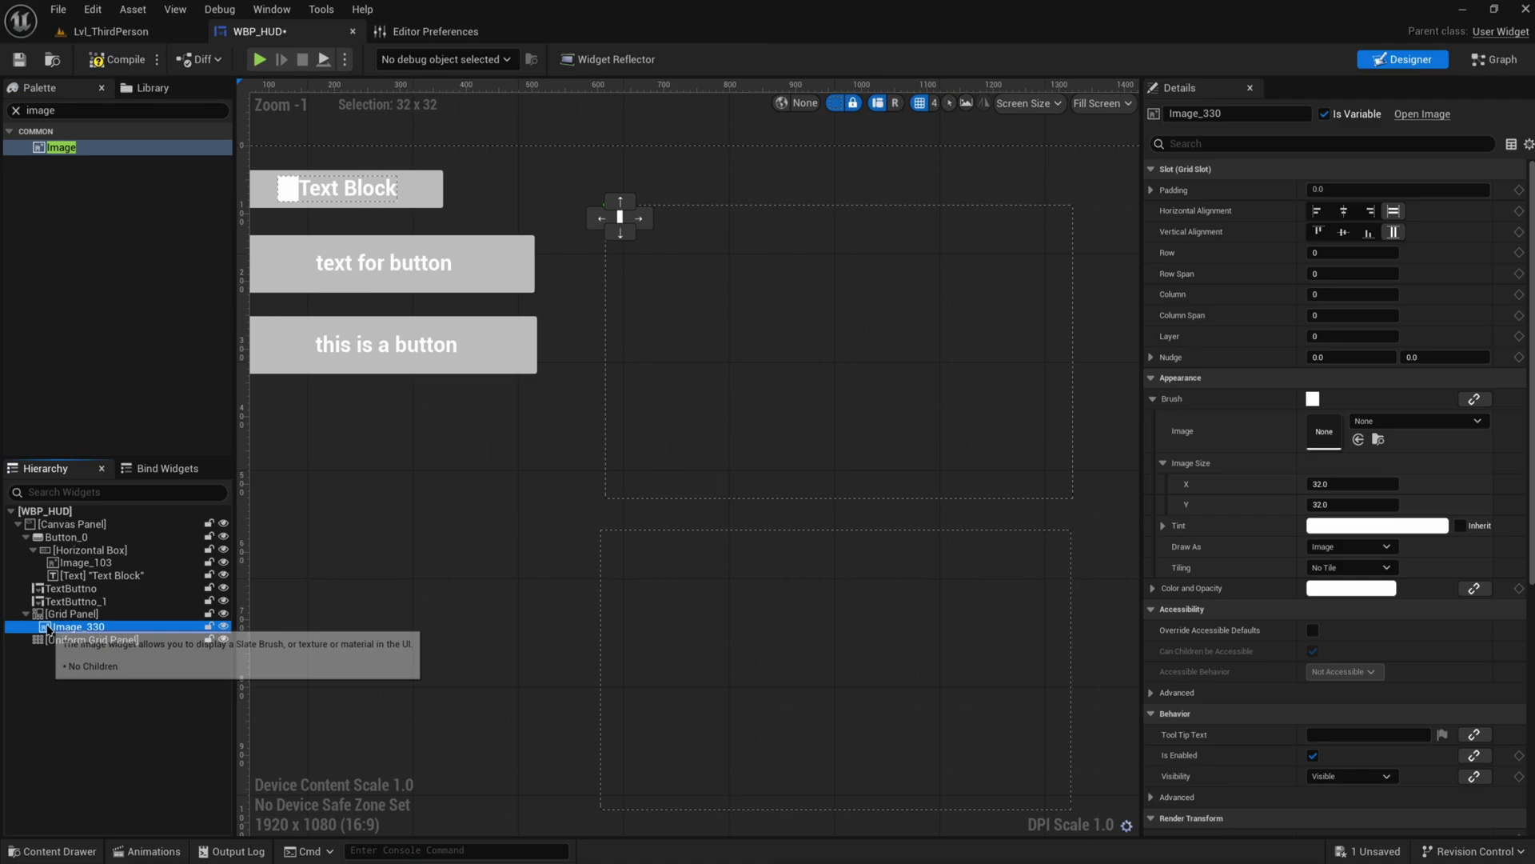
pyautogui.moveTo(68, 623); pyautogui.dragTo(69, 630)
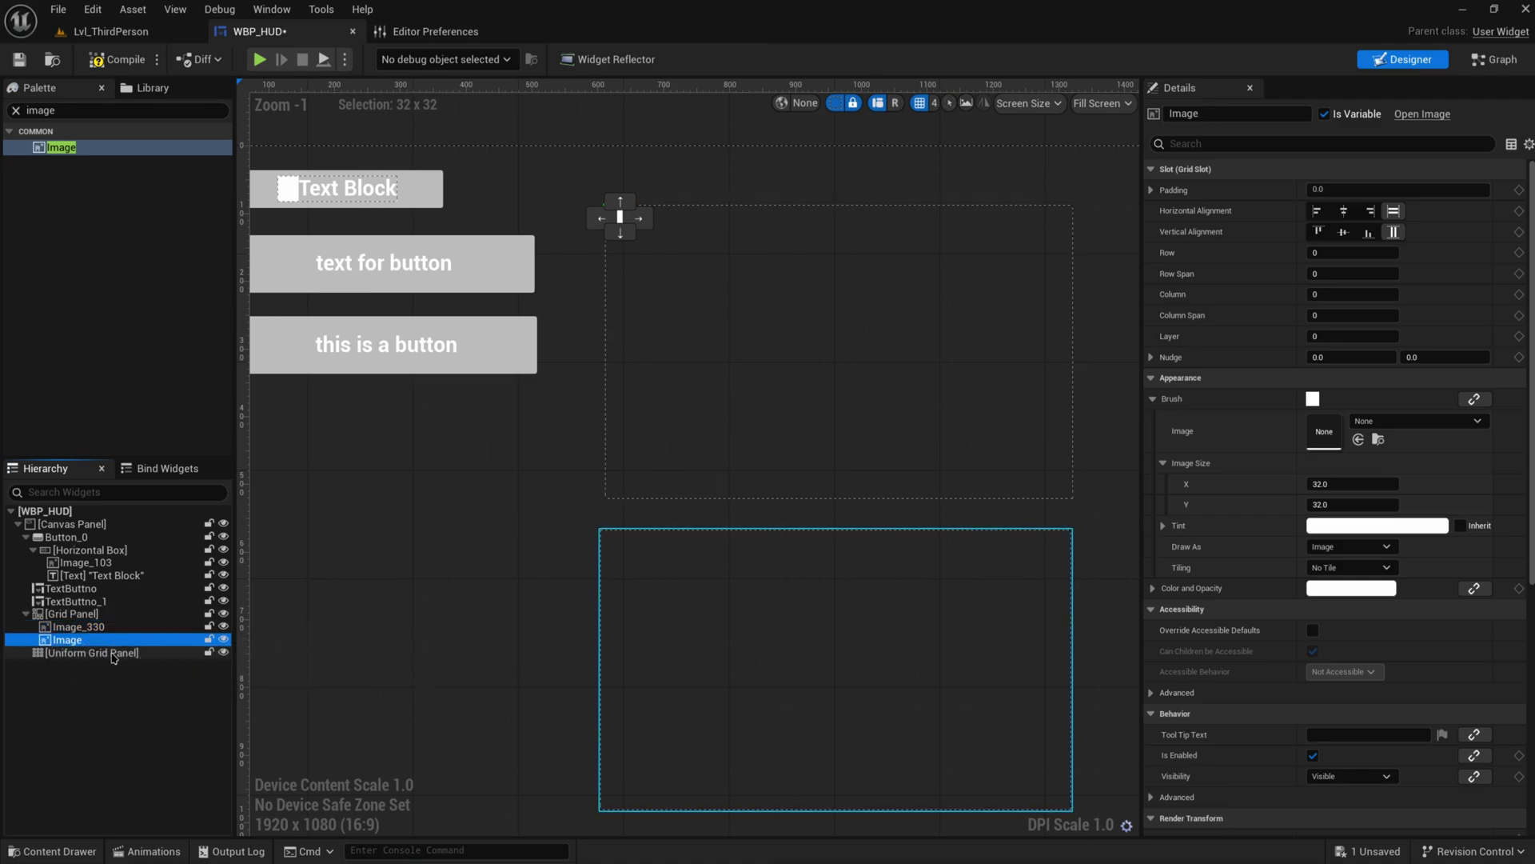
# - Set the duplicated image's grid slot row to 1
pyautogui.scroll(5, 666, 240)
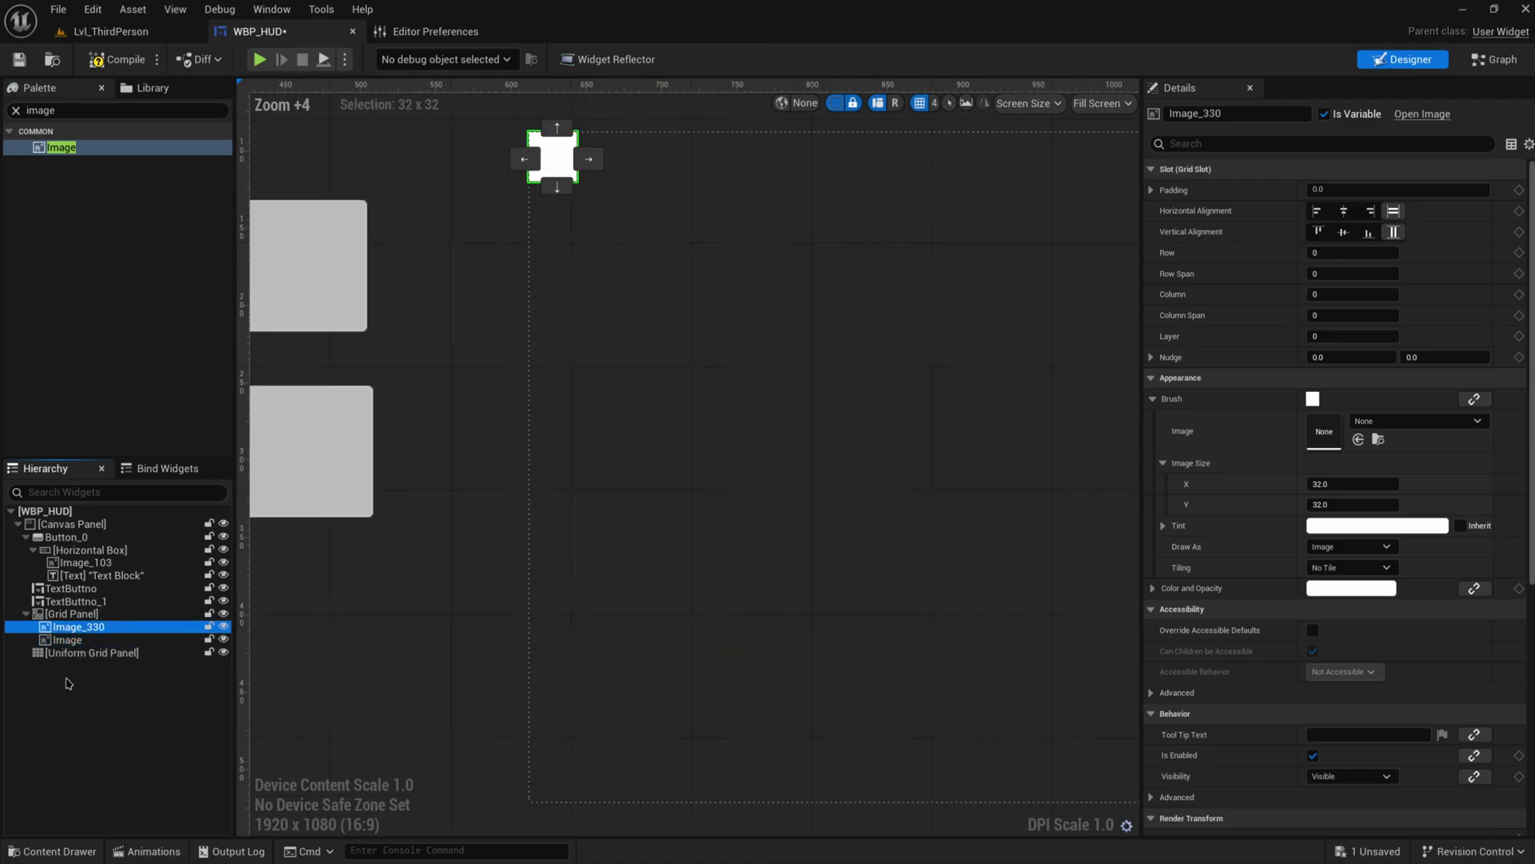
pyautogui.click(68, 641)
pyautogui.moveTo(634, 271); pyautogui.dragTo(650, 317, button='right')
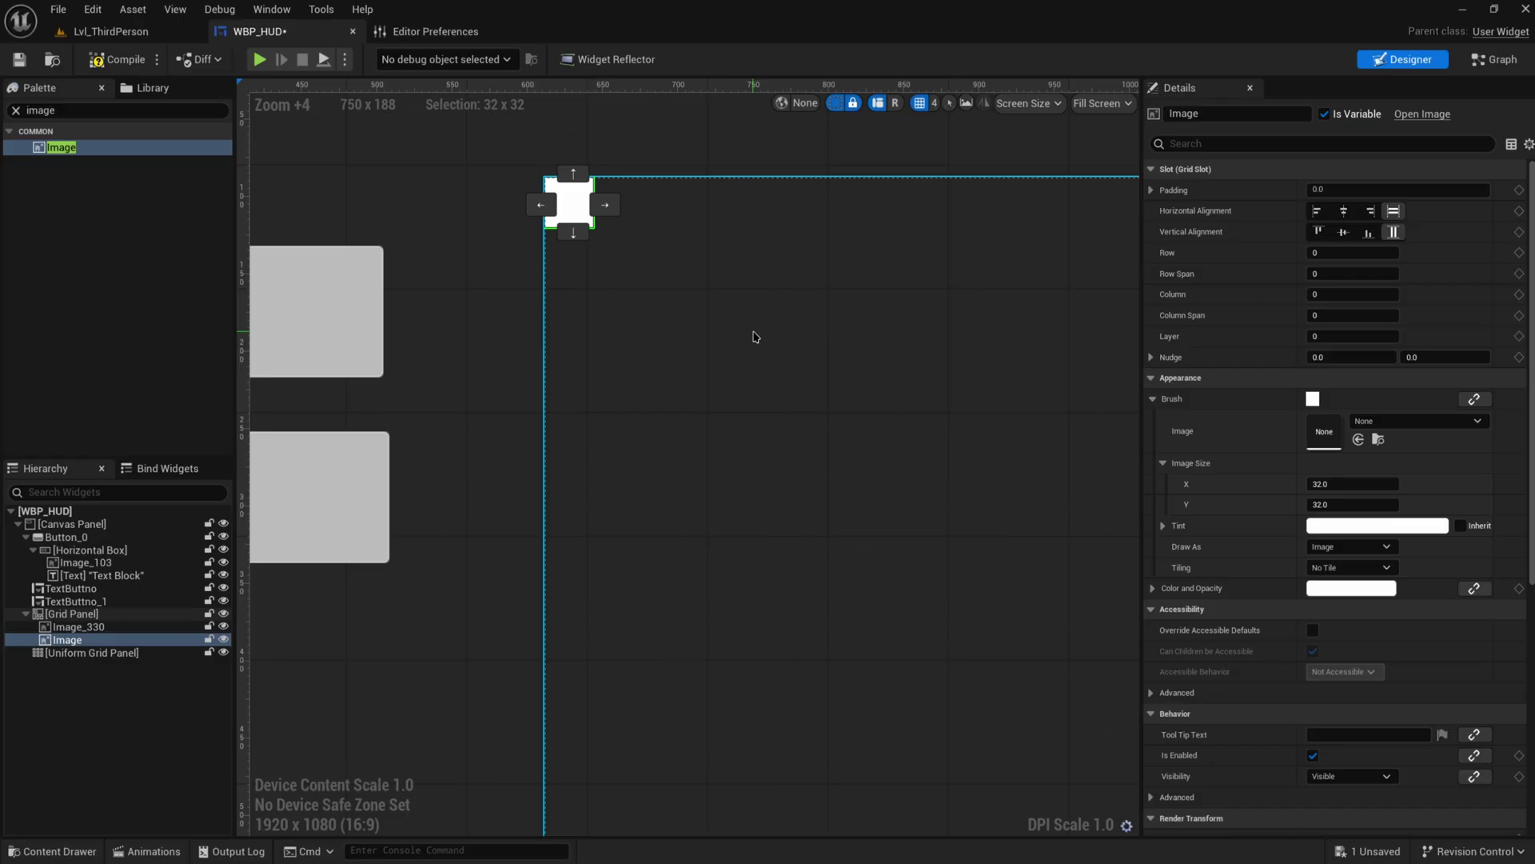
pyautogui.click(1326, 256)
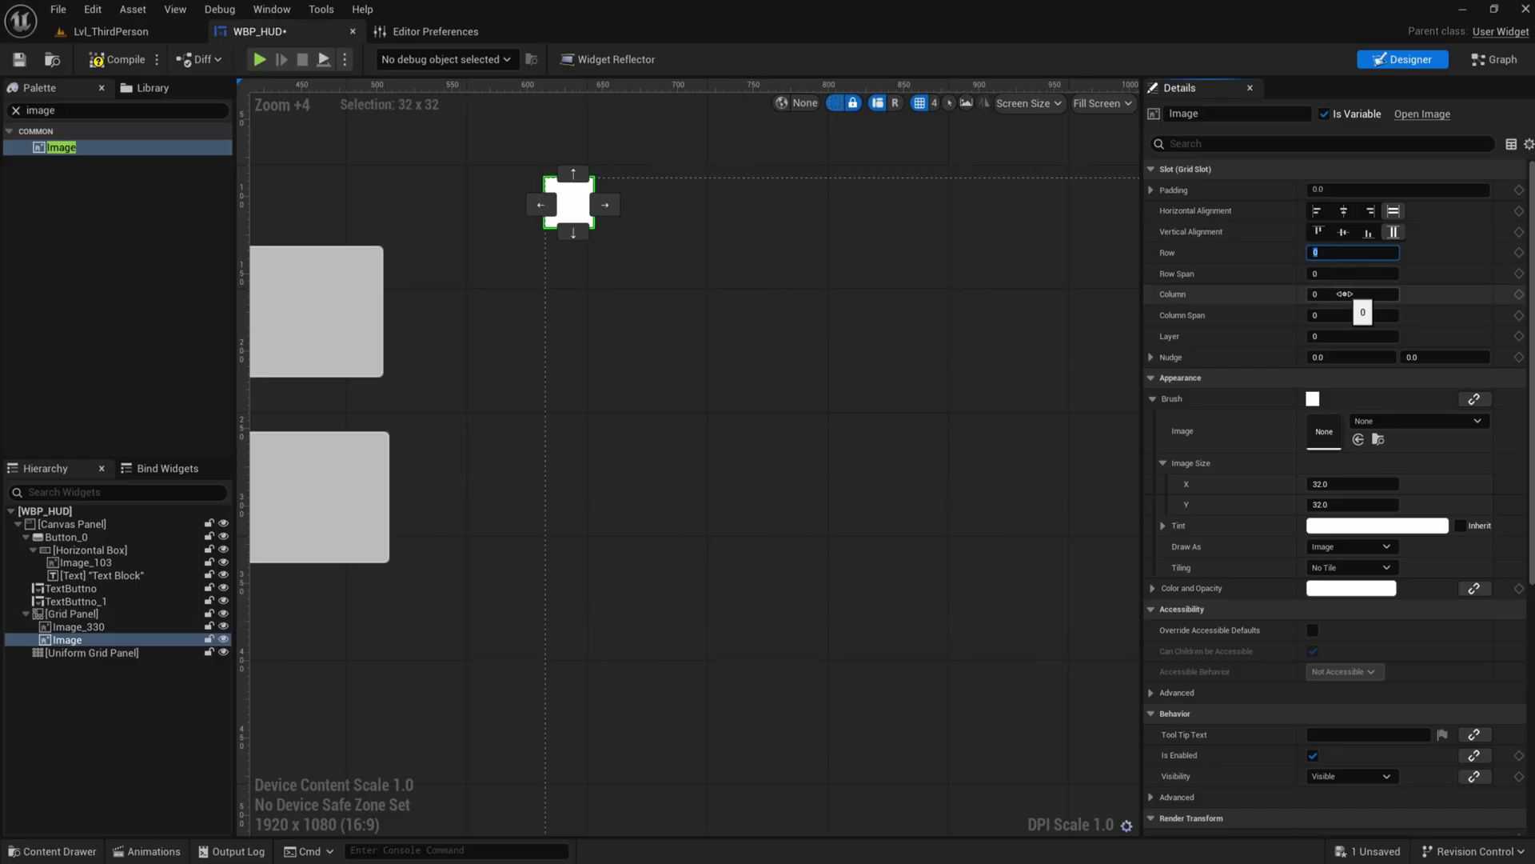
pyautogui.write('1')
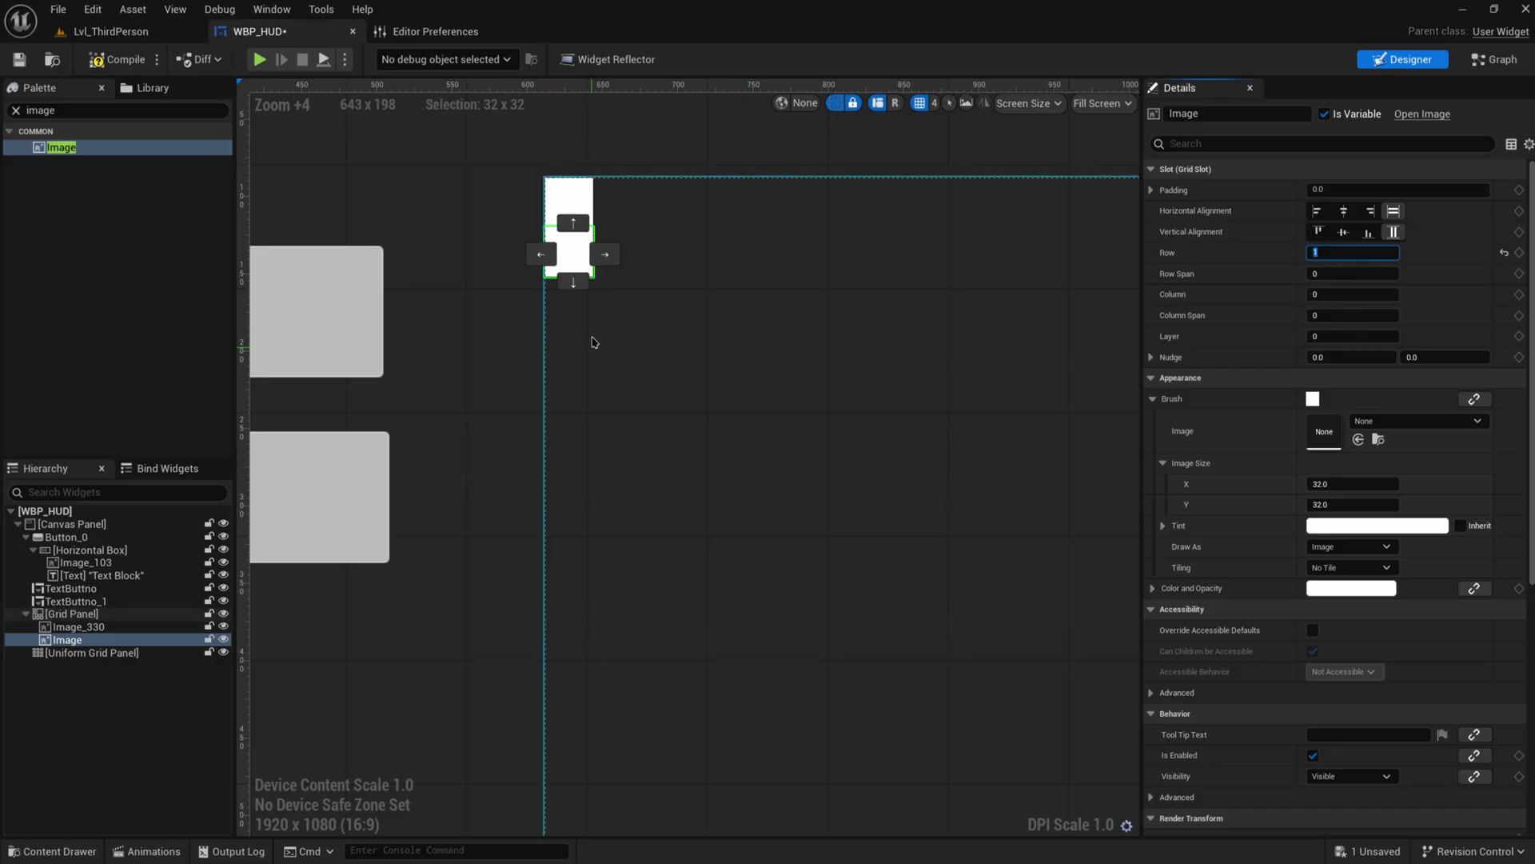
# - Shift the duplicated image through the grid cells, ending at row 10 and column 2
pyautogui.click(576, 285)
pyautogui.click(574, 283)
pyautogui.click(609, 256)
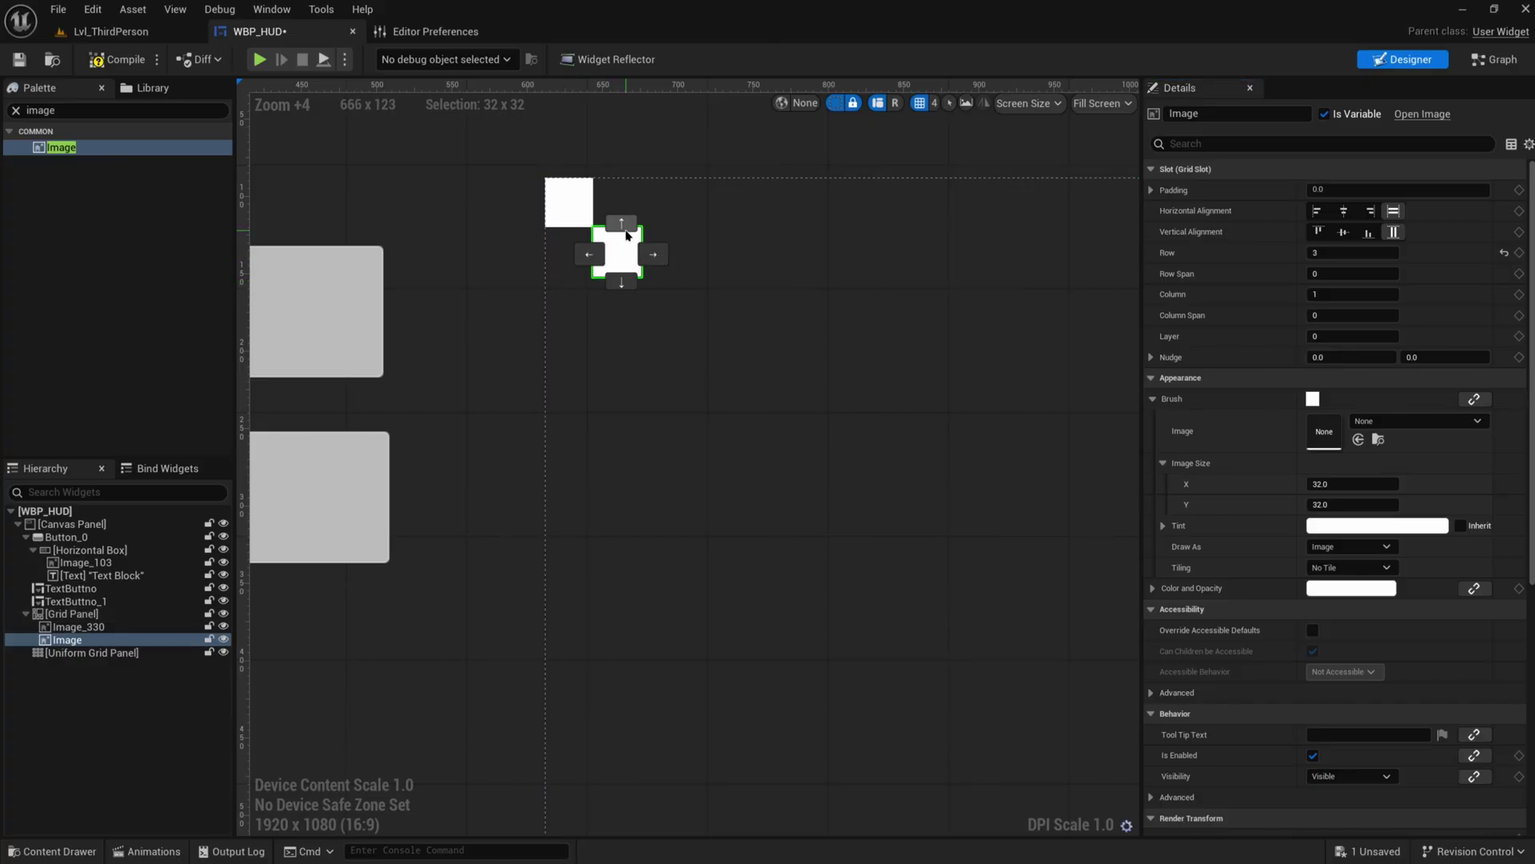
pyautogui.click(624, 227)
pyautogui.click(650, 255)
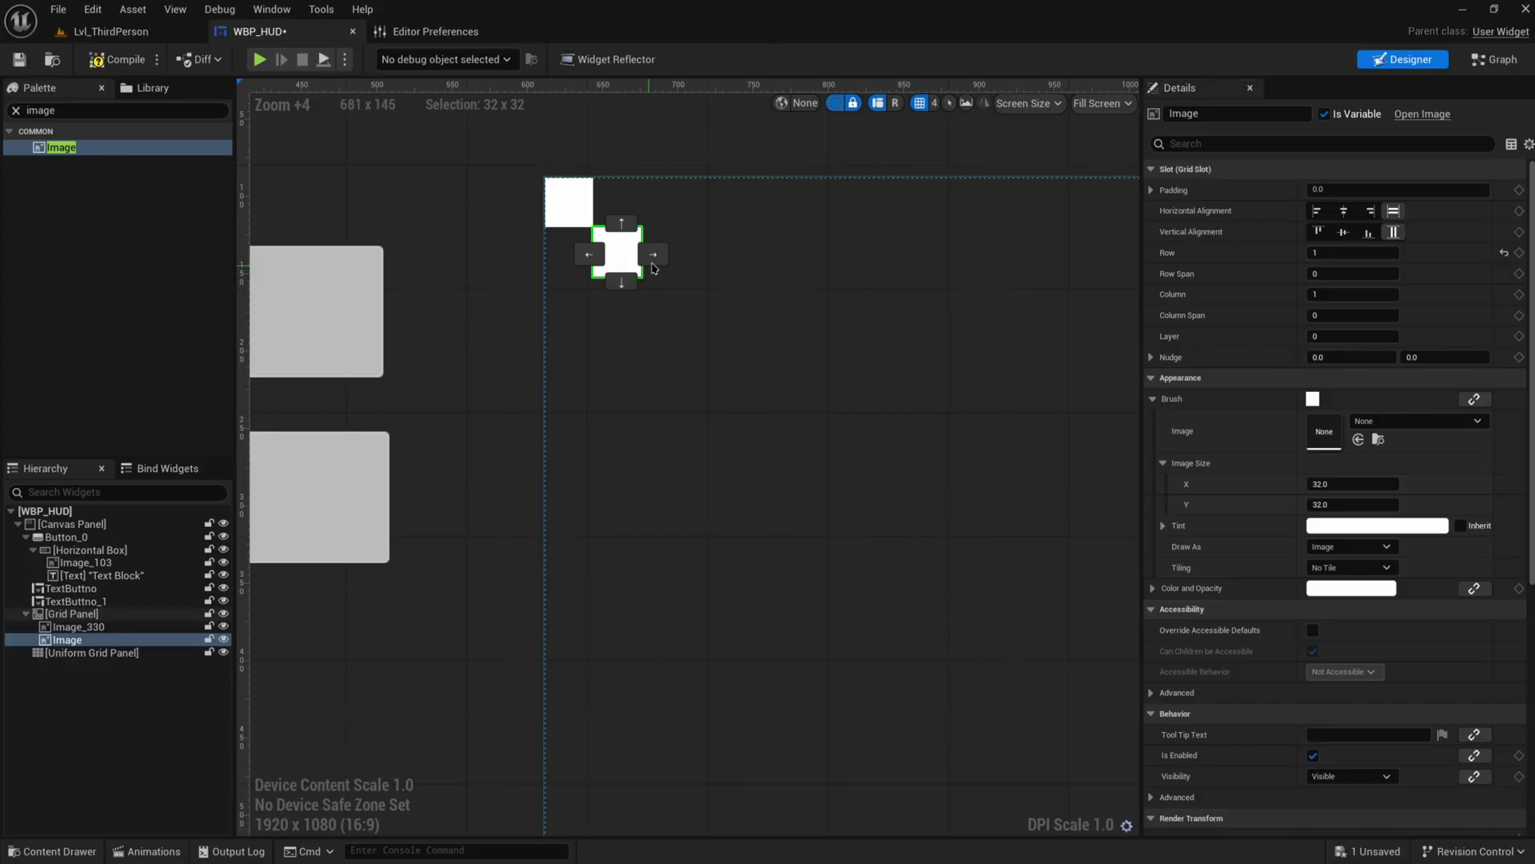
pyautogui.click(622, 223)
pyautogui.click(622, 233)
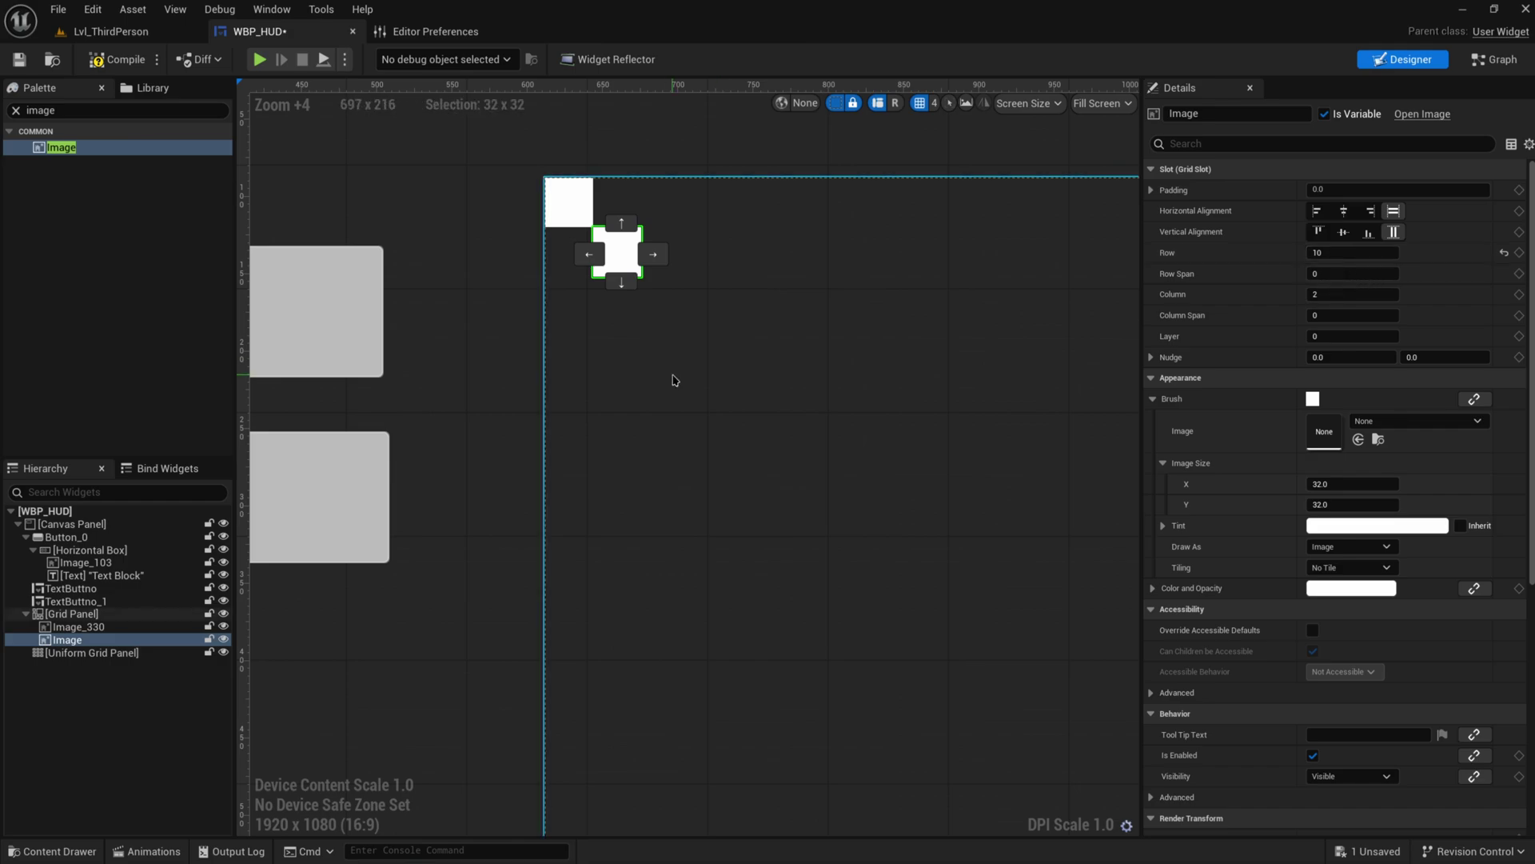
# - Duplicate the Grid Panel's first image and move the copy down to row 1
pyautogui.click(78, 627)
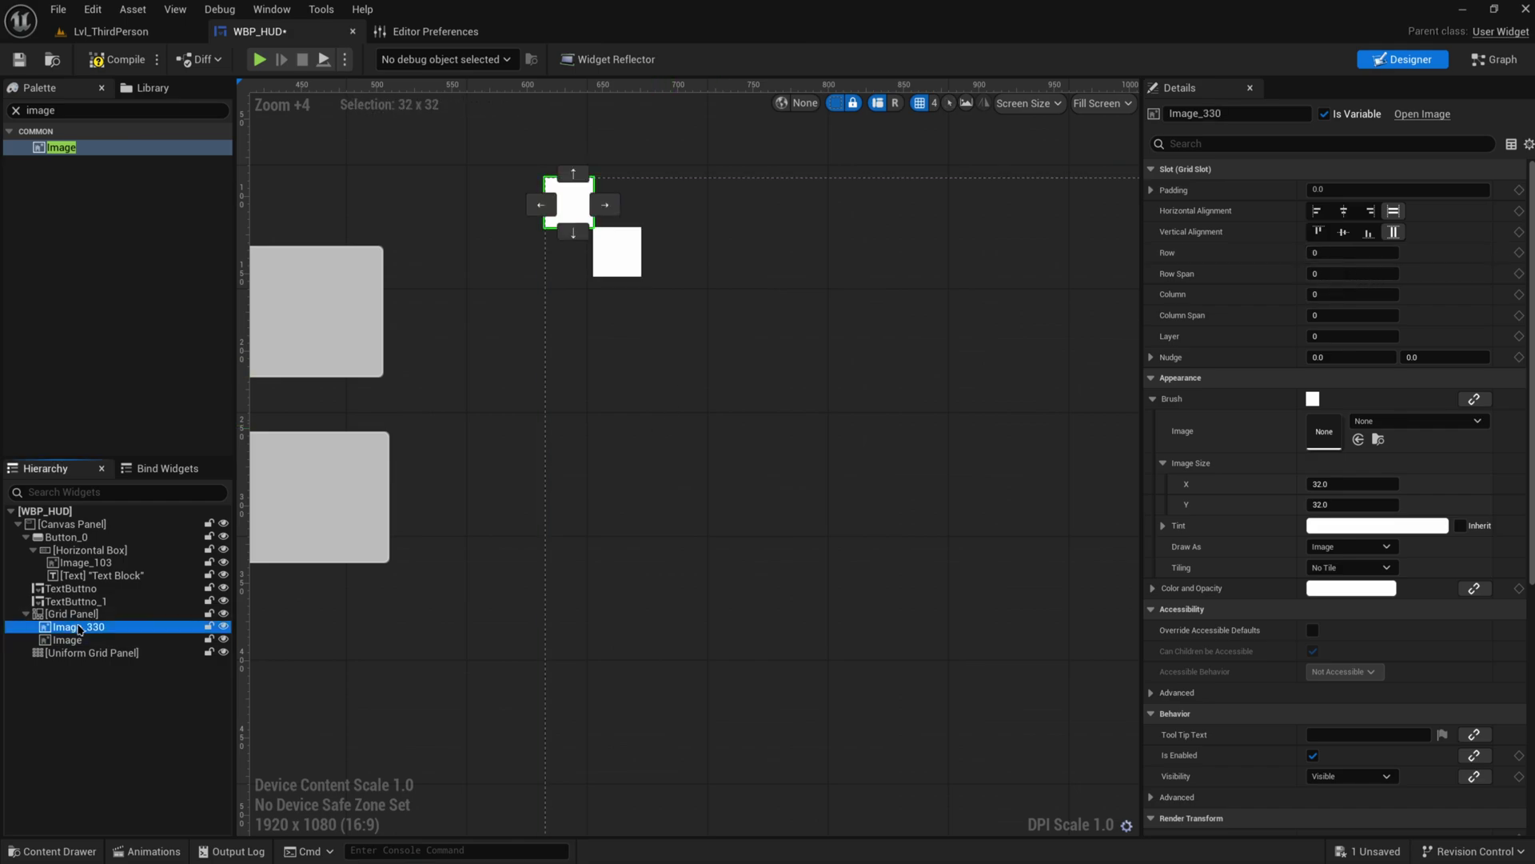
pyautogui.hotkey('ctrl', 'd')
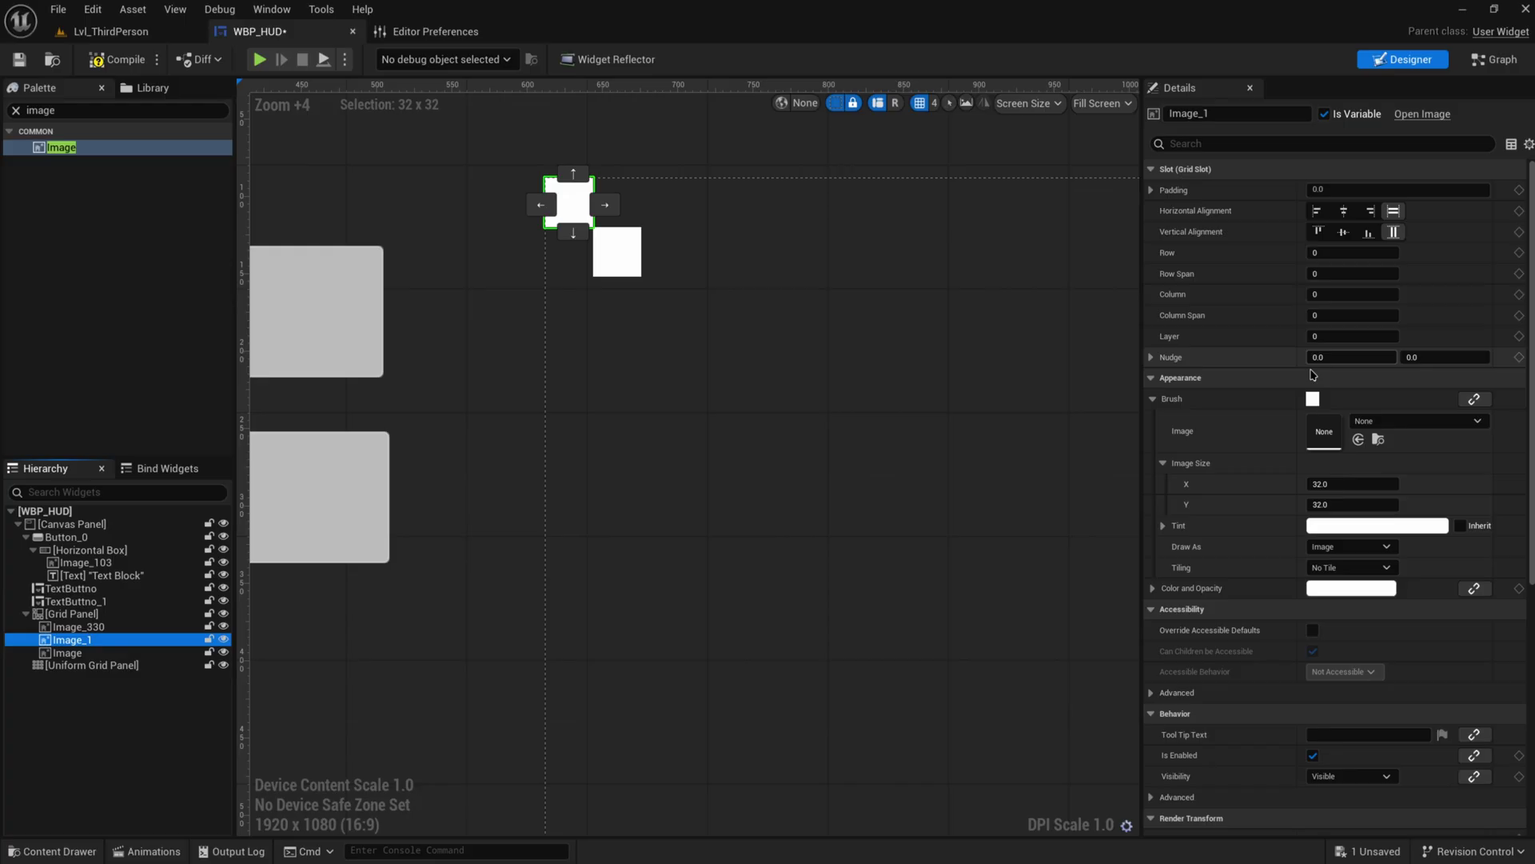
pyautogui.click(571, 233)
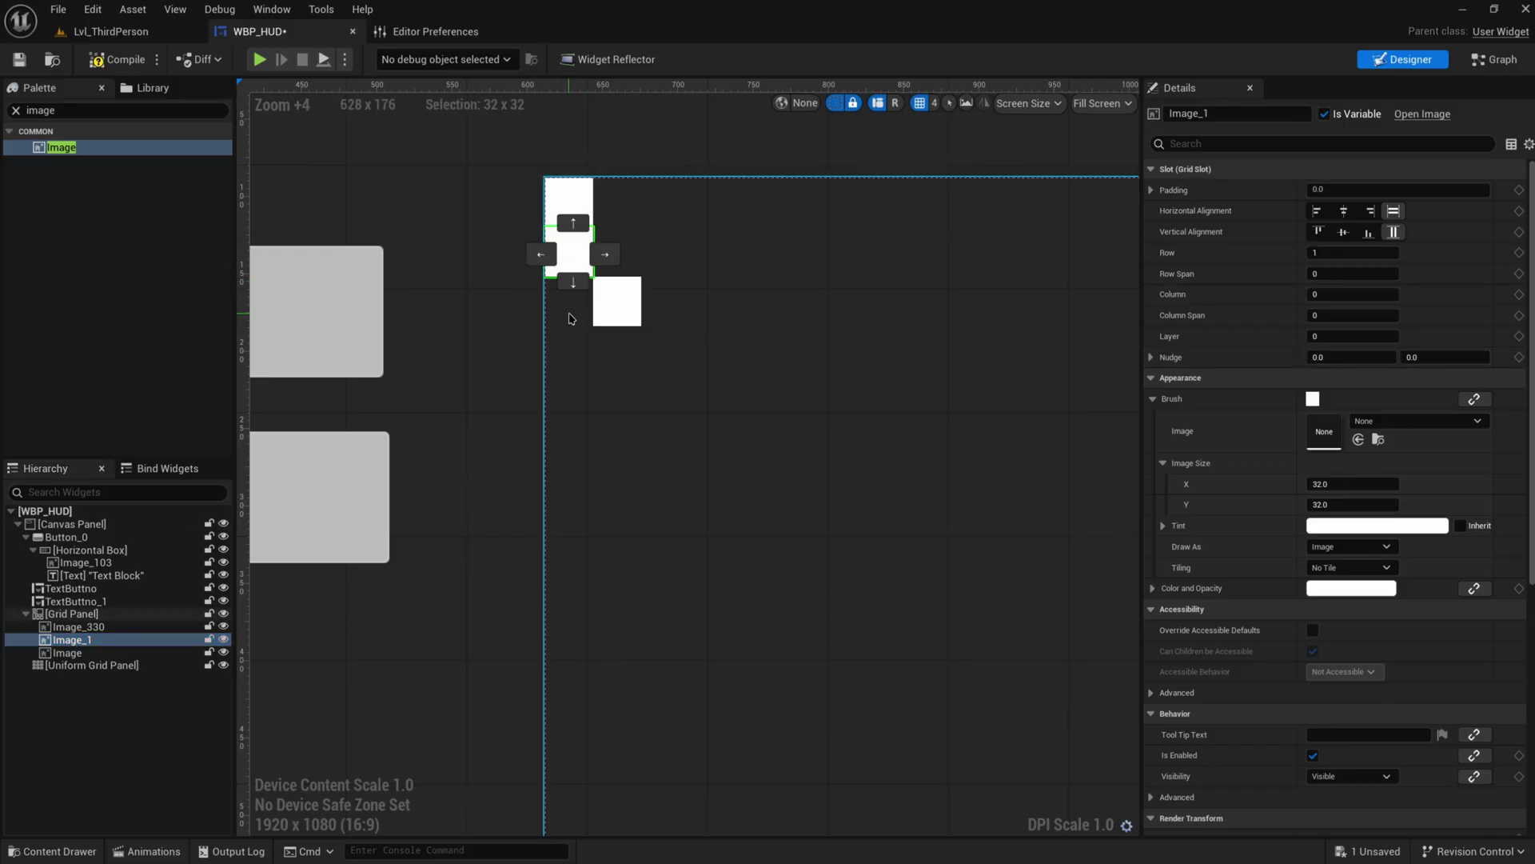
# - Set the row 1 image's size to 100 by 100
pyautogui.click(1335, 484)
pyautogui.write('100')
pyautogui.press('Tab')
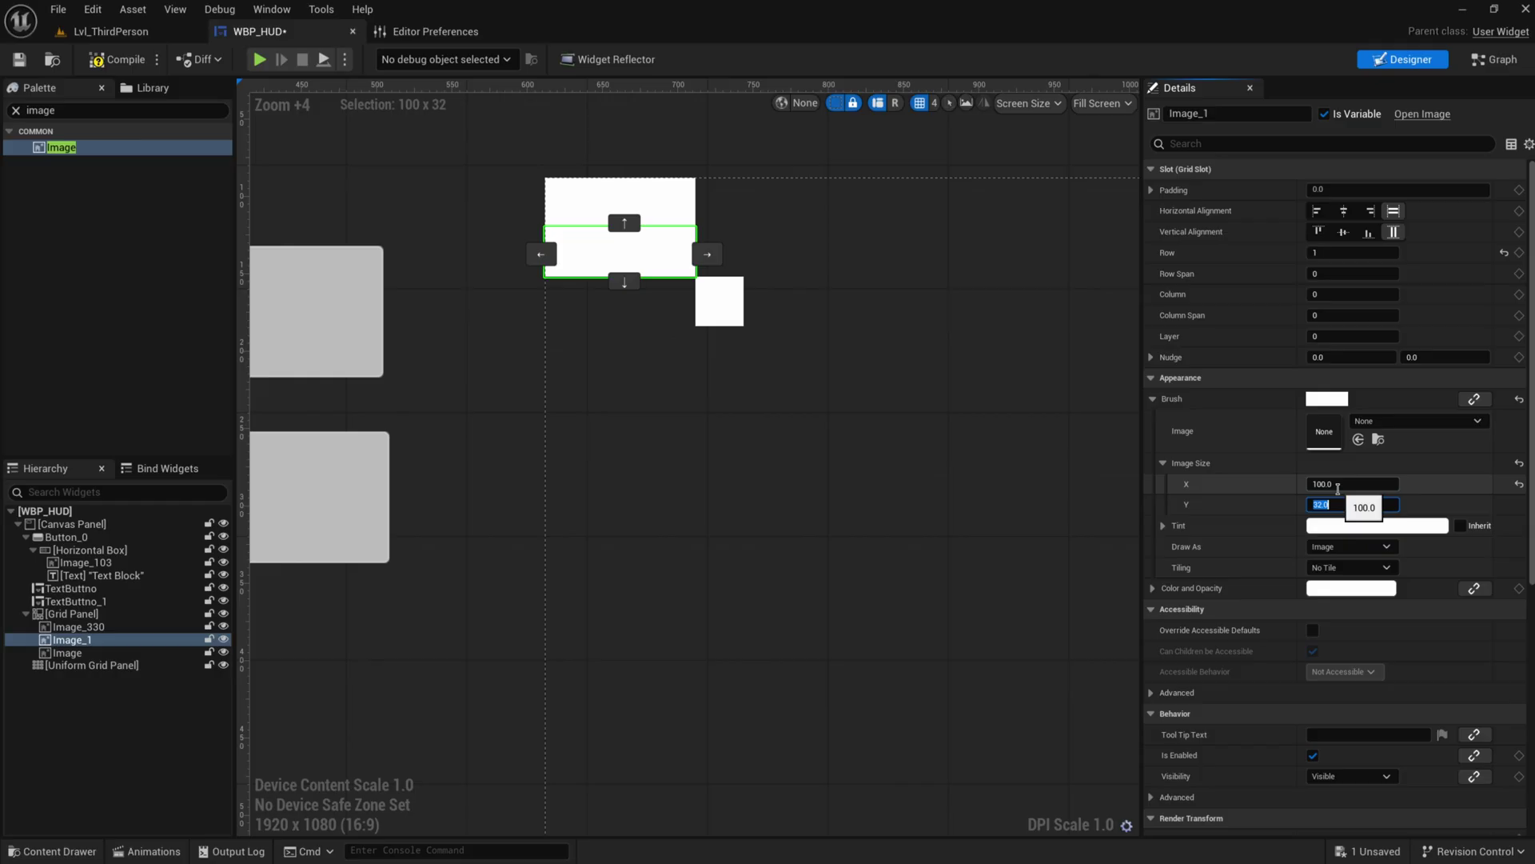
pyautogui.write('100')
pyautogui.press('Return')
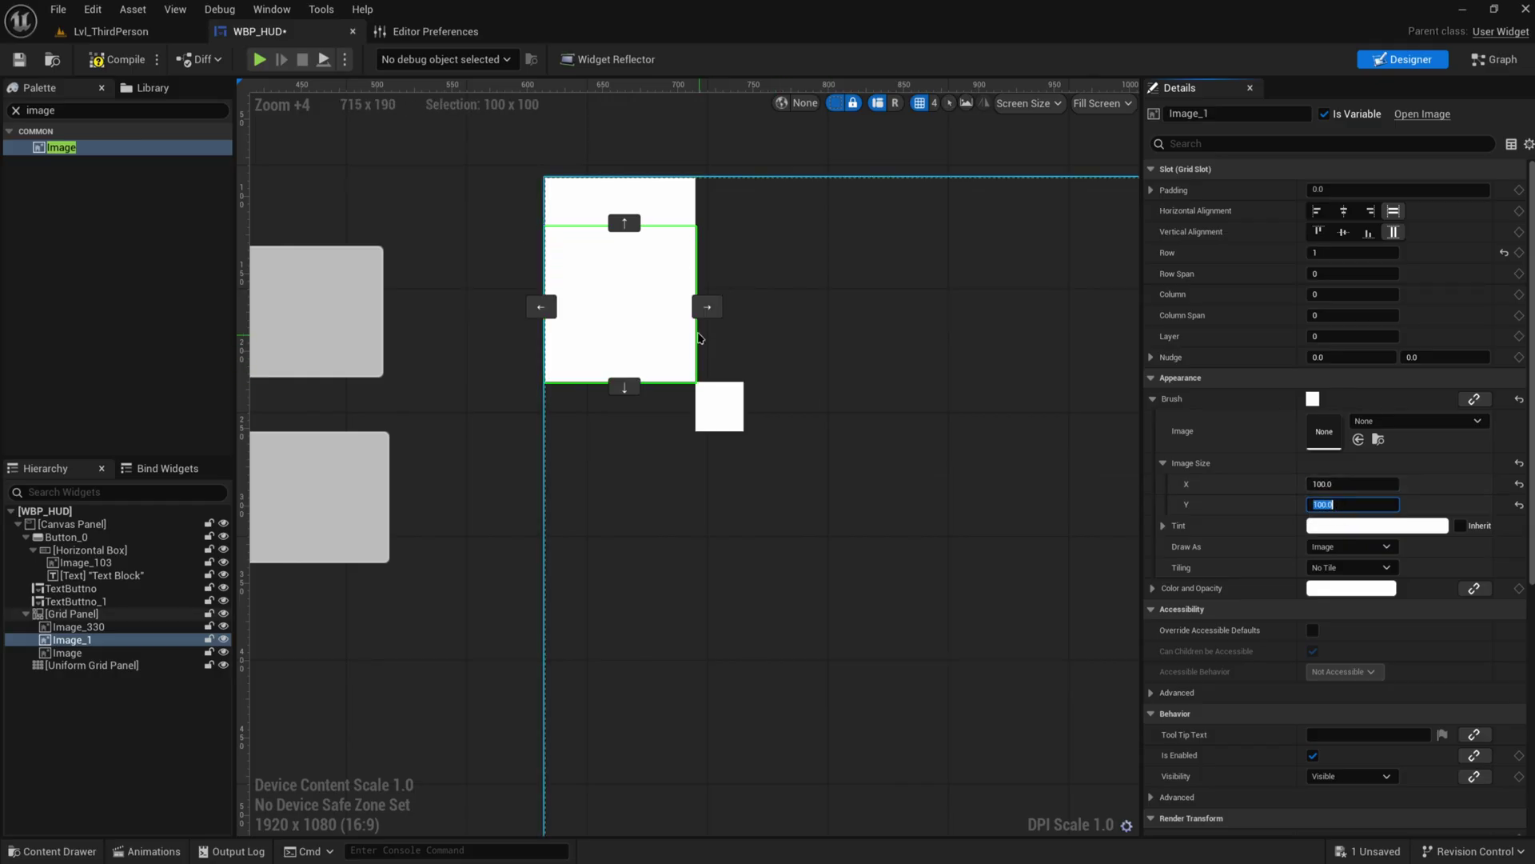
# - Examine how the Grid Panel places its differently sized images, comparing the row and column values of their slots
pyautogui.scroll(-3, 694, 334)
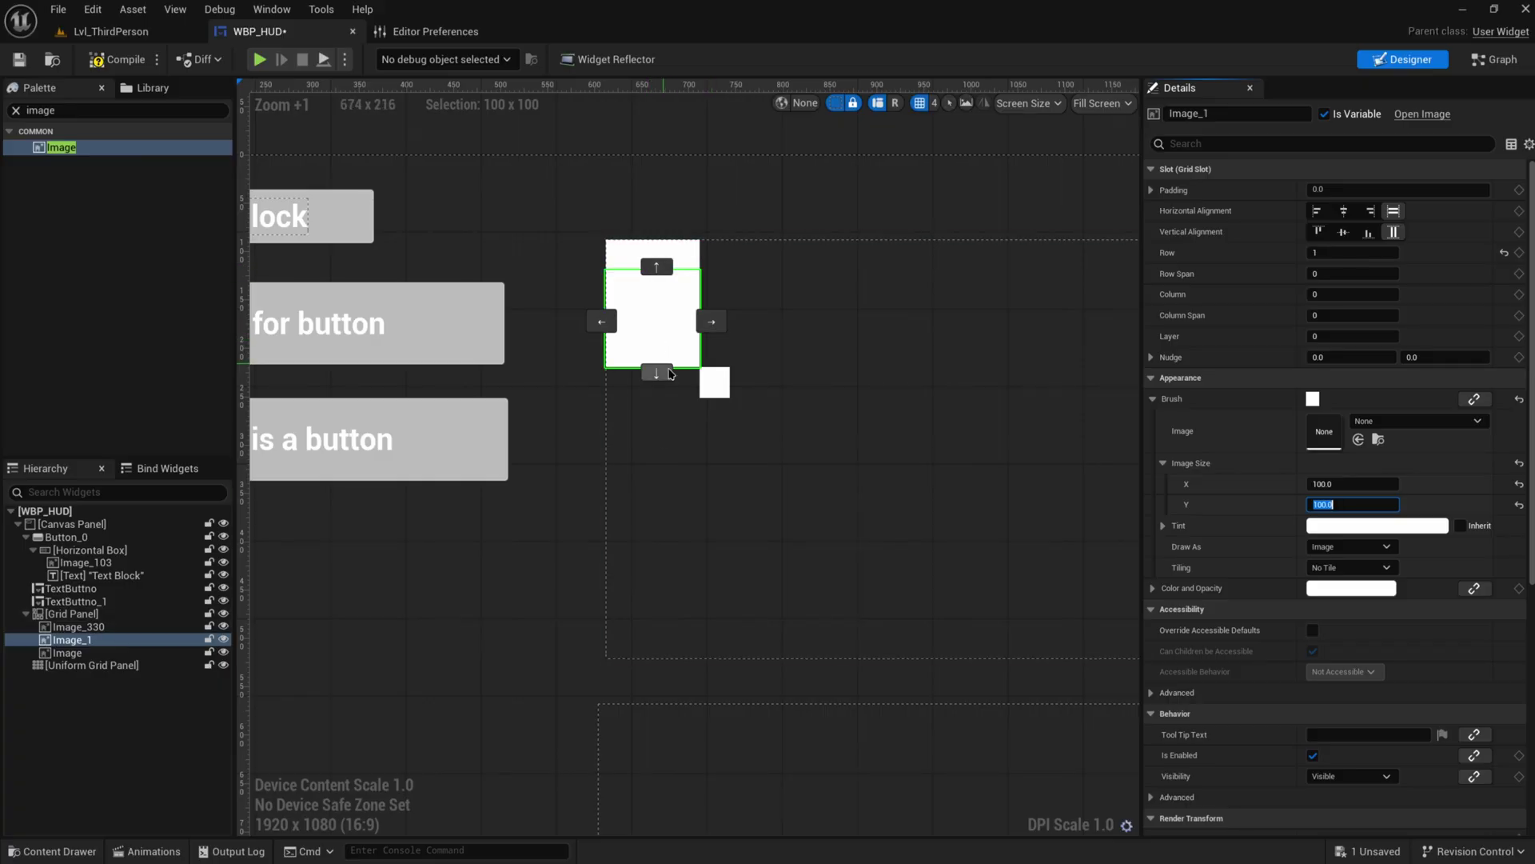
pyautogui.click(714, 382)
pyautogui.scroll(4, 720, 389)
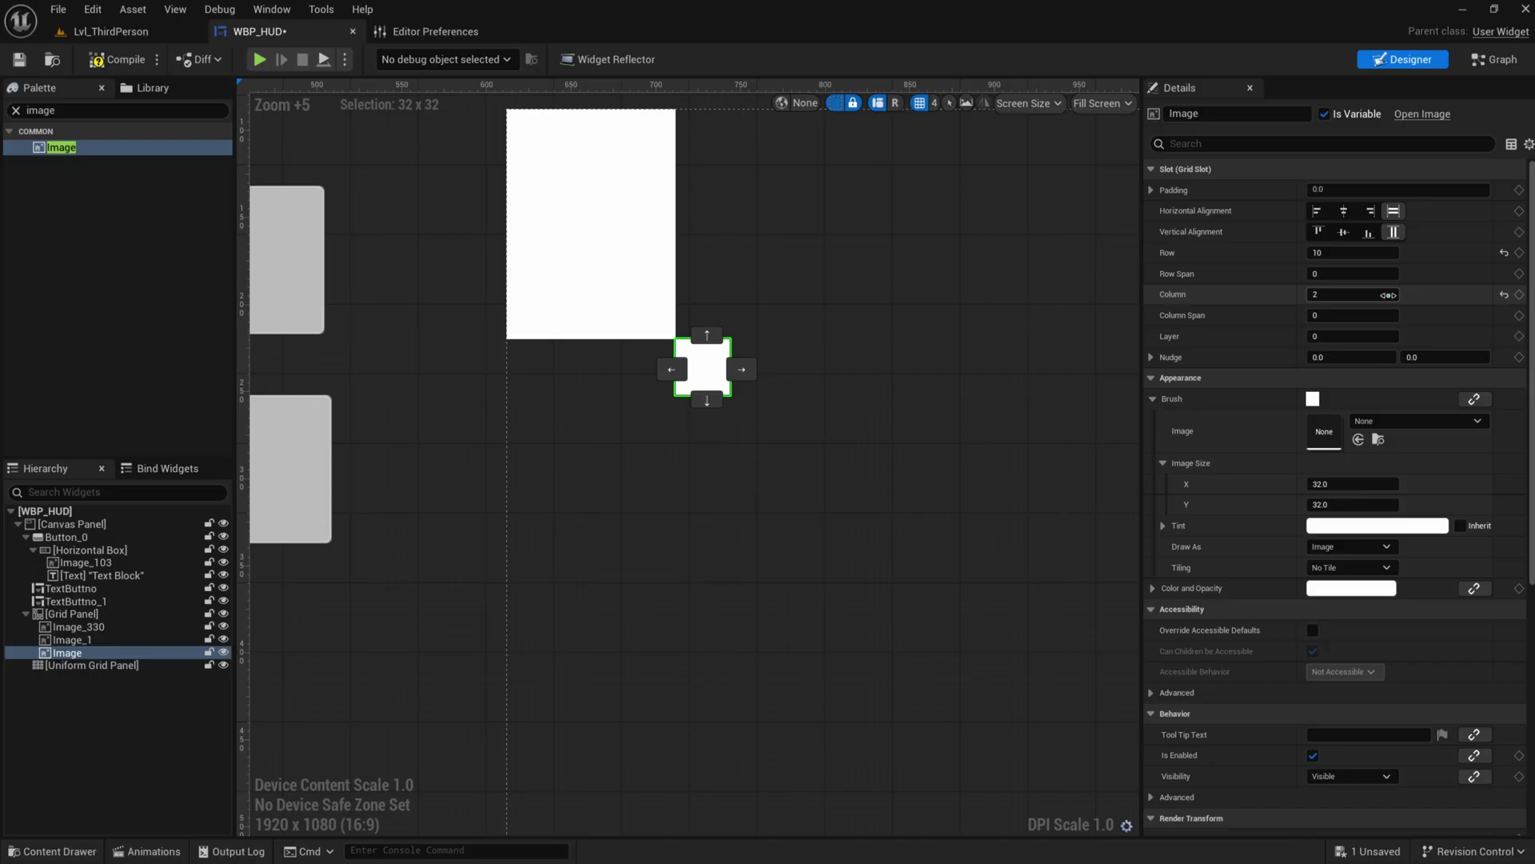
pyautogui.scroll(-3, 730, 346)
pyautogui.click(670, 282)
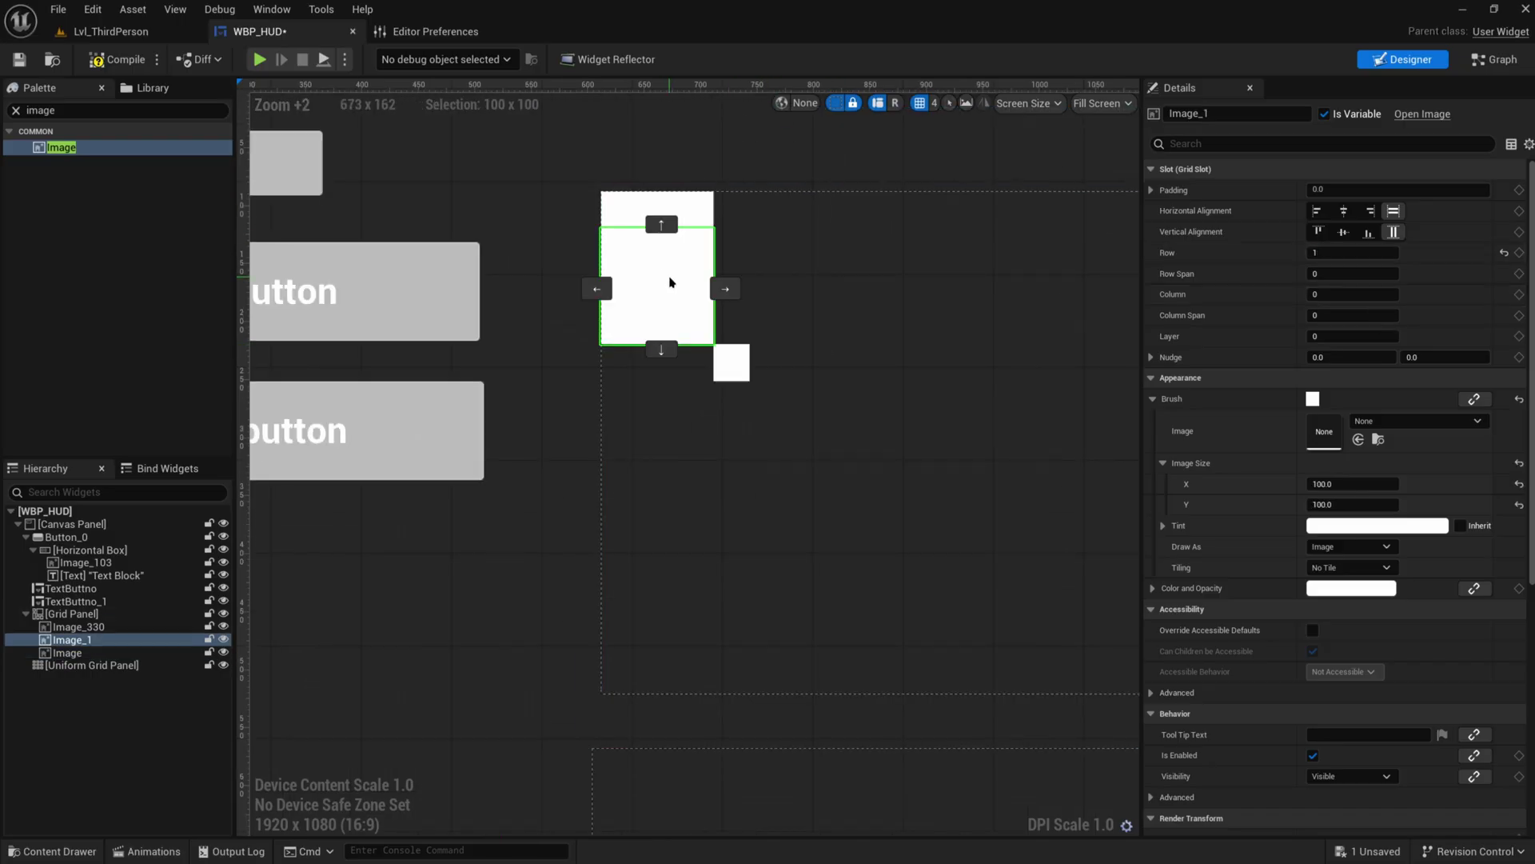
pyautogui.click(731, 362)
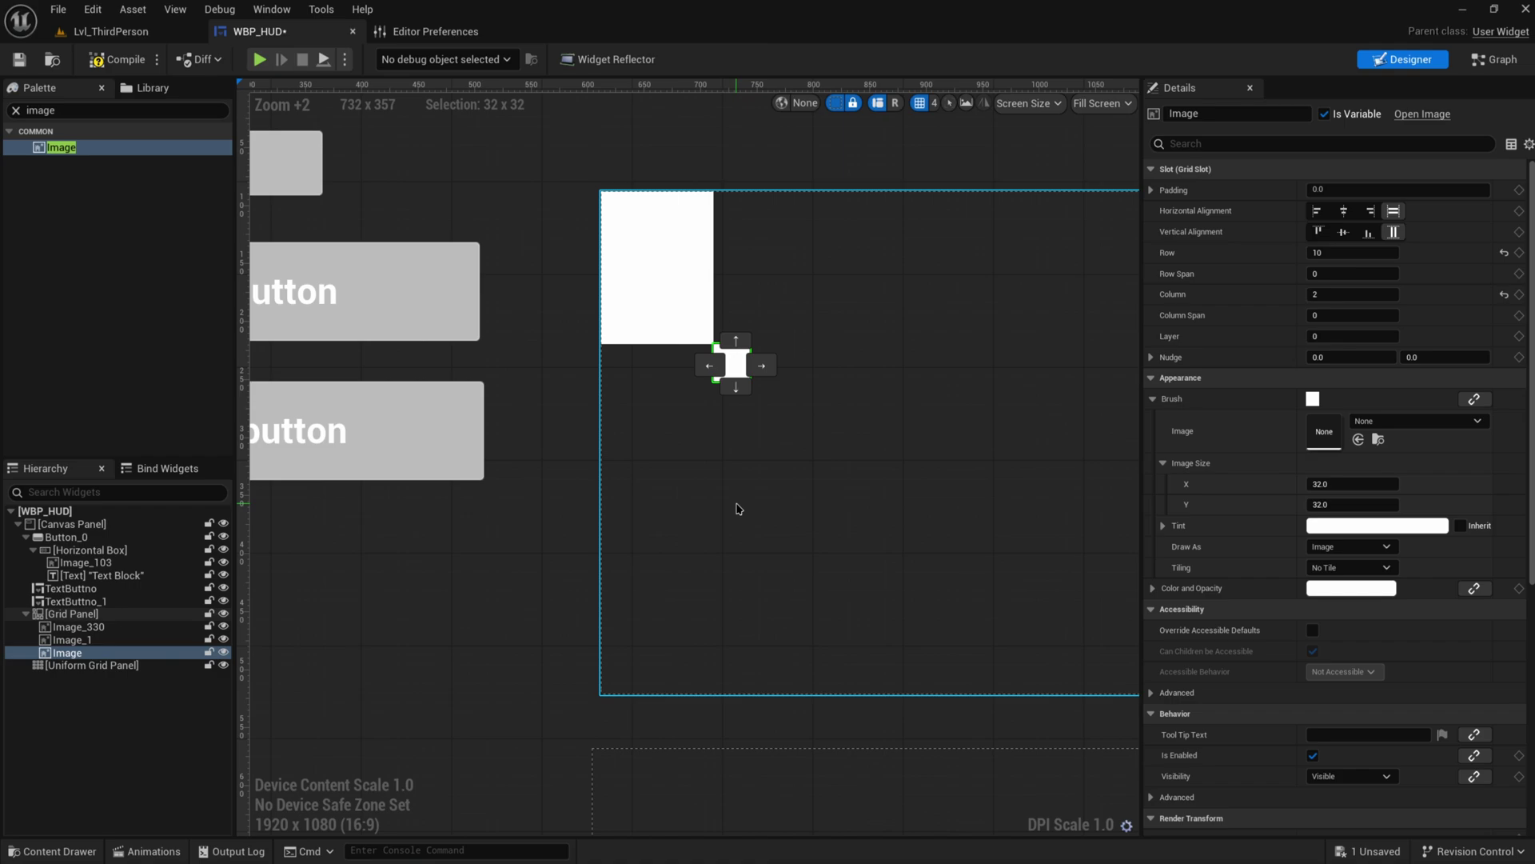
pyautogui.moveTo(722, 644); pyautogui.dragTo(709, 589, button='right')
pyautogui.click(737, 477)
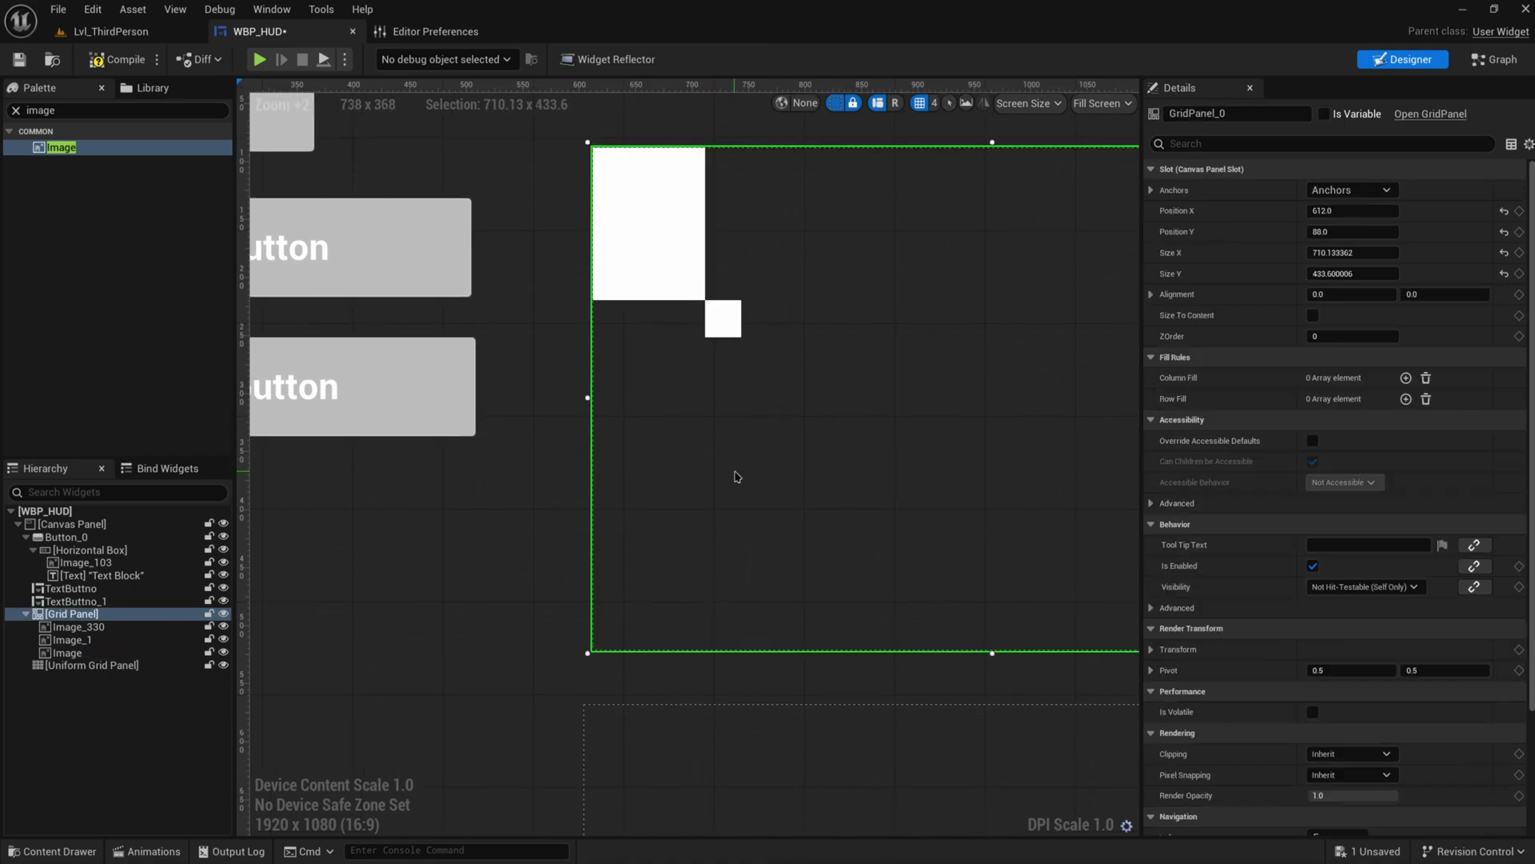
# - Search the palette for "image" and add an Image widget to the Uniform Grid Panel
pyautogui.moveTo(753, 671); pyautogui.dragTo(717, 576, button='right')
pyautogui.click(669, 723)
pyautogui.moveTo(670, 702); pyautogui.dragTo(674, 595, button='right')
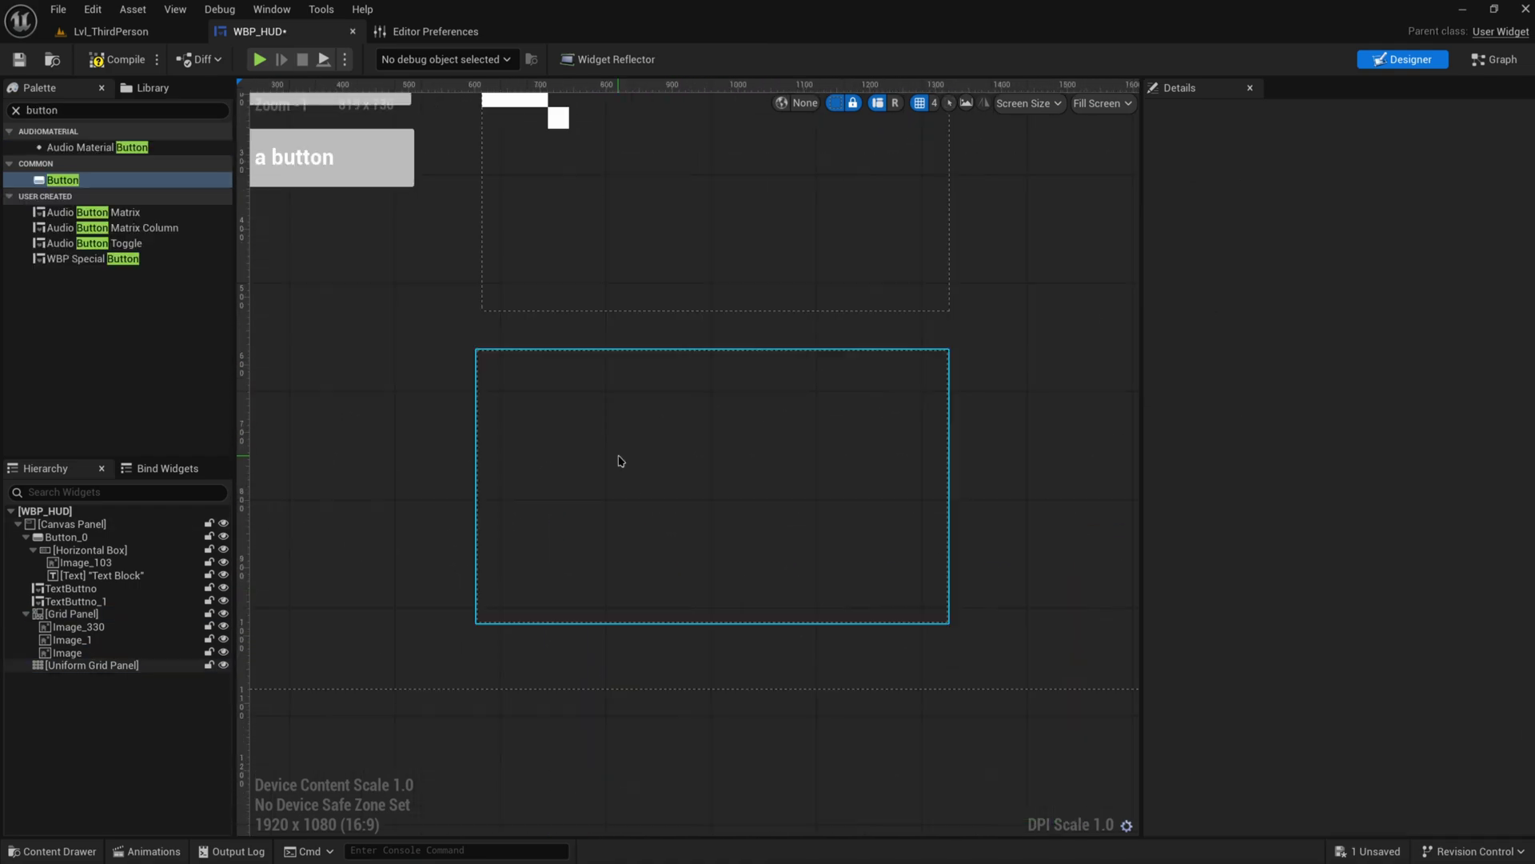
pyautogui.scroll(-1, 652, 466)
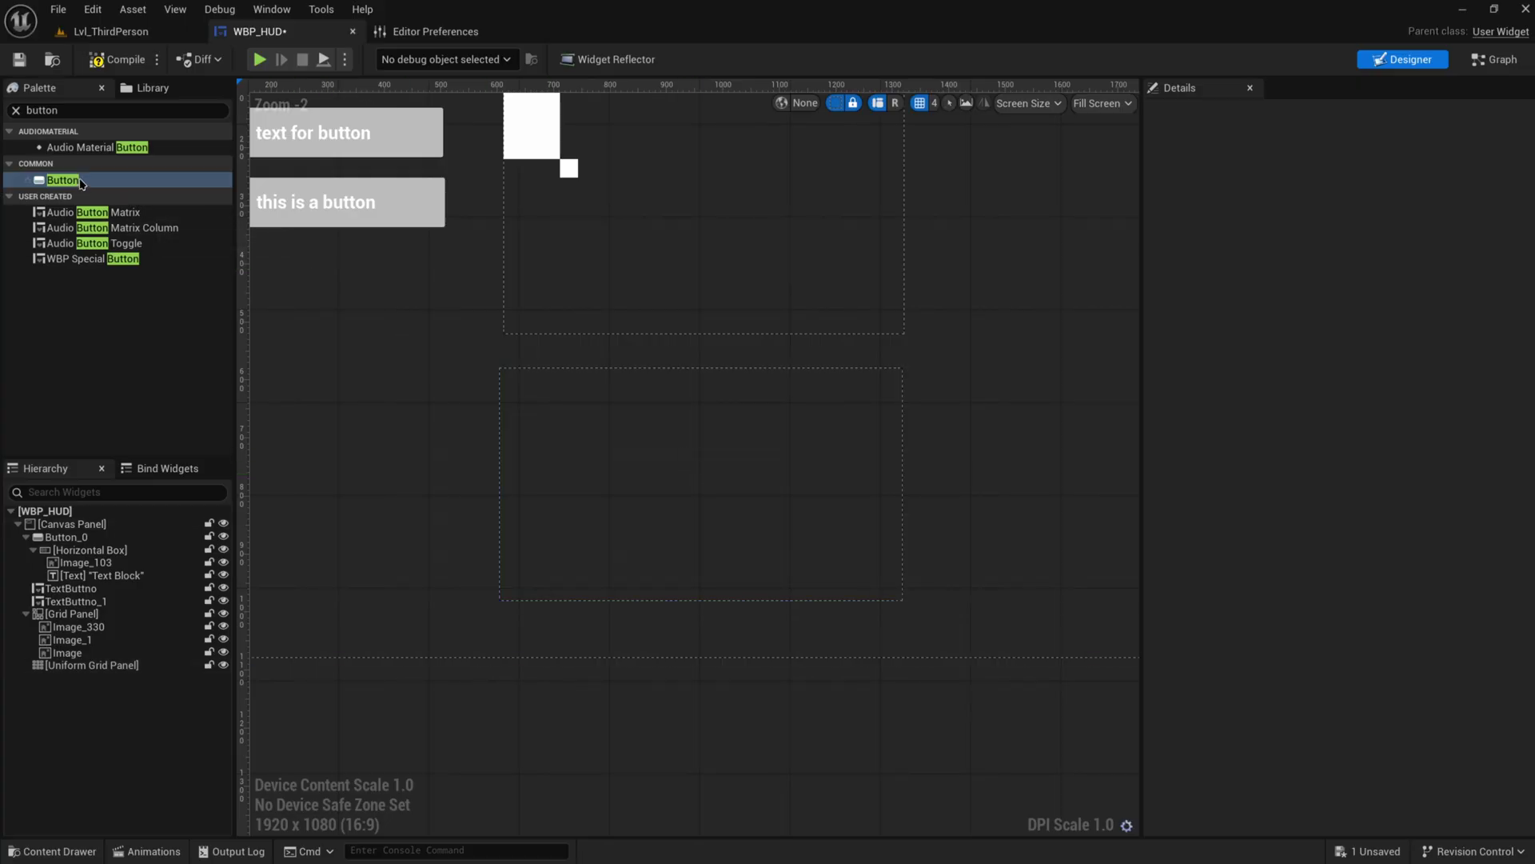
pyautogui.moveTo(110, 109); pyautogui.dragTo(5, 41)
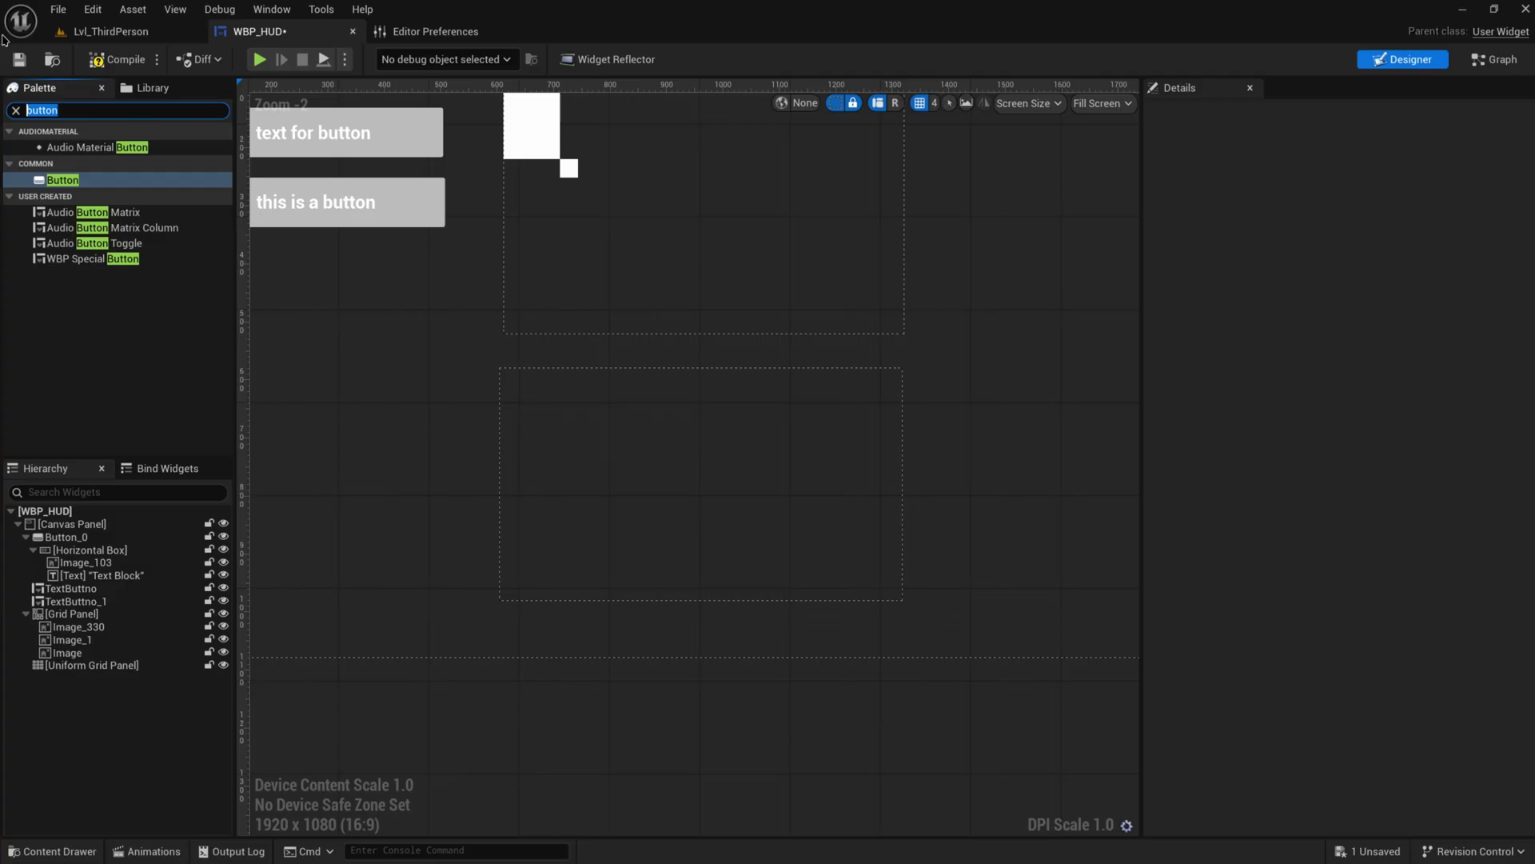
pyautogui.write('image')
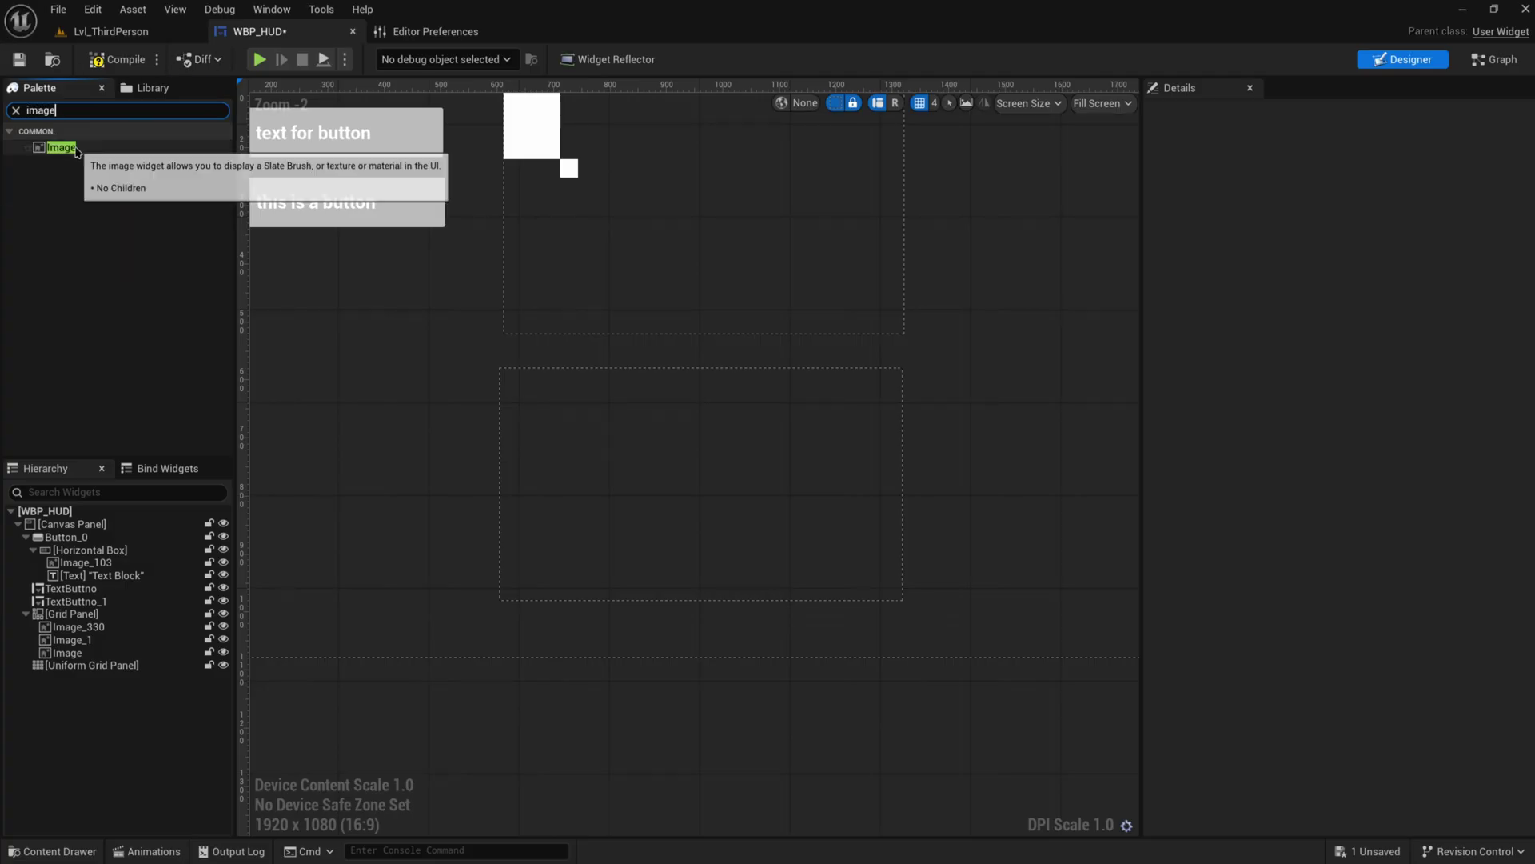
pyautogui.moveTo(60, 148); pyautogui.dragTo(89, 667)
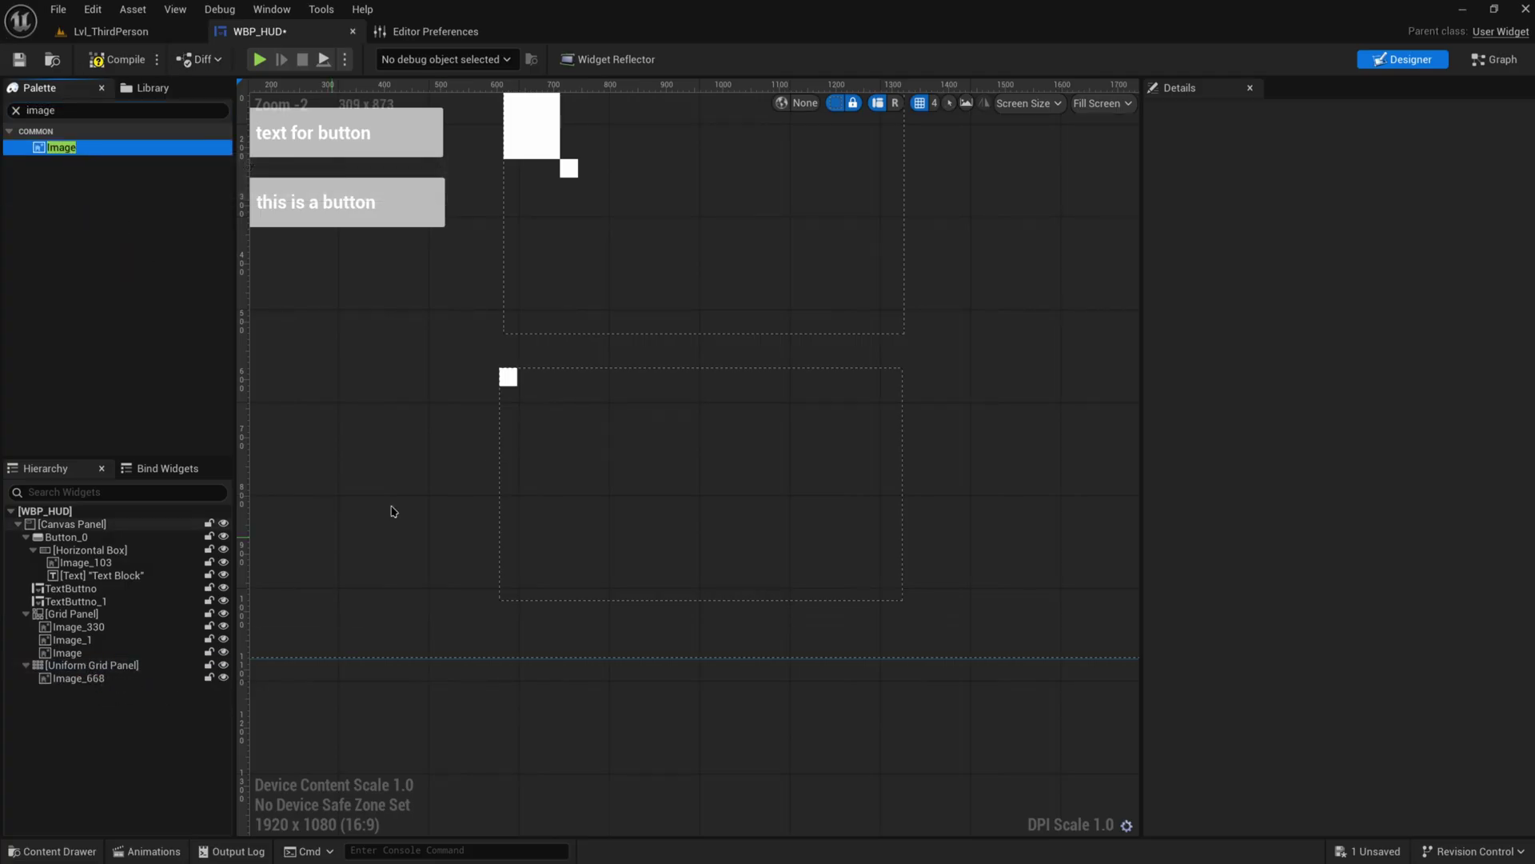
# - Set the Uniform Grid Panel image to fill its slot both horizontally and vertically
pyautogui.click(505, 373)
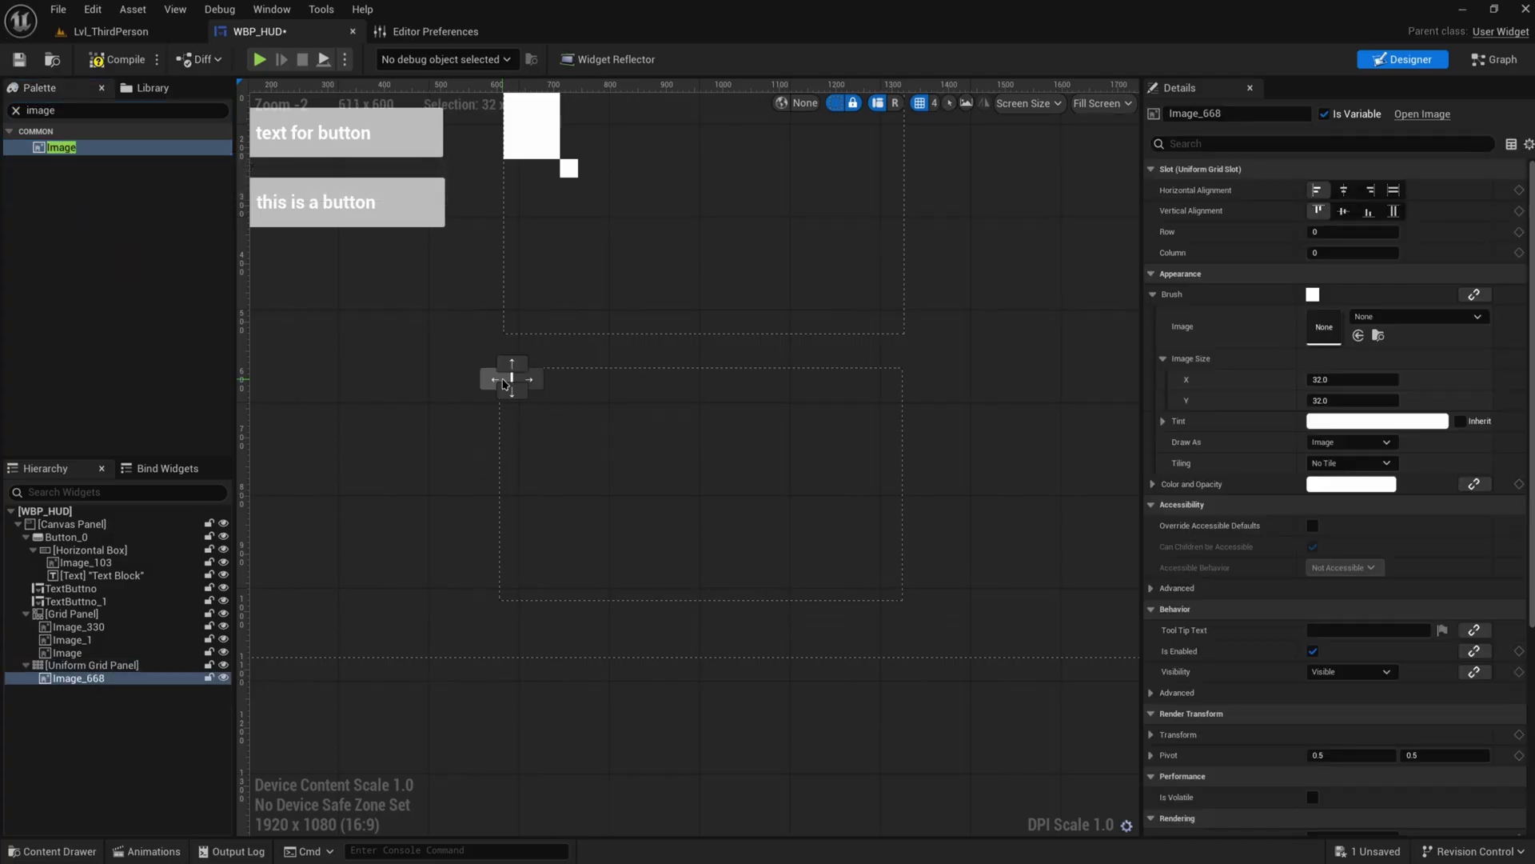
pyautogui.click(1393, 190)
pyautogui.click(1393, 210)
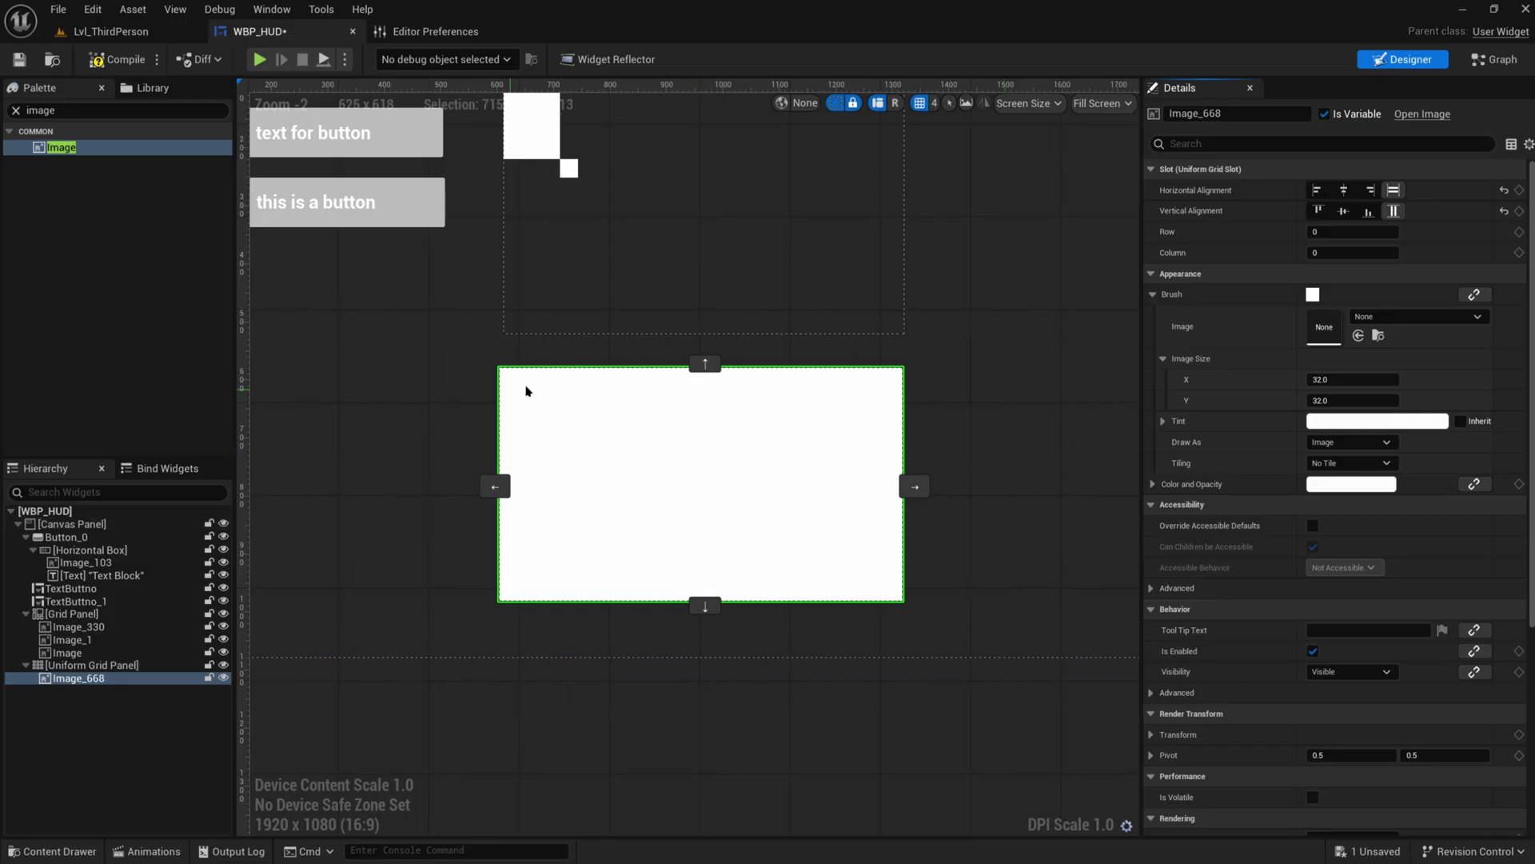
# - Add a second Image widget to the Uniform Grid Panel and select the panel's first image
pyautogui.moveTo(61, 147); pyautogui.dragTo(104, 670)
pyautogui.click(93, 680)
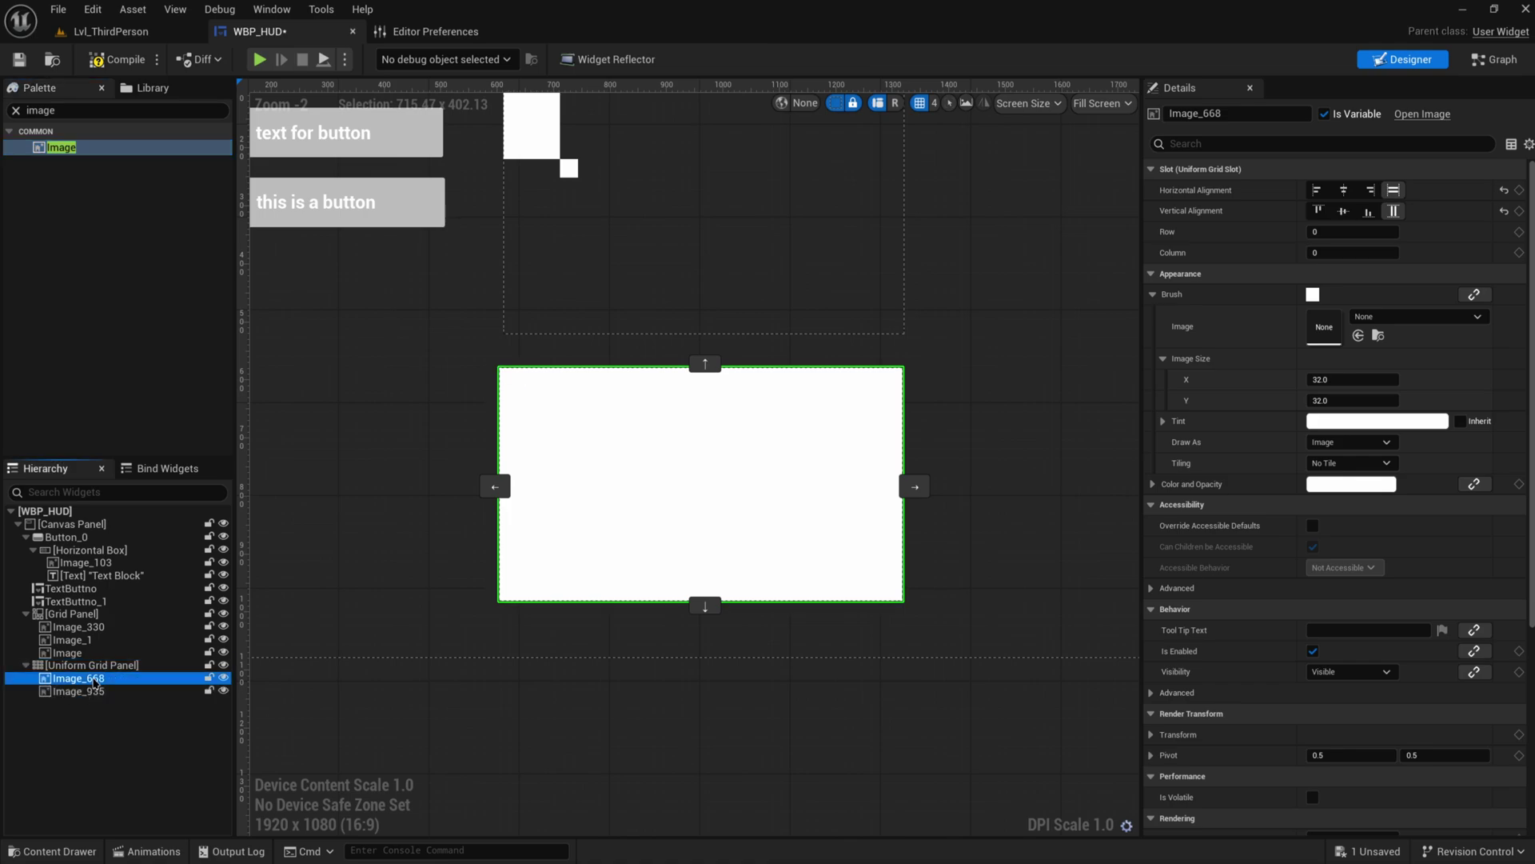
# - Move the second image of the Uniform Grid Panel to row 1
pyautogui.click(129, 691)
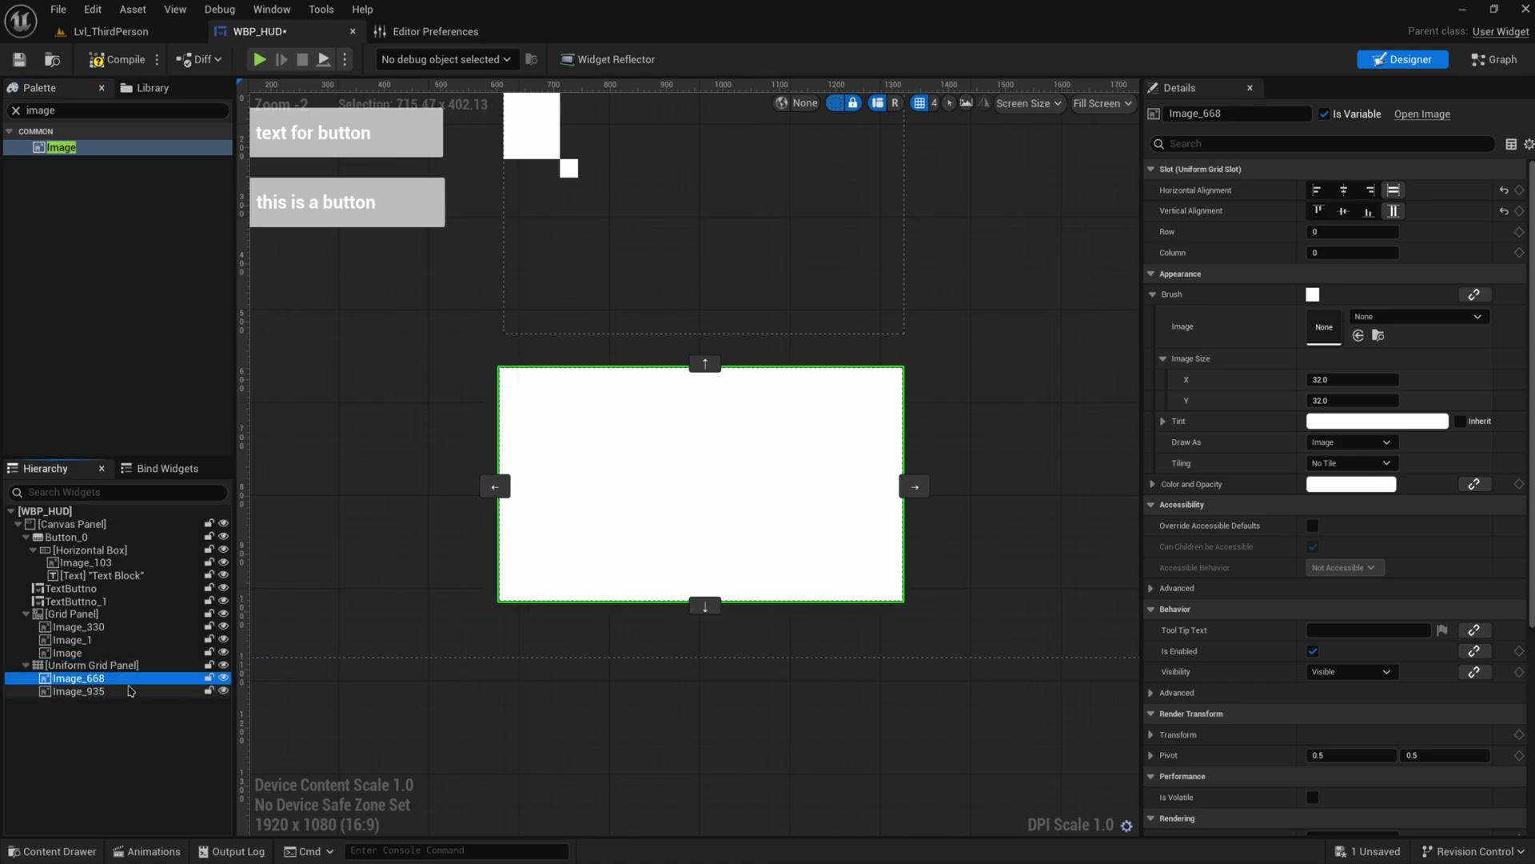
pyautogui.scroll(4, 516, 420)
pyautogui.click(503, 359)
pyautogui.scroll(-2, 631, 608)
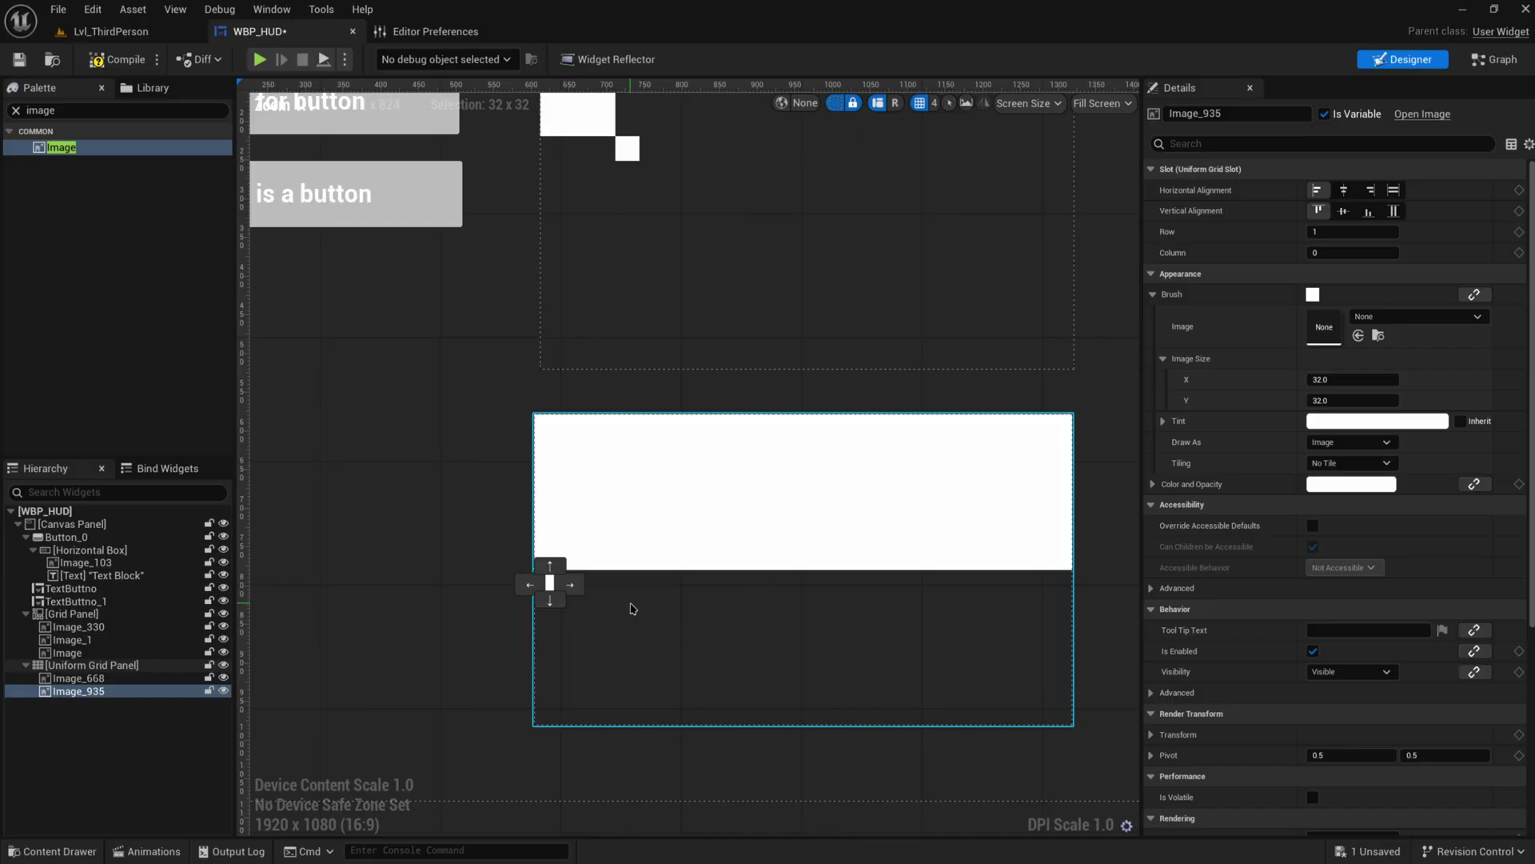
pyautogui.scroll(-2, 632, 607)
pyautogui.scroll(1, 720, 576)
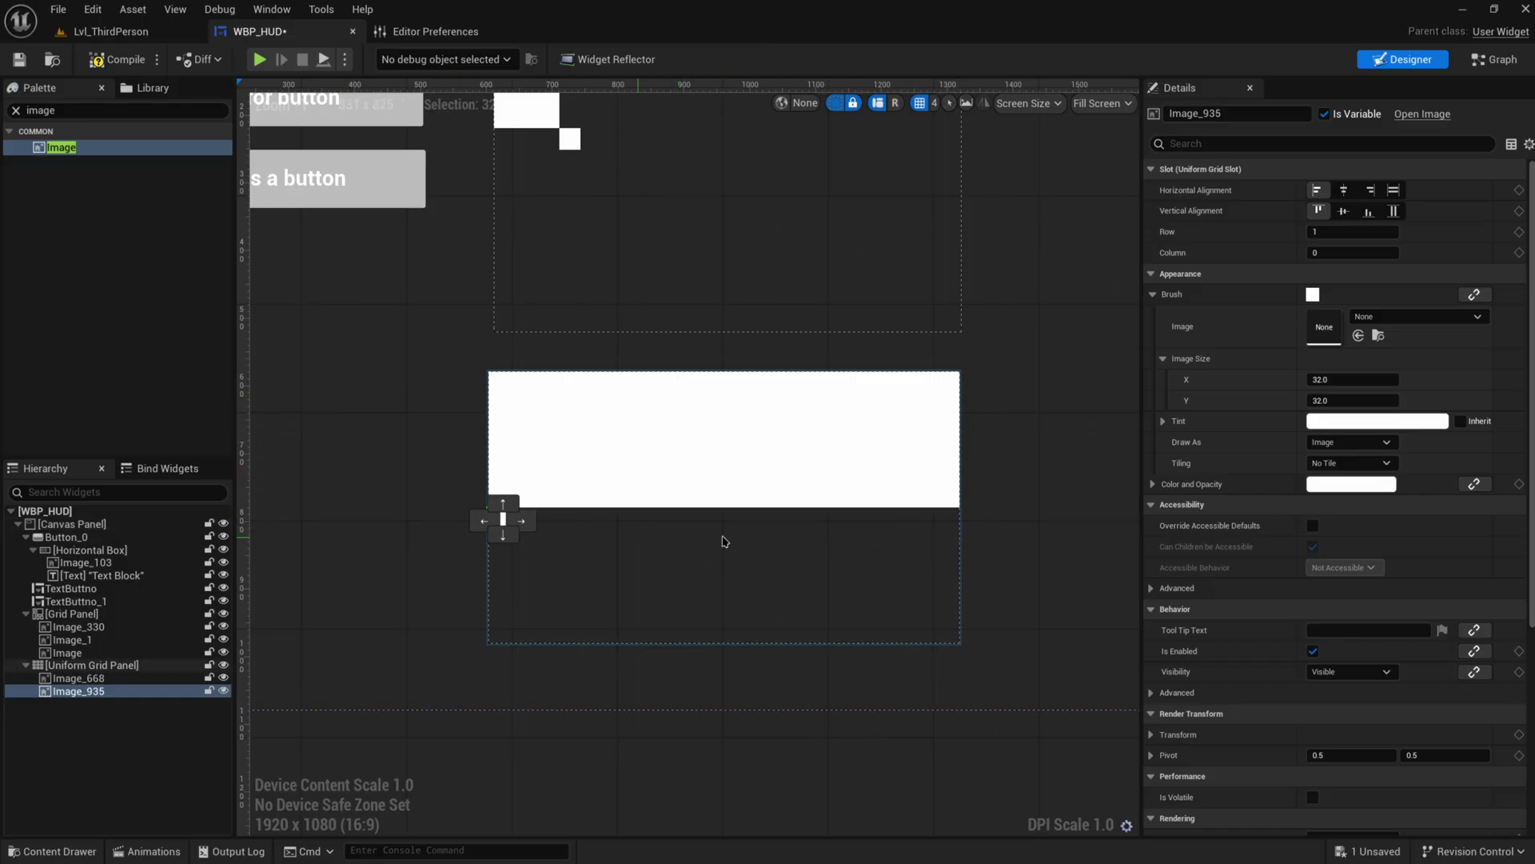
# - Narrow the Uniform Grid Panel on the canvas to a width of about 523
pyautogui.click(962, 544)
pyautogui.click(963, 534)
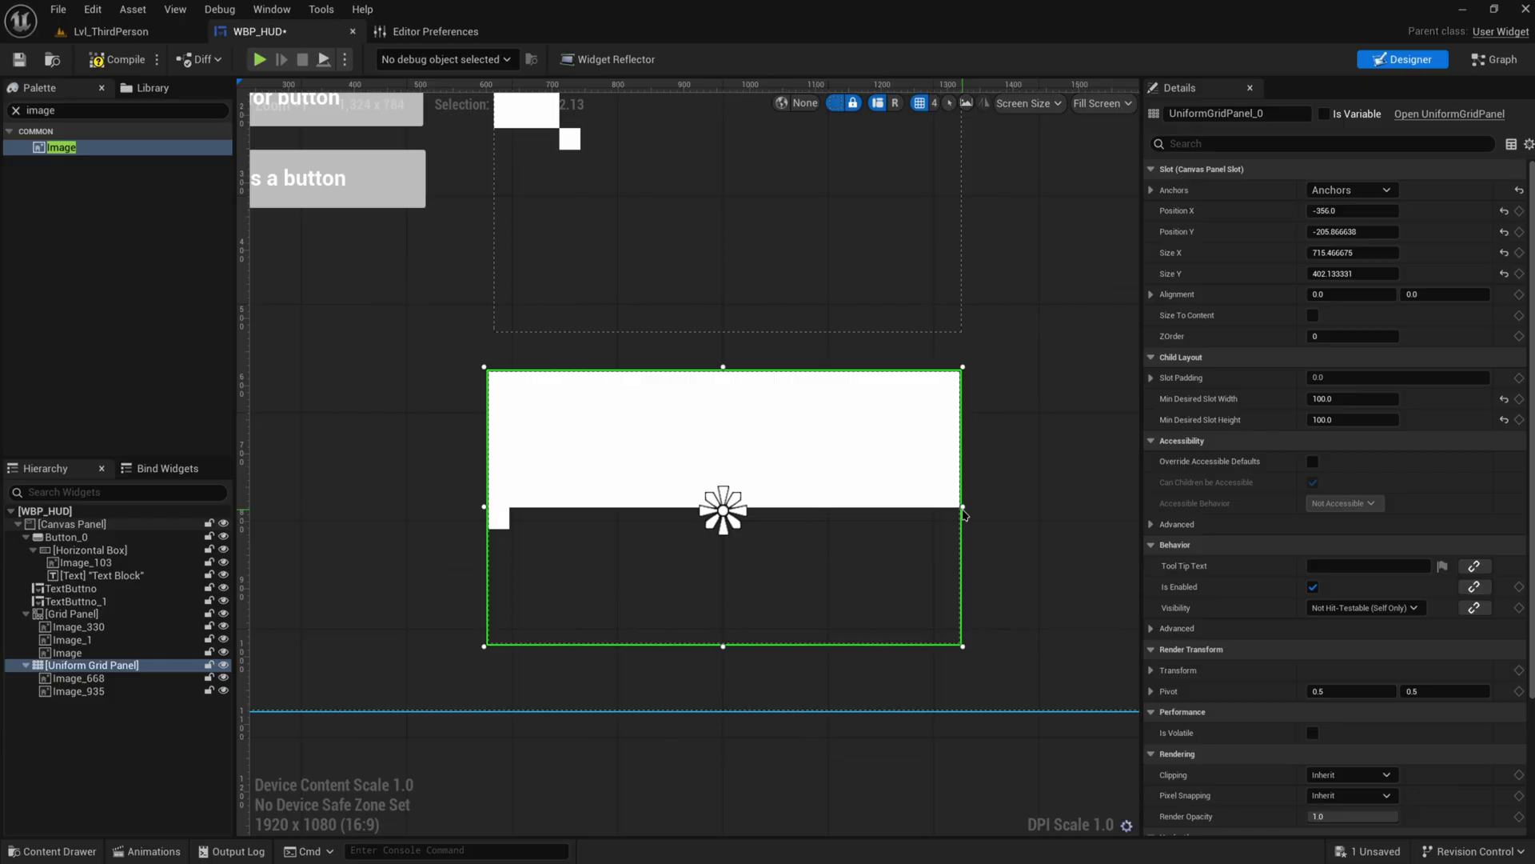
pyautogui.moveTo(965, 505); pyautogui.dragTo(641, 523)
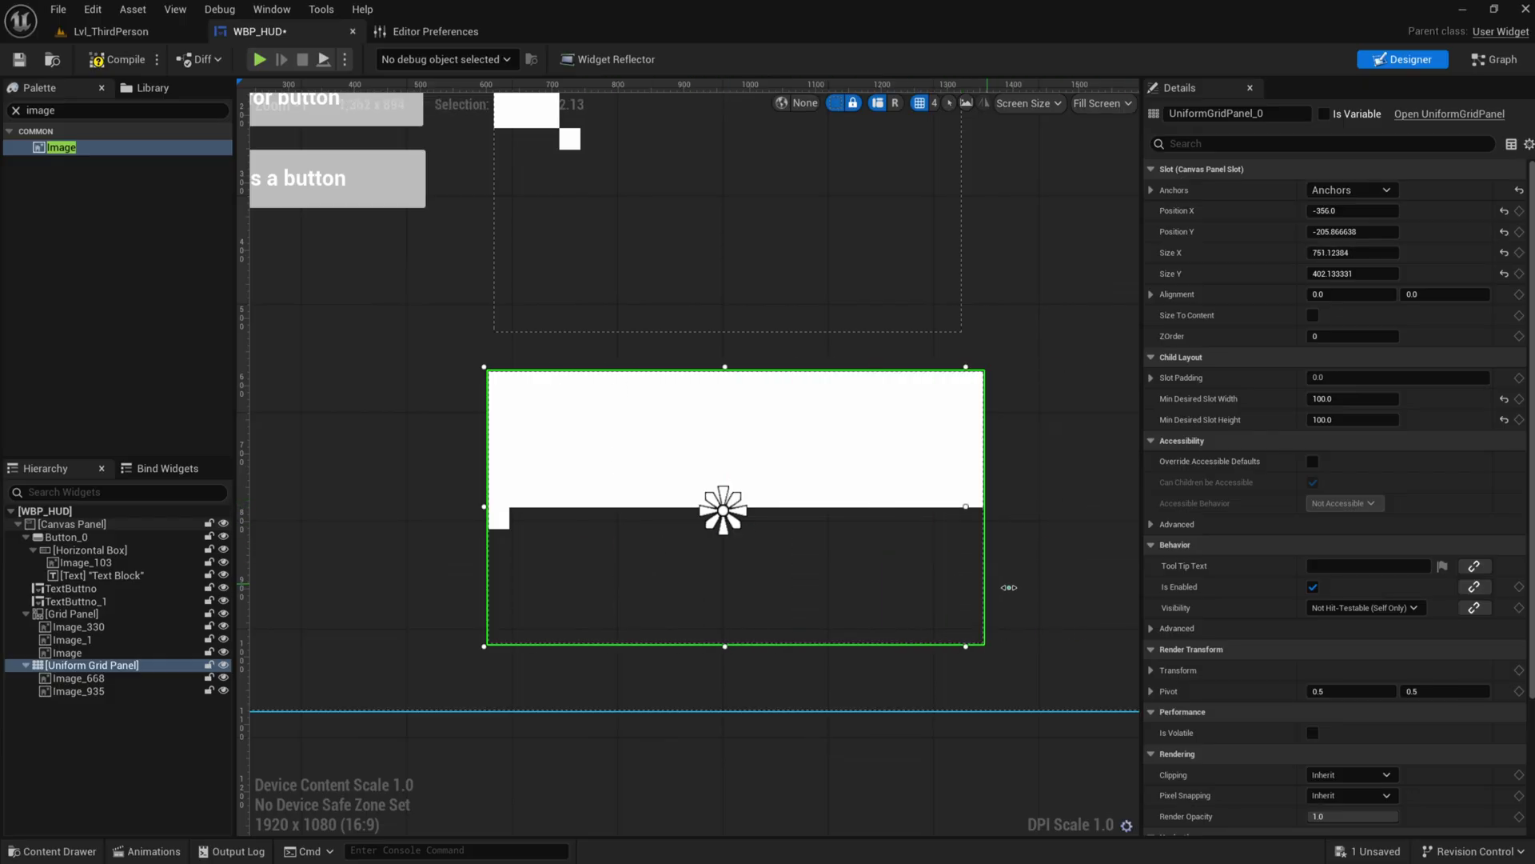
pyautogui.moveTo(1009, 587); pyautogui.dragTo(837, 590)
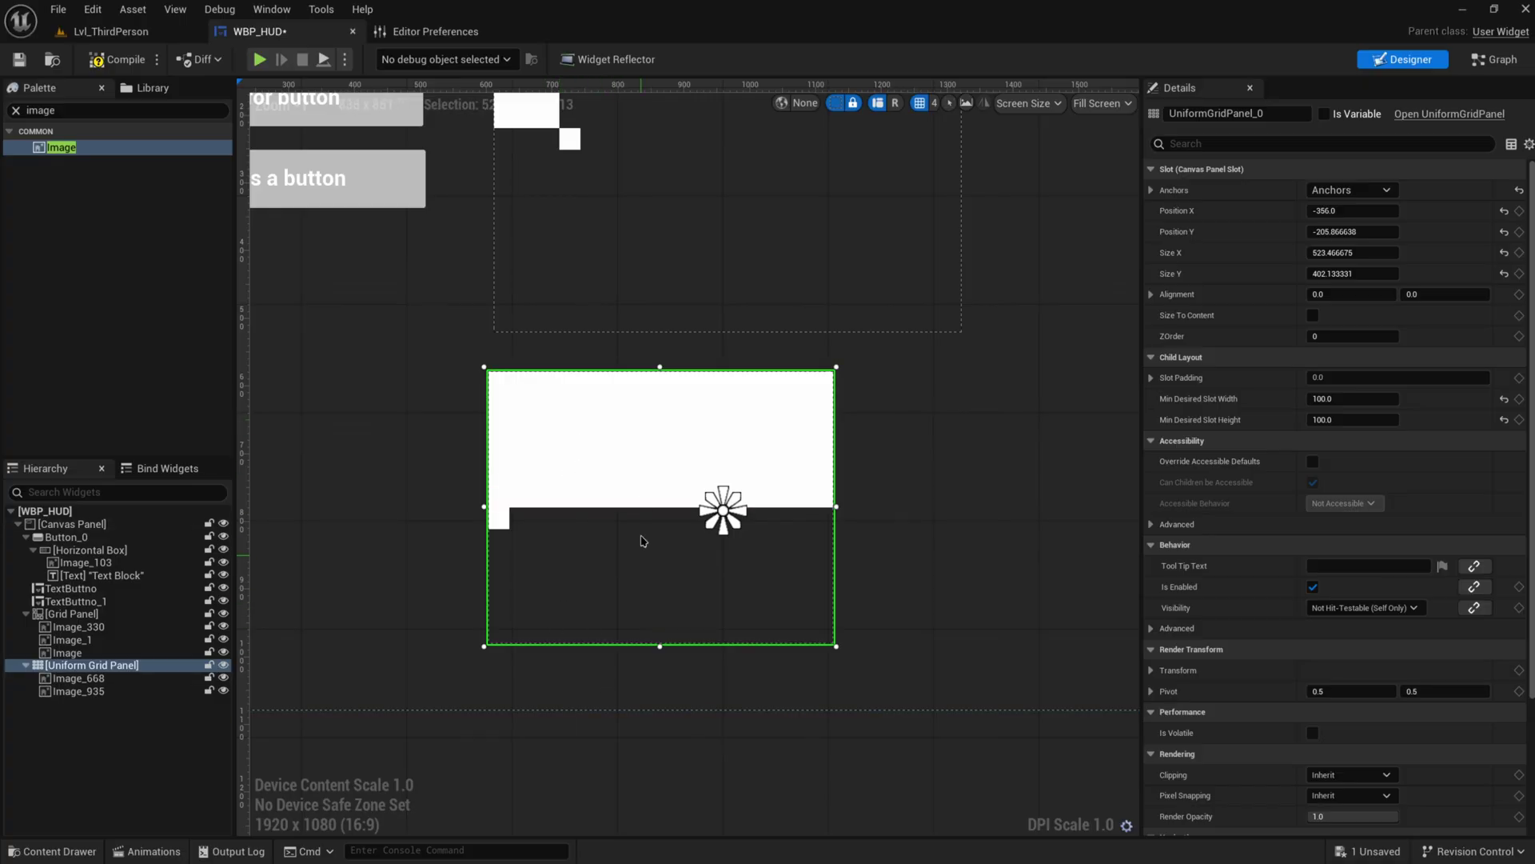
# - Try horizontal and vertical fill alignment separately on the Uniform Grid Panel's second image, reverting each one
pyautogui.click(500, 527)
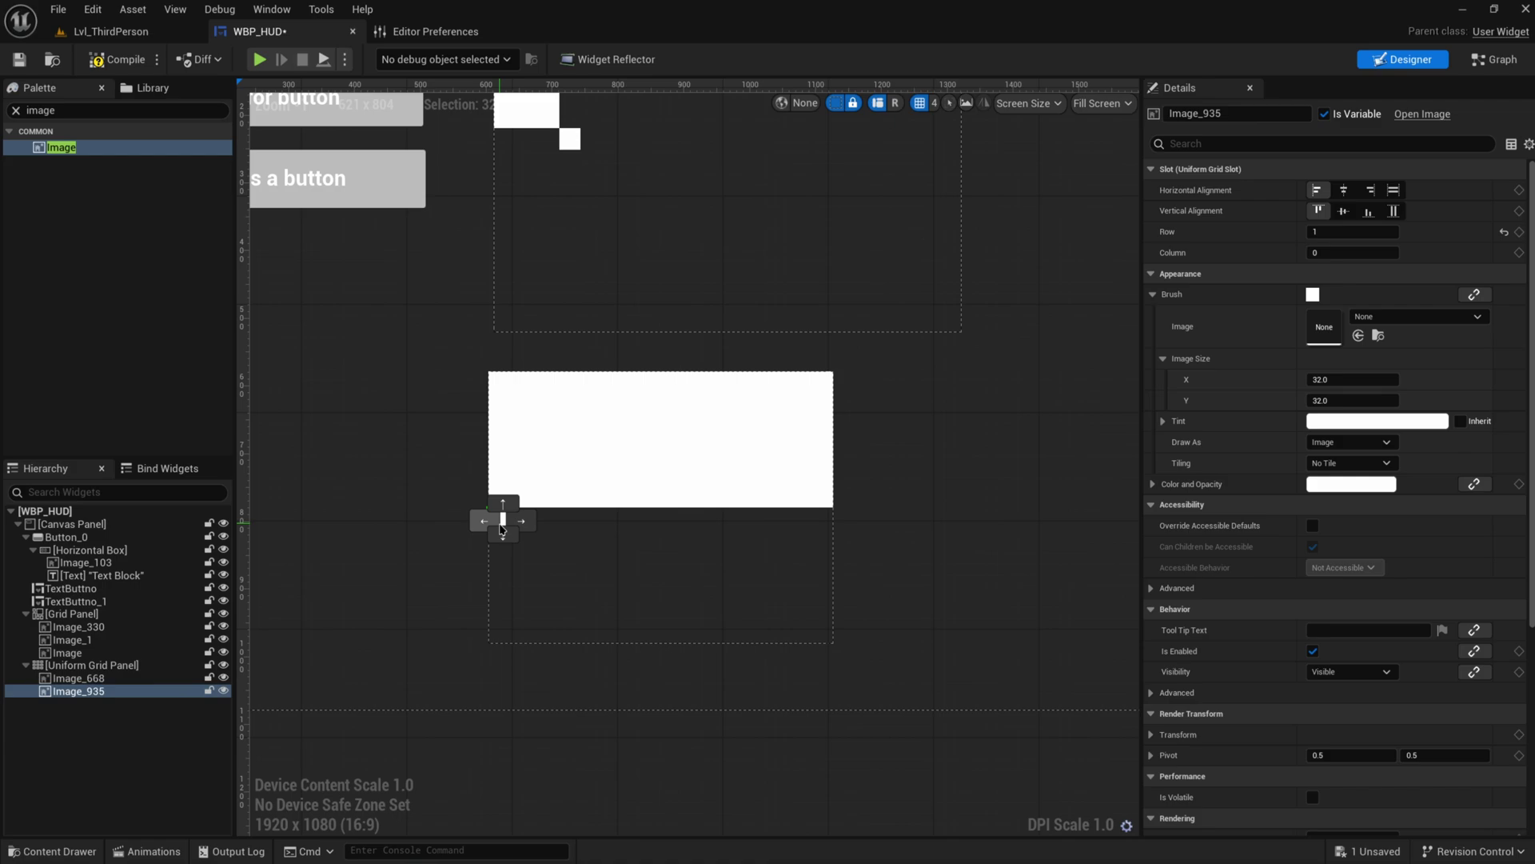
pyautogui.click(1396, 192)
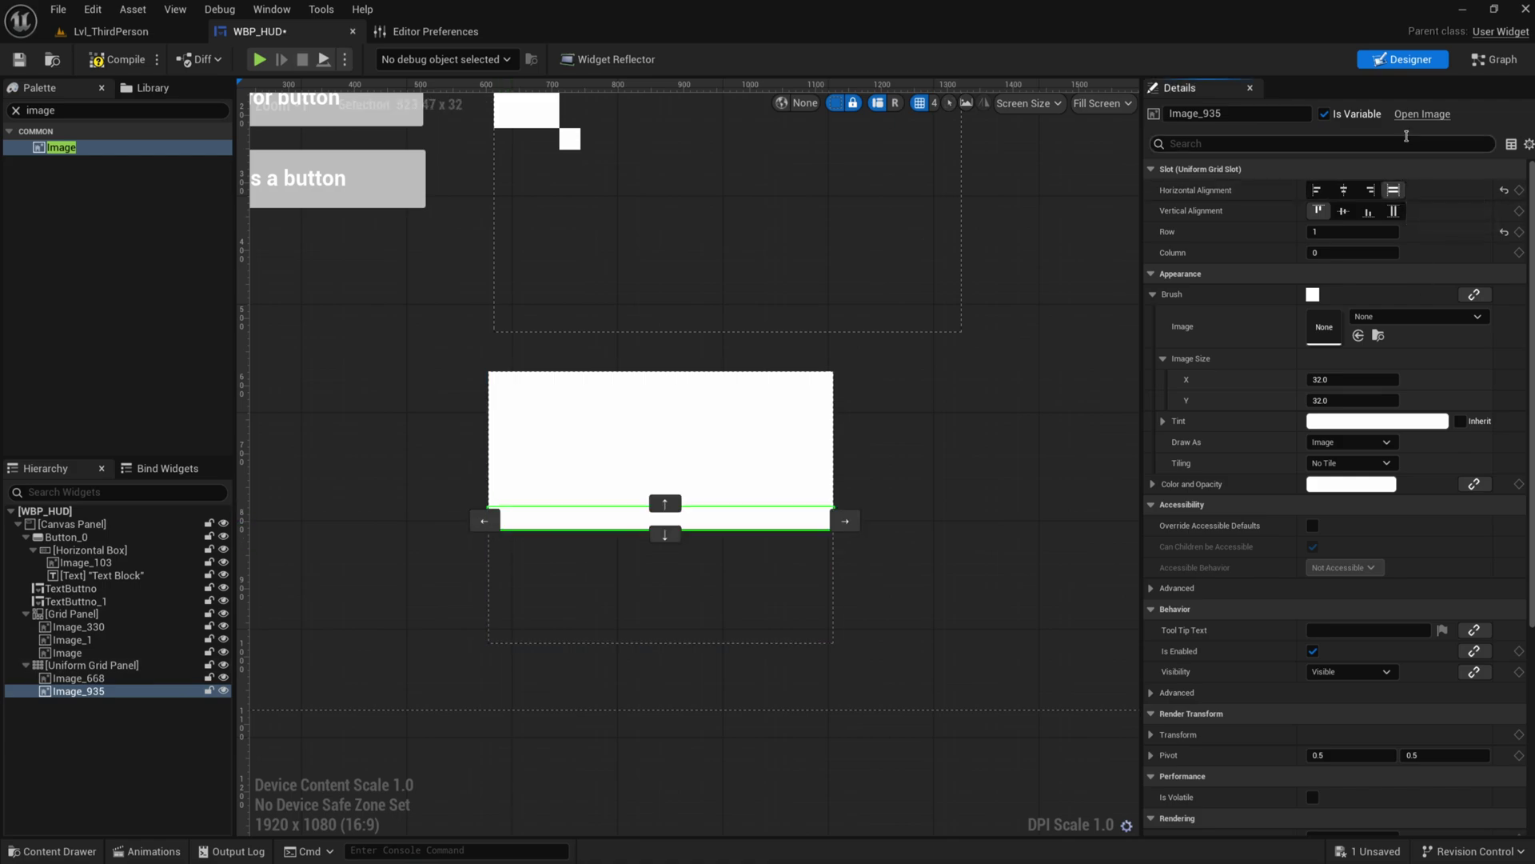
pyautogui.click(1504, 190)
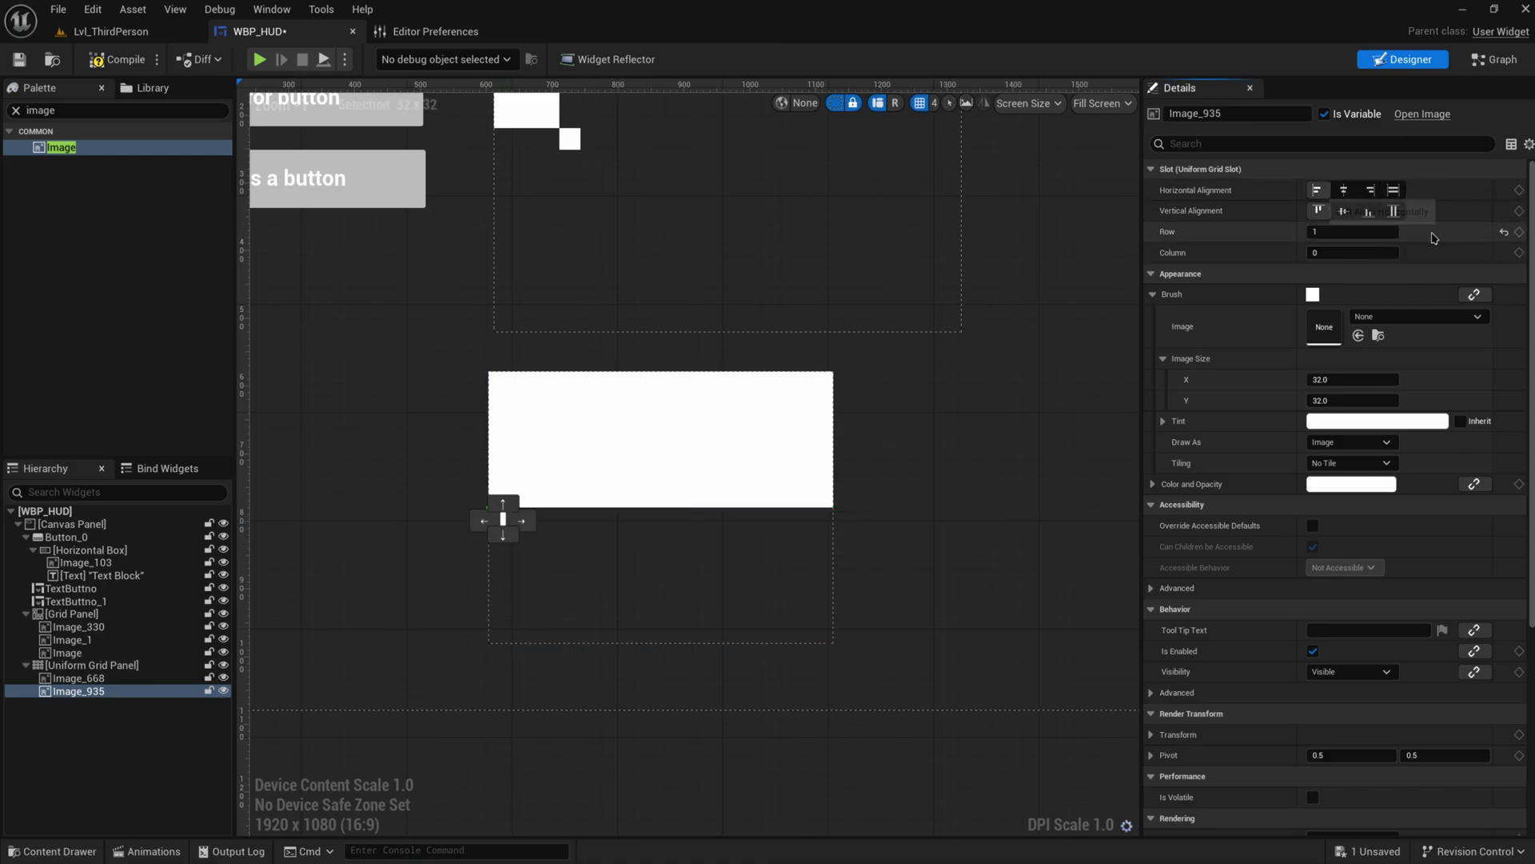
pyautogui.click(1394, 212)
pyautogui.hotkey('ctrl', 'z')
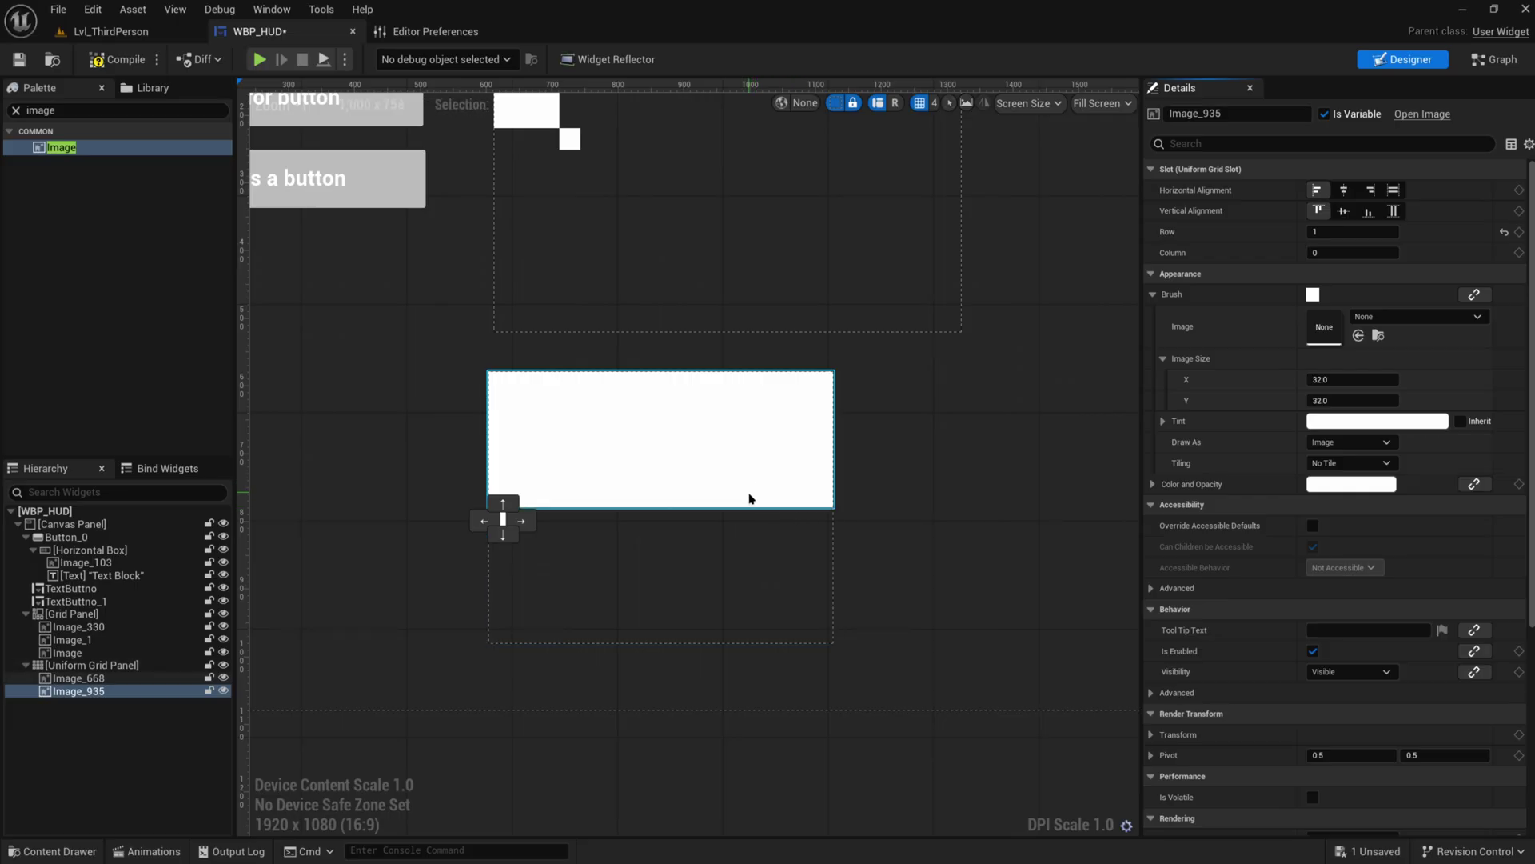
# - Search the palette for "button", add a Button to the Uniform Grid Panel and move it to column 1
pyautogui.click(115, 111)
pyautogui.write('button')
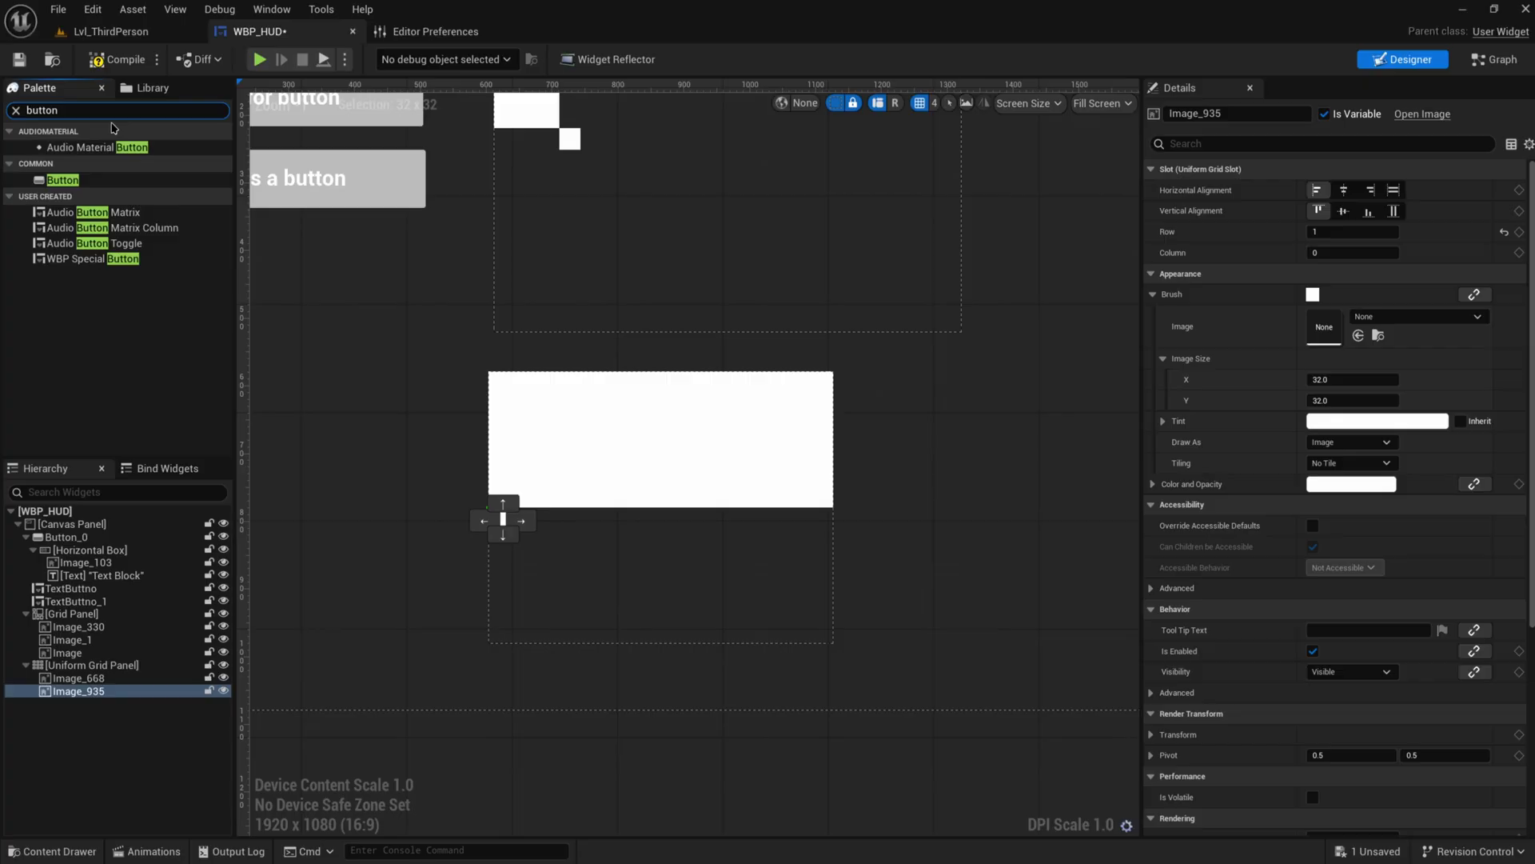
pyautogui.moveTo(63, 180); pyautogui.dragTo(504, 384)
pyautogui.click(526, 388)
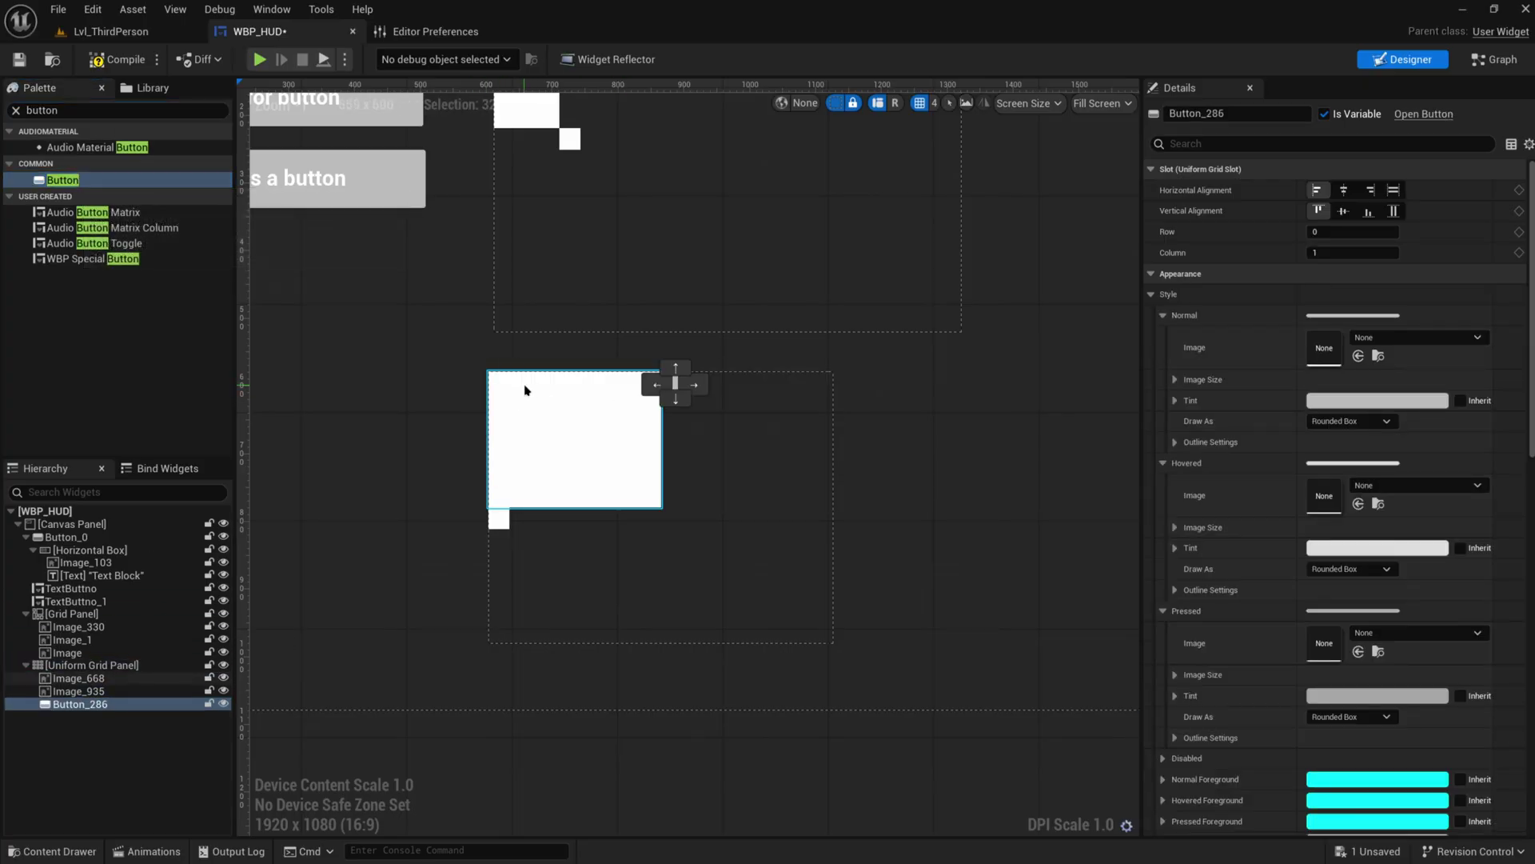
pyautogui.scroll(1, 703, 454)
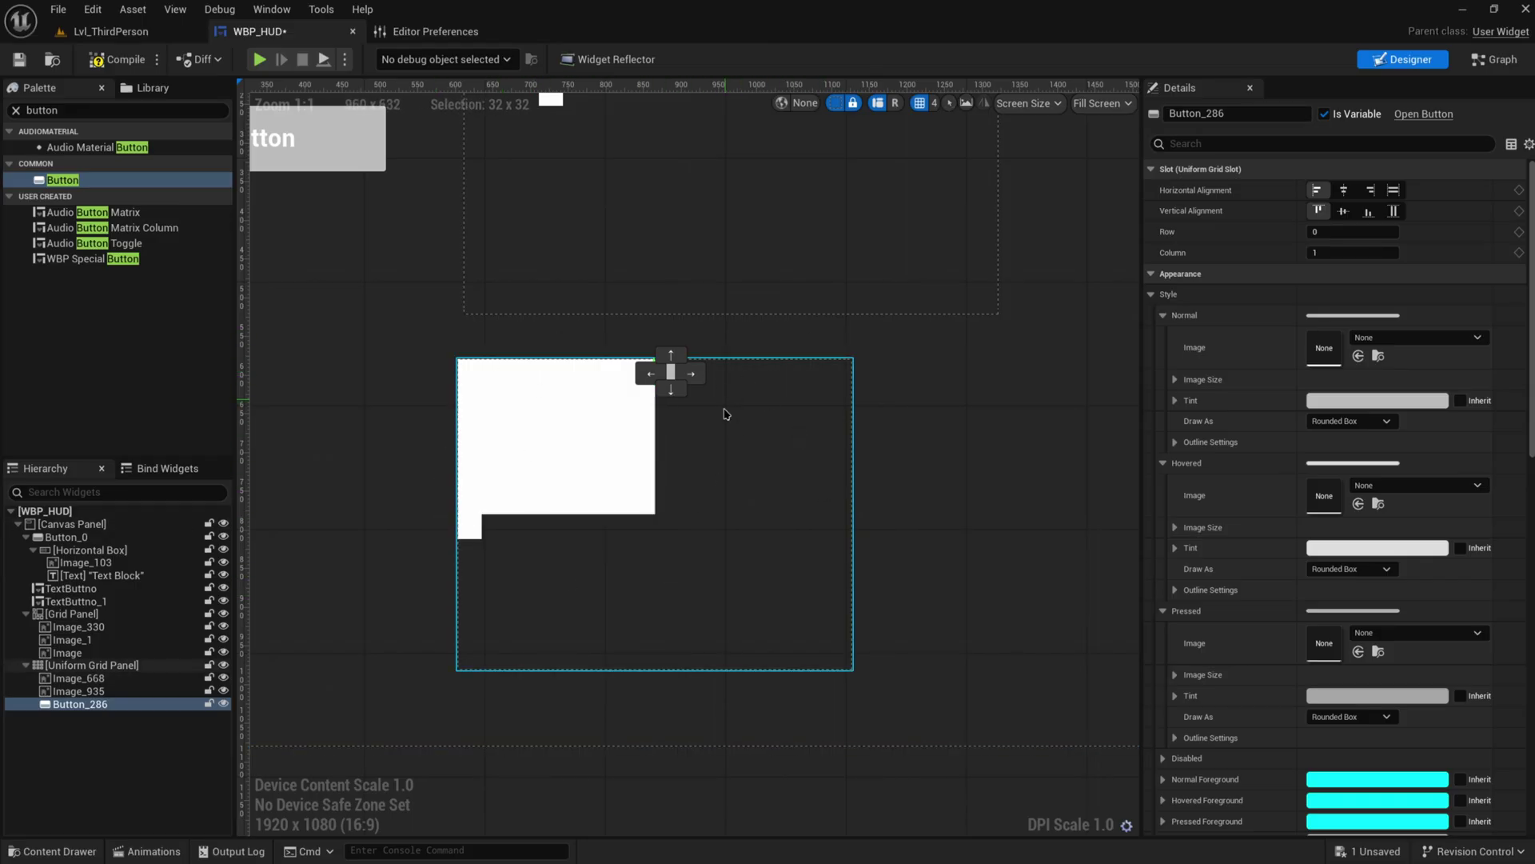
# - Shift the button in the Uniform Grid Panel across to column 5
pyautogui.click(691, 374)
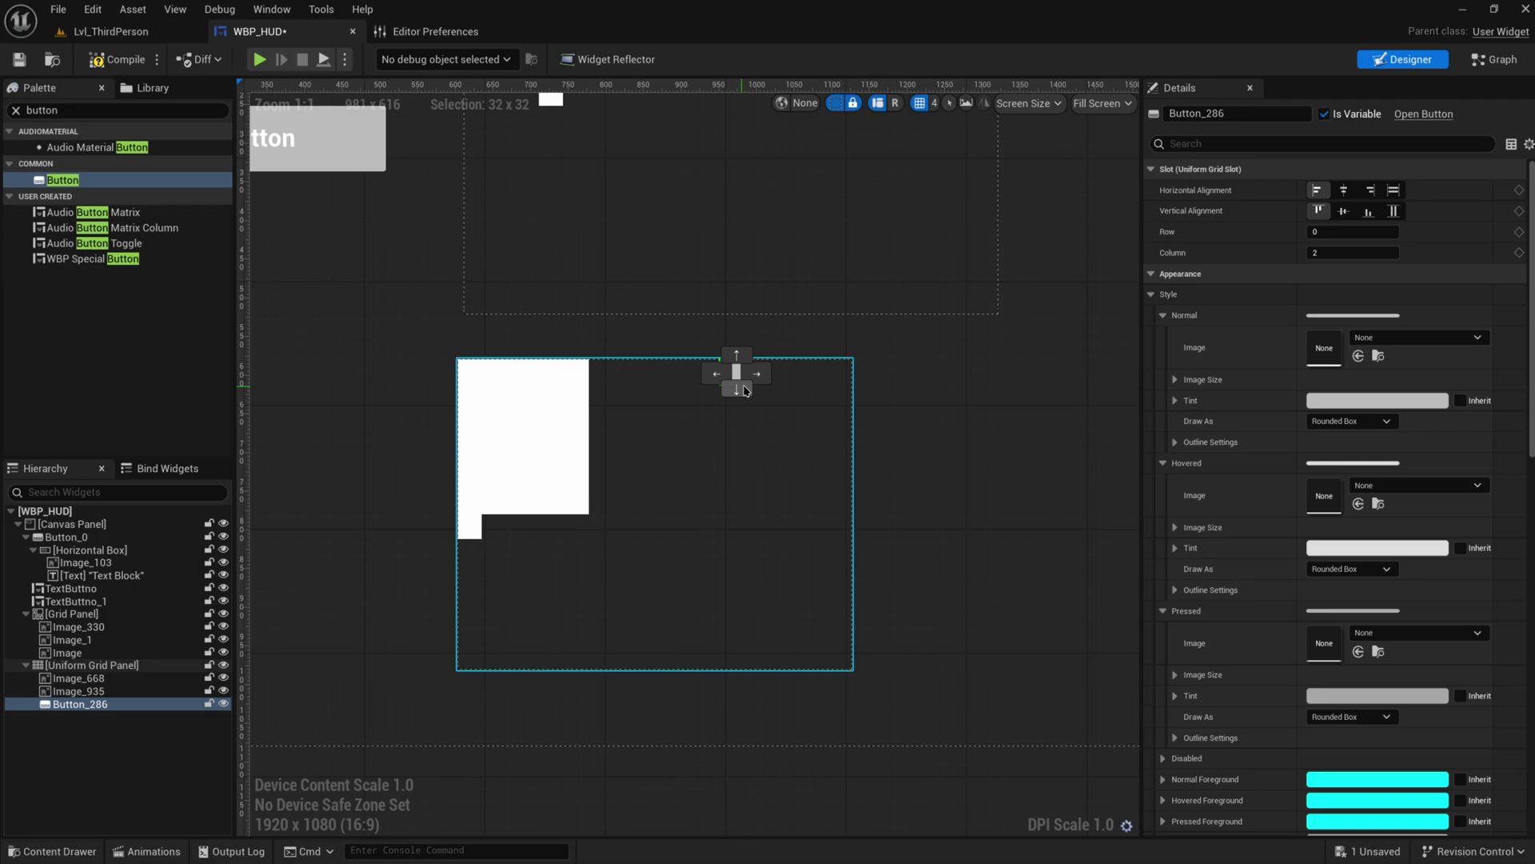
pyautogui.click(741, 373)
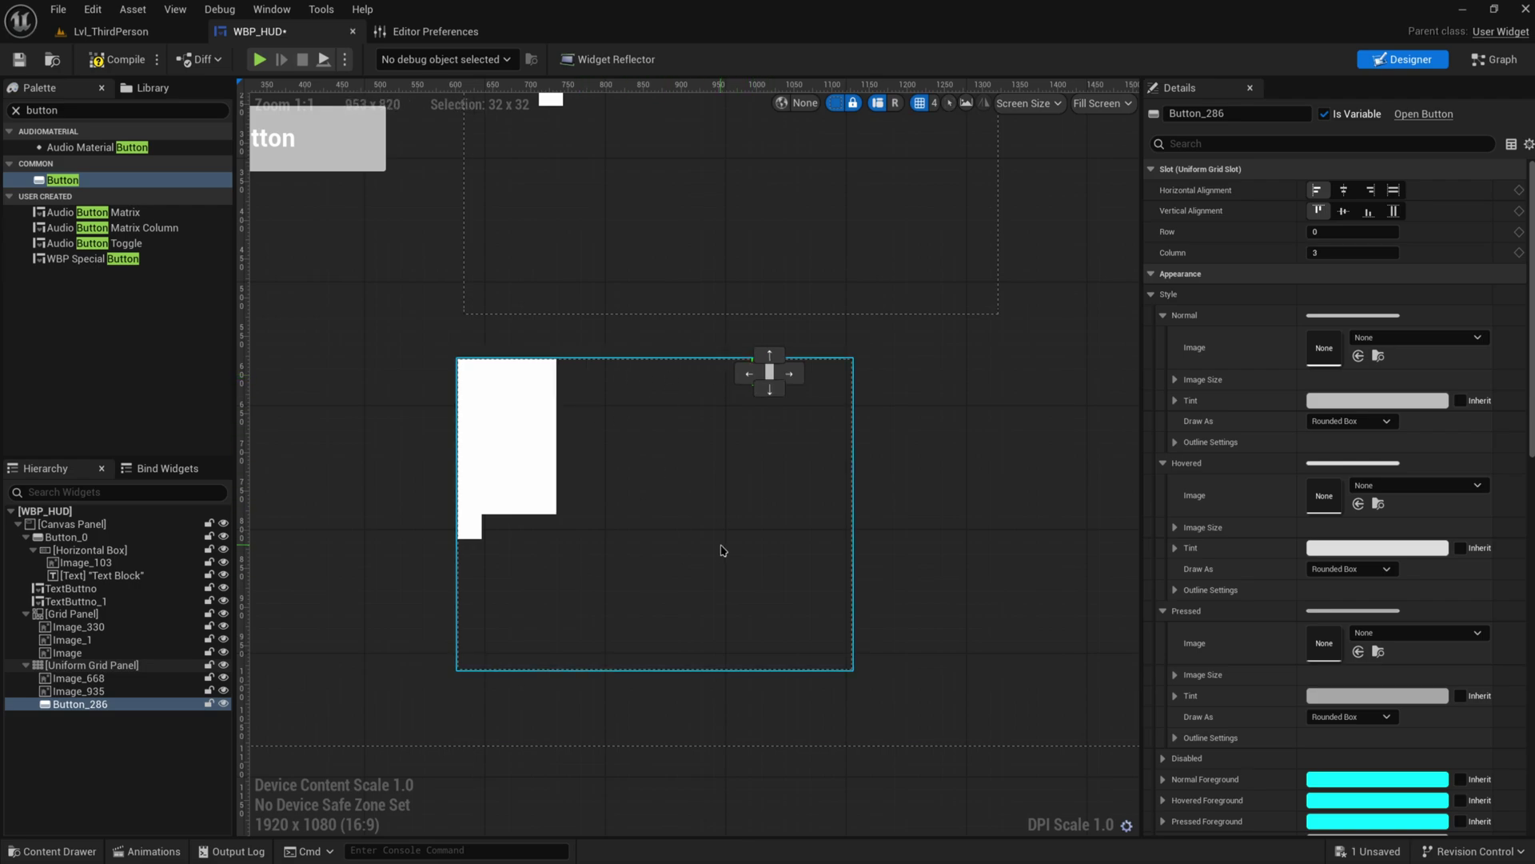
pyautogui.click(789, 375)
pyautogui.click(808, 373)
pyautogui.scroll(3, 664, 264)
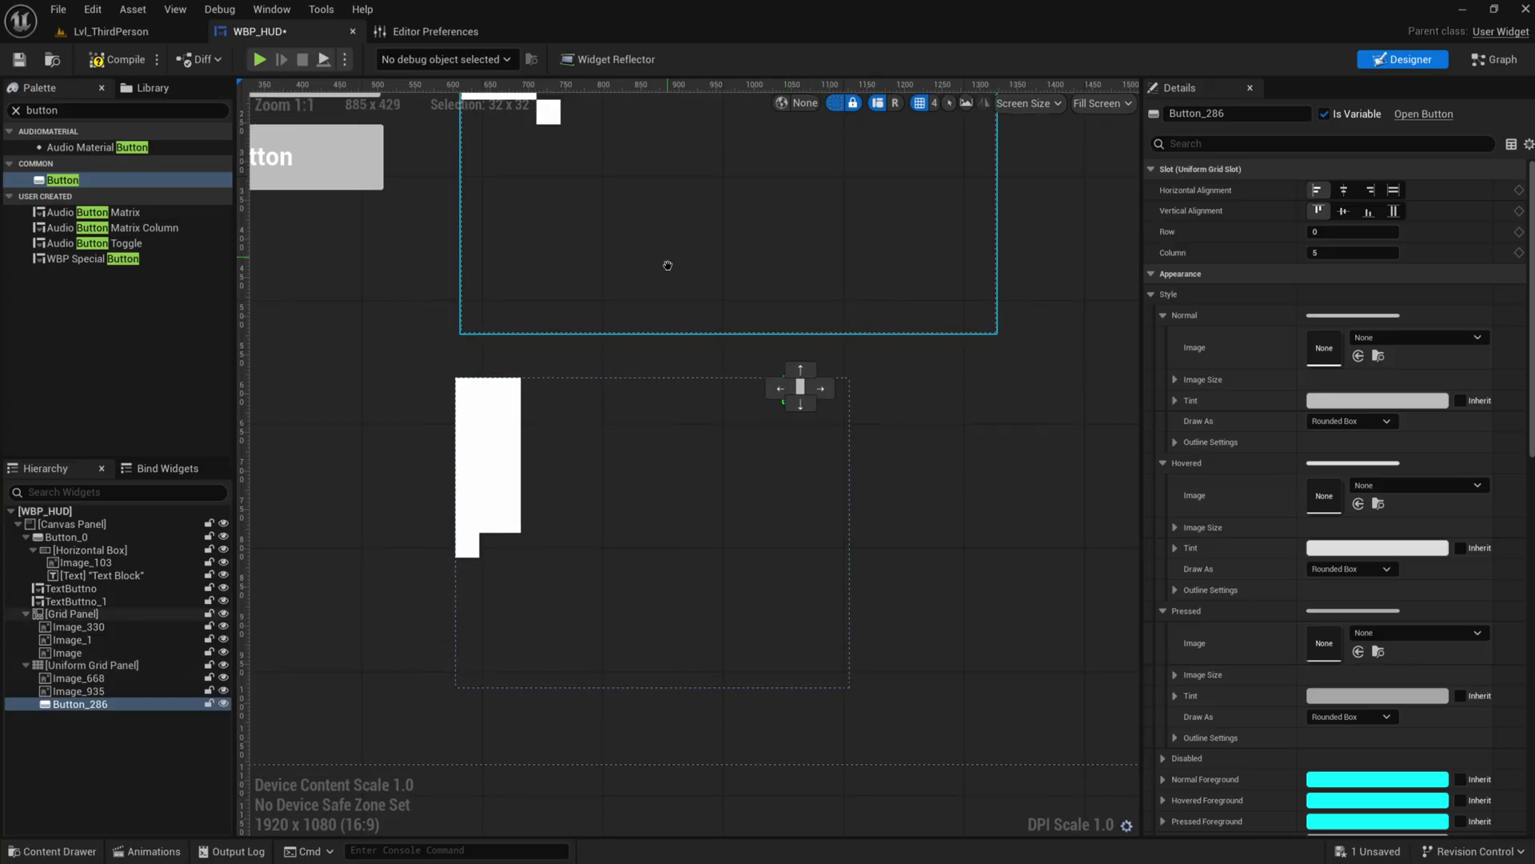
# - Shift the Grid Panel's small lower image to column 8 and deselect it
pyautogui.click(554, 256)
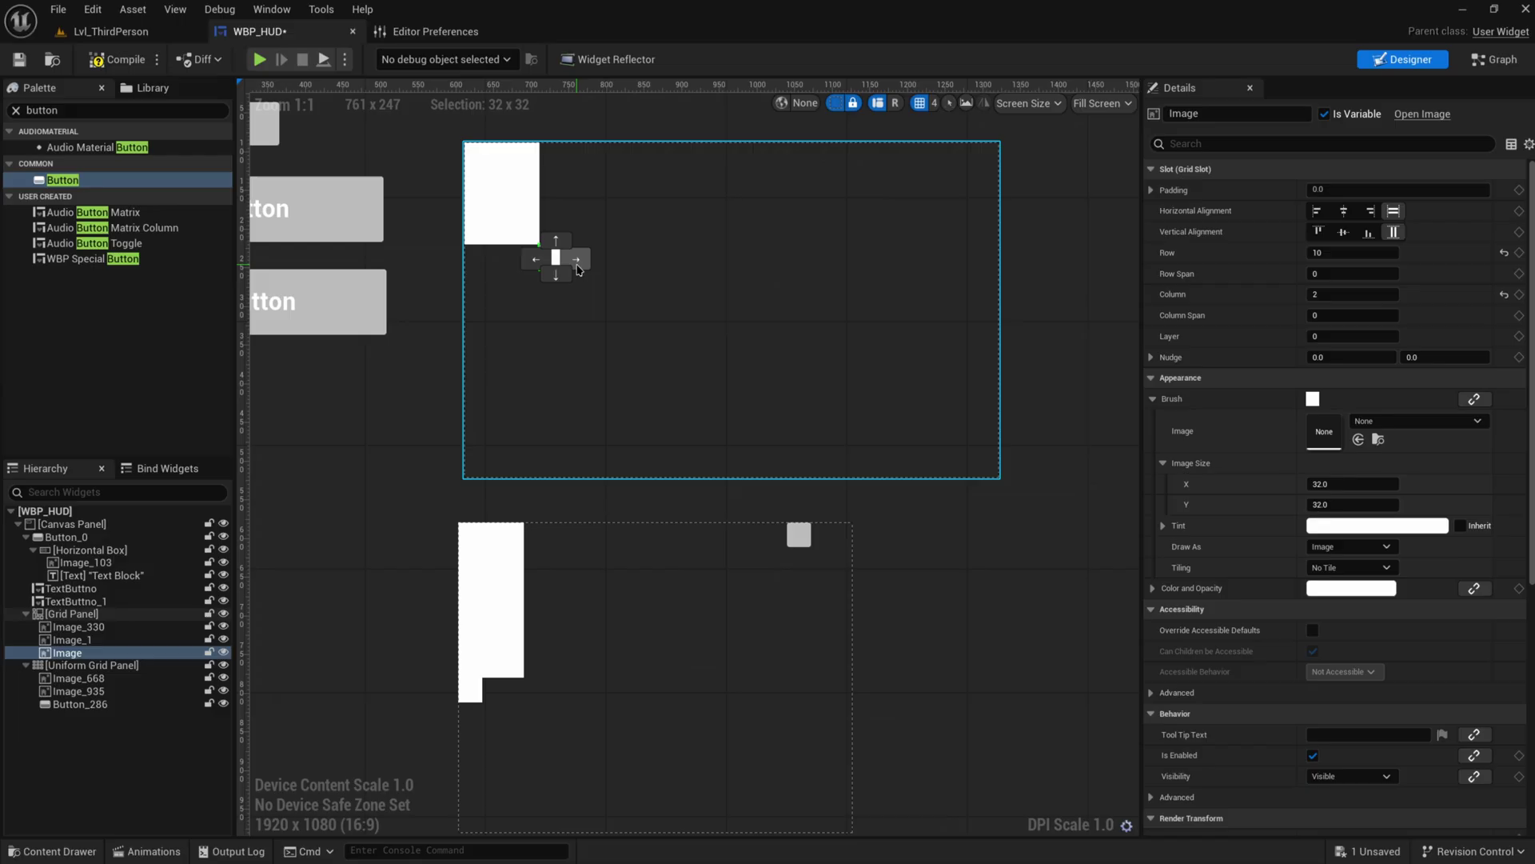
pyautogui.click(577, 268)
pyautogui.click(576, 268)
pyautogui.click(577, 268)
pyautogui.click(576, 268)
pyautogui.click(576, 268)
pyautogui.click(577, 268)
pyautogui.moveTo(384, 508); pyautogui.dragTo(413, 440, button='right')
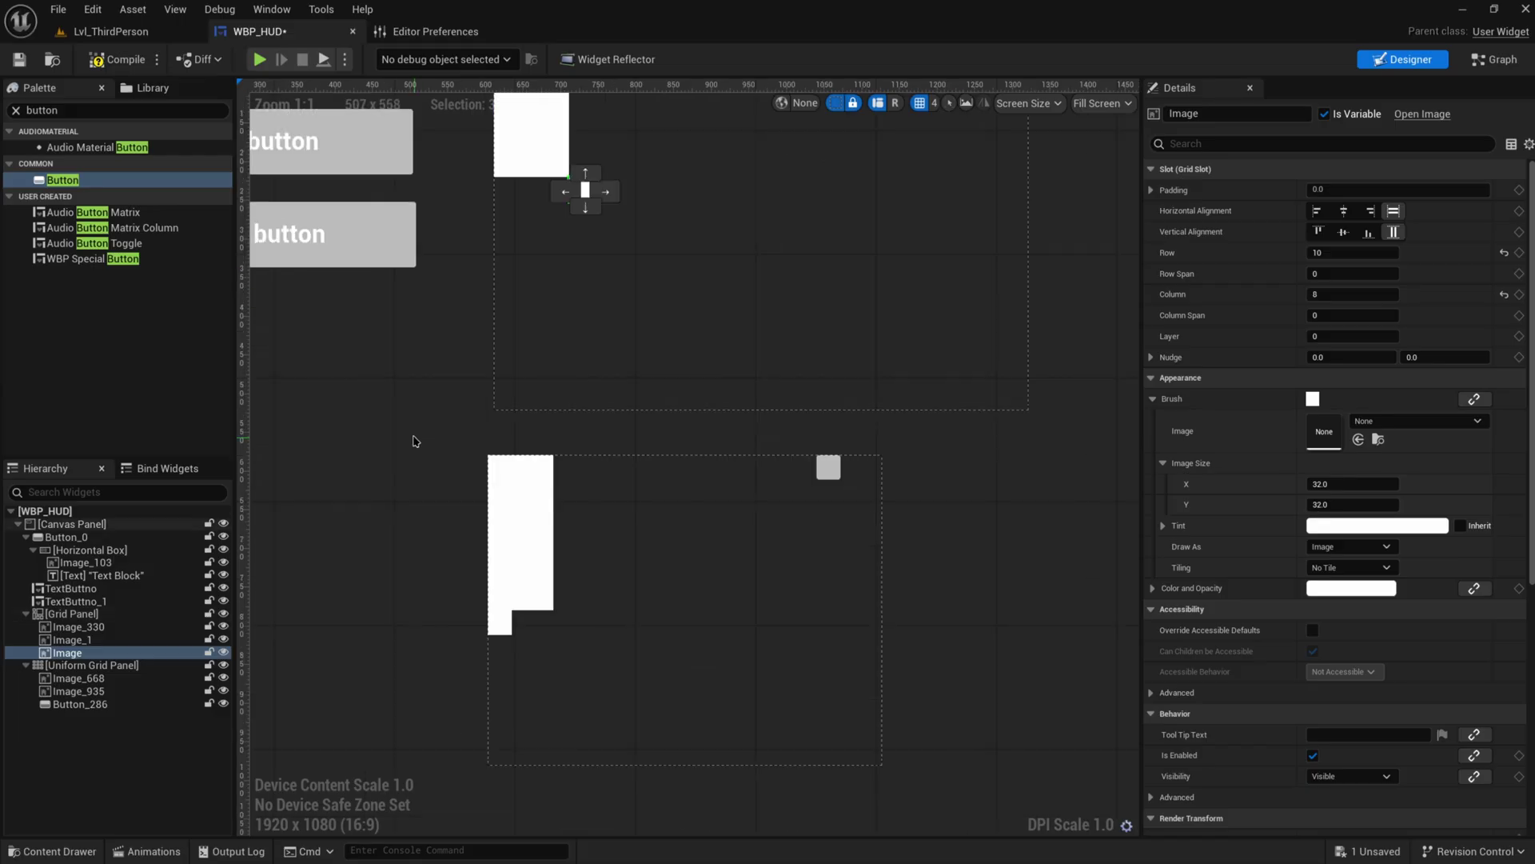
pyautogui.click(413, 441)
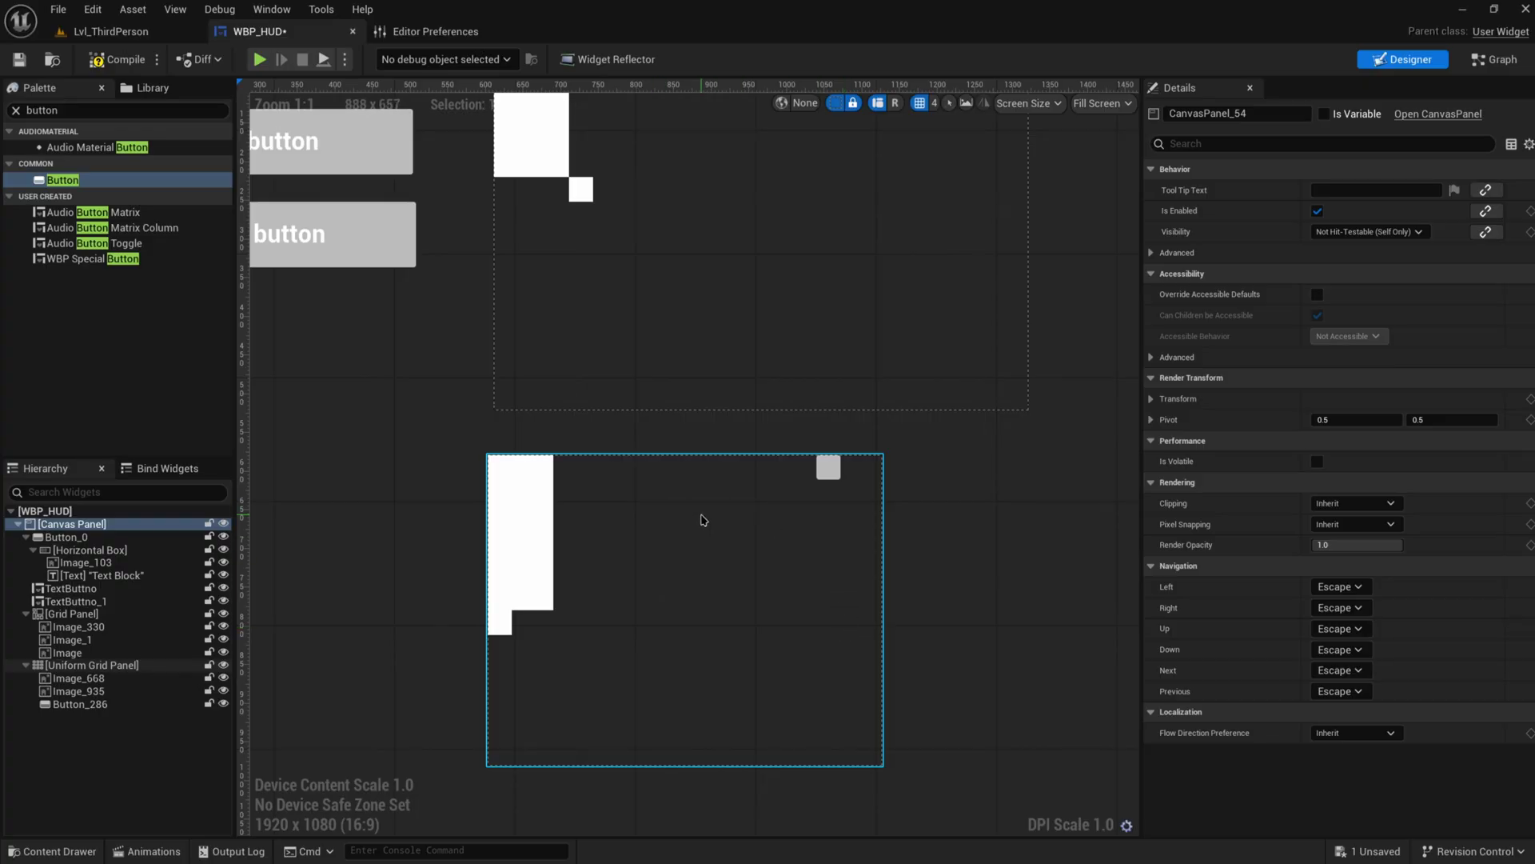
pyautogui.moveTo(701, 520); pyautogui.dragTo(686, 531, button='right')
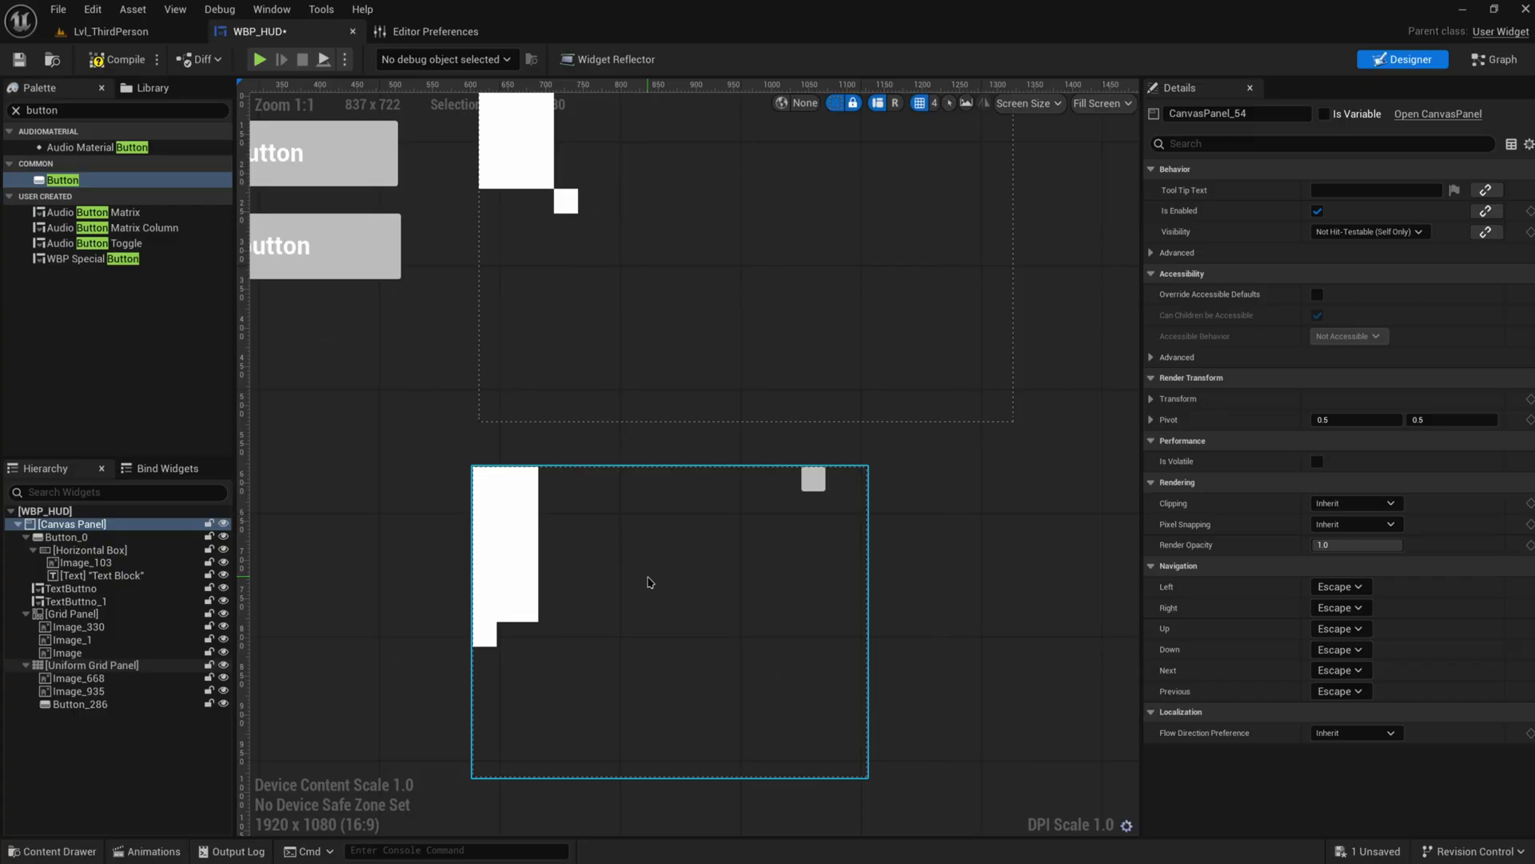
# - Expose the Grid Panel and the Uniform Grid Panel as variables and open the event graph
pyautogui.moveTo(706, 315); pyautogui.dragTo(680, 436, button='right')
pyautogui.click(681, 440)
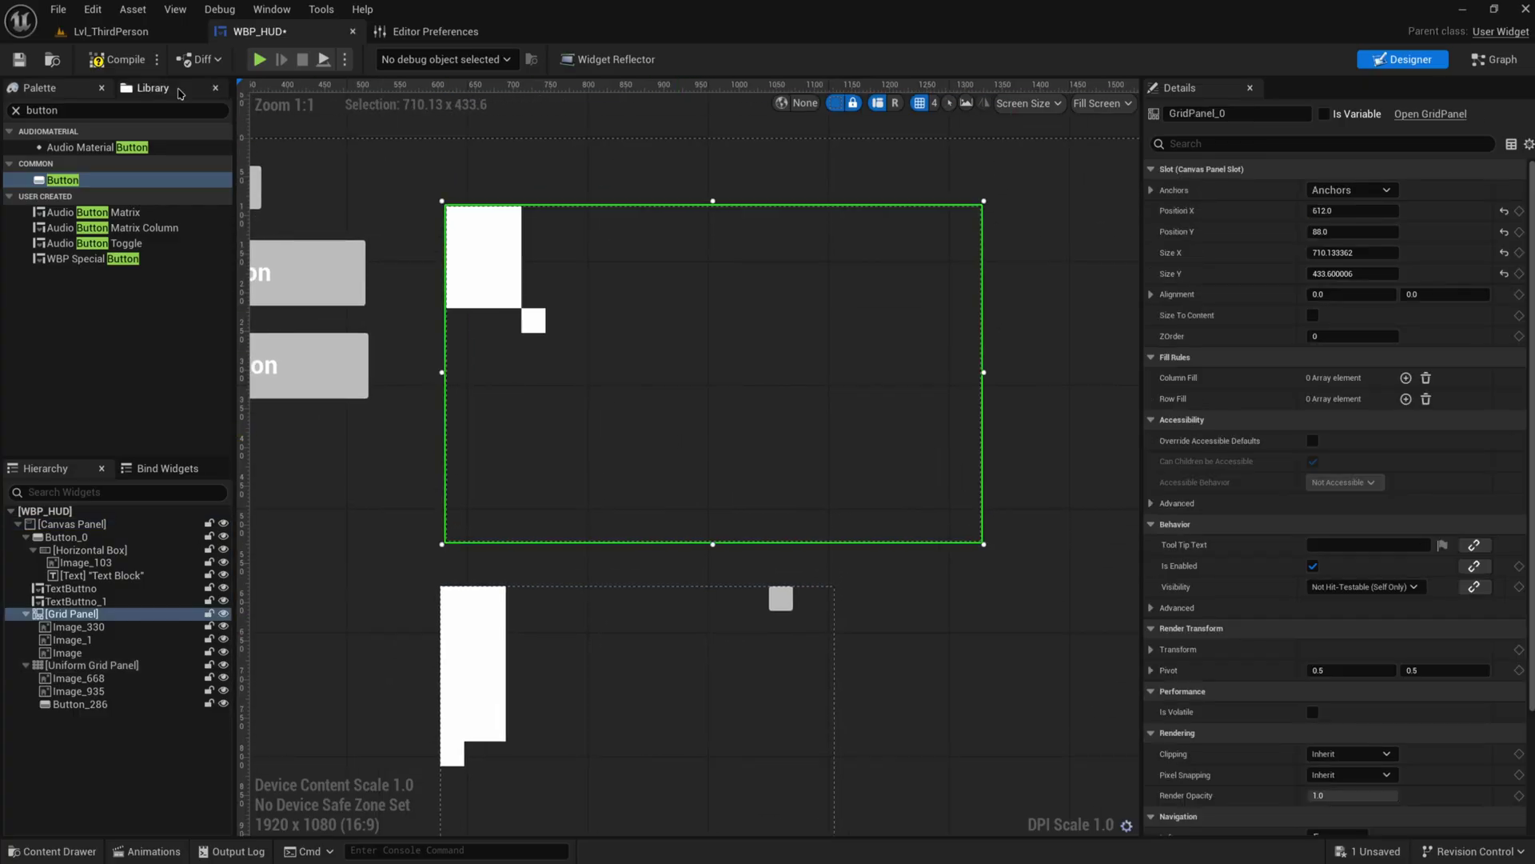
pyautogui.click(120, 59)
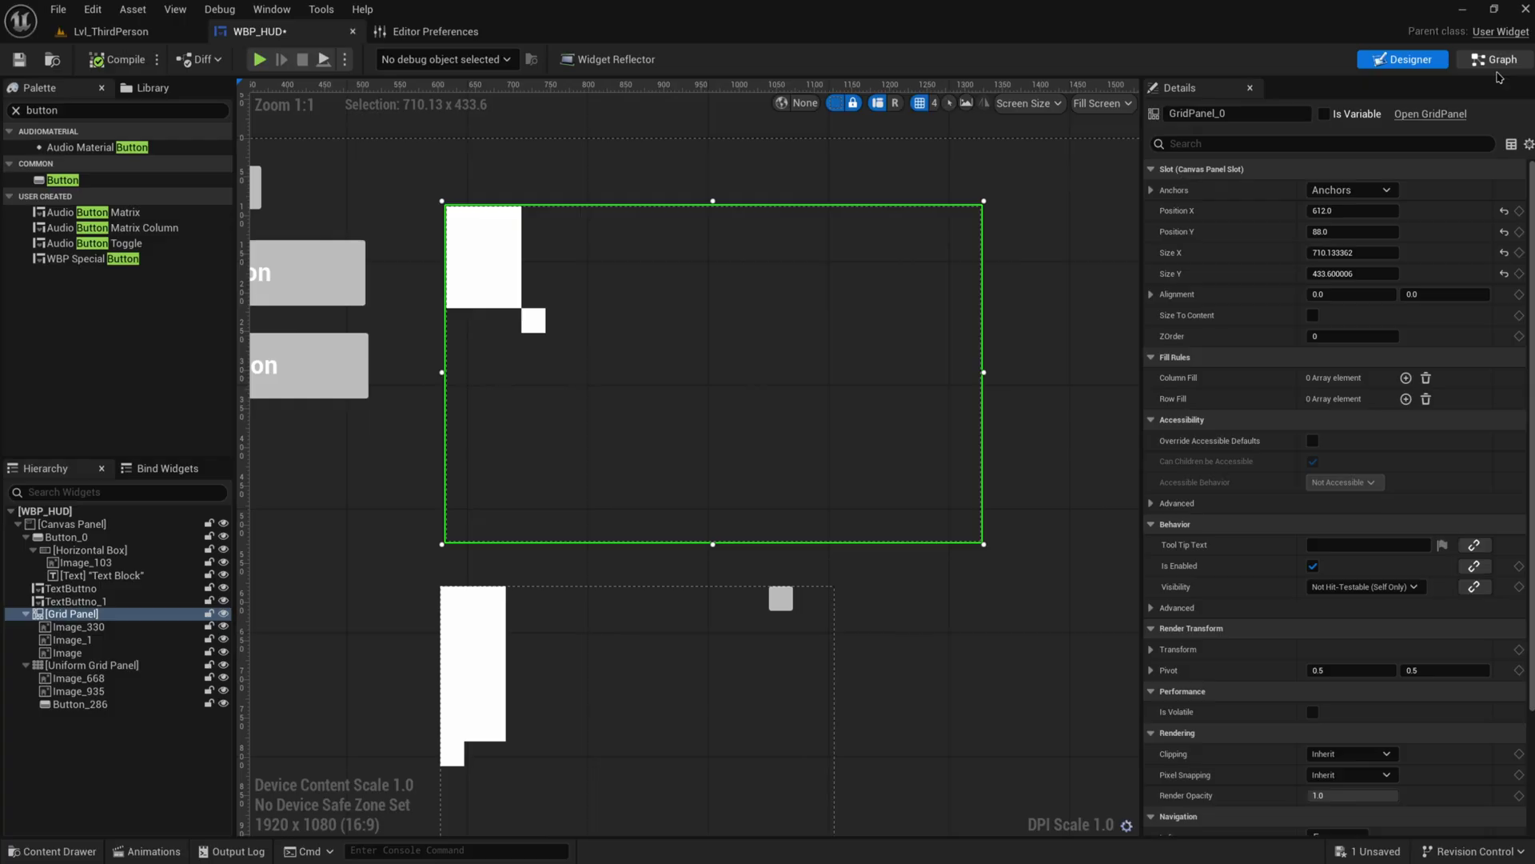
pyautogui.click(1324, 115)
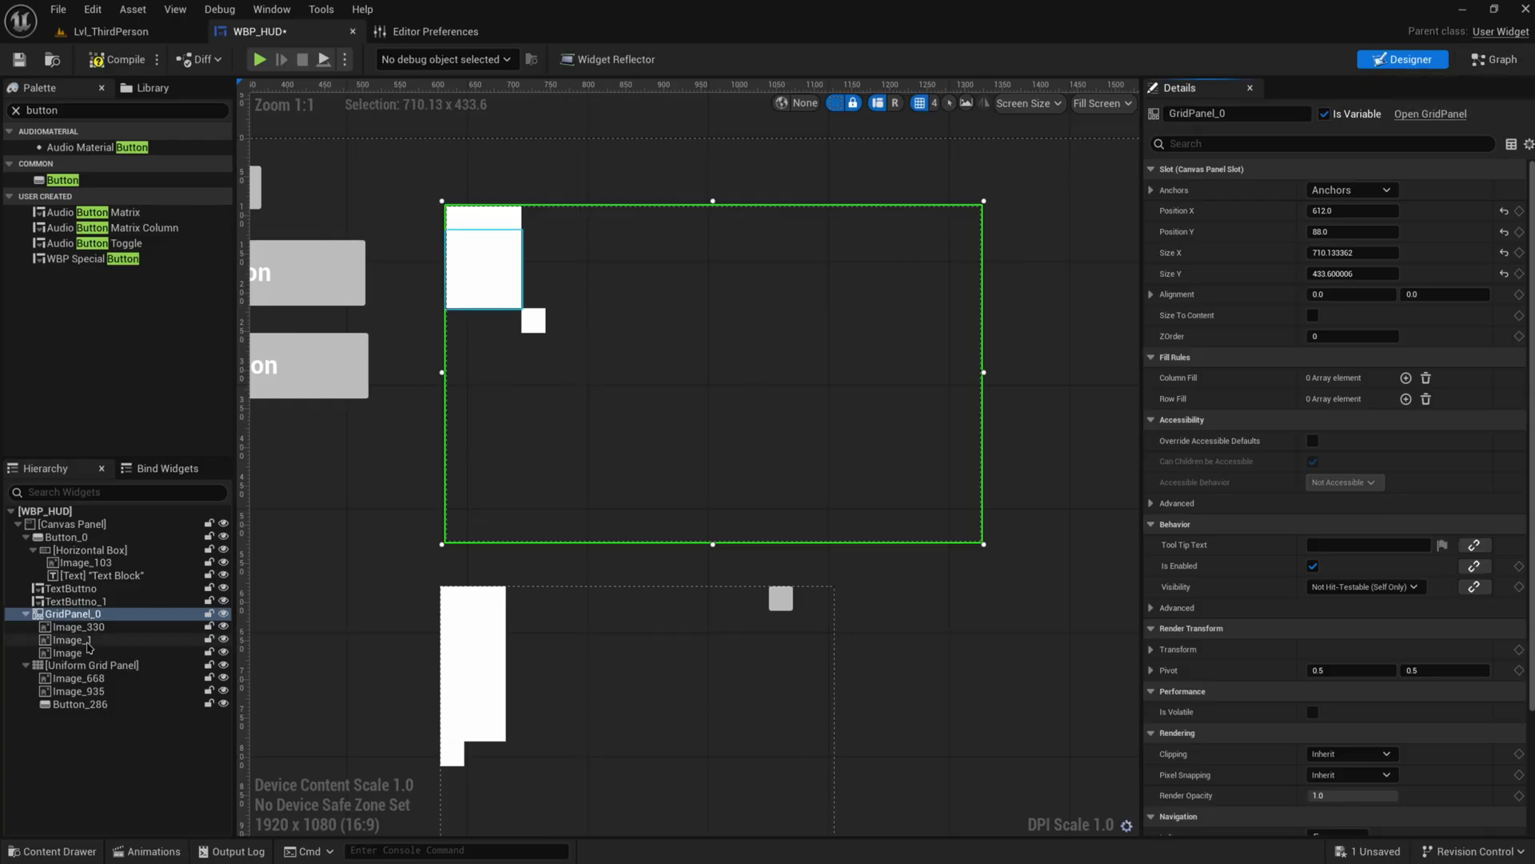
pyautogui.click(100, 665)
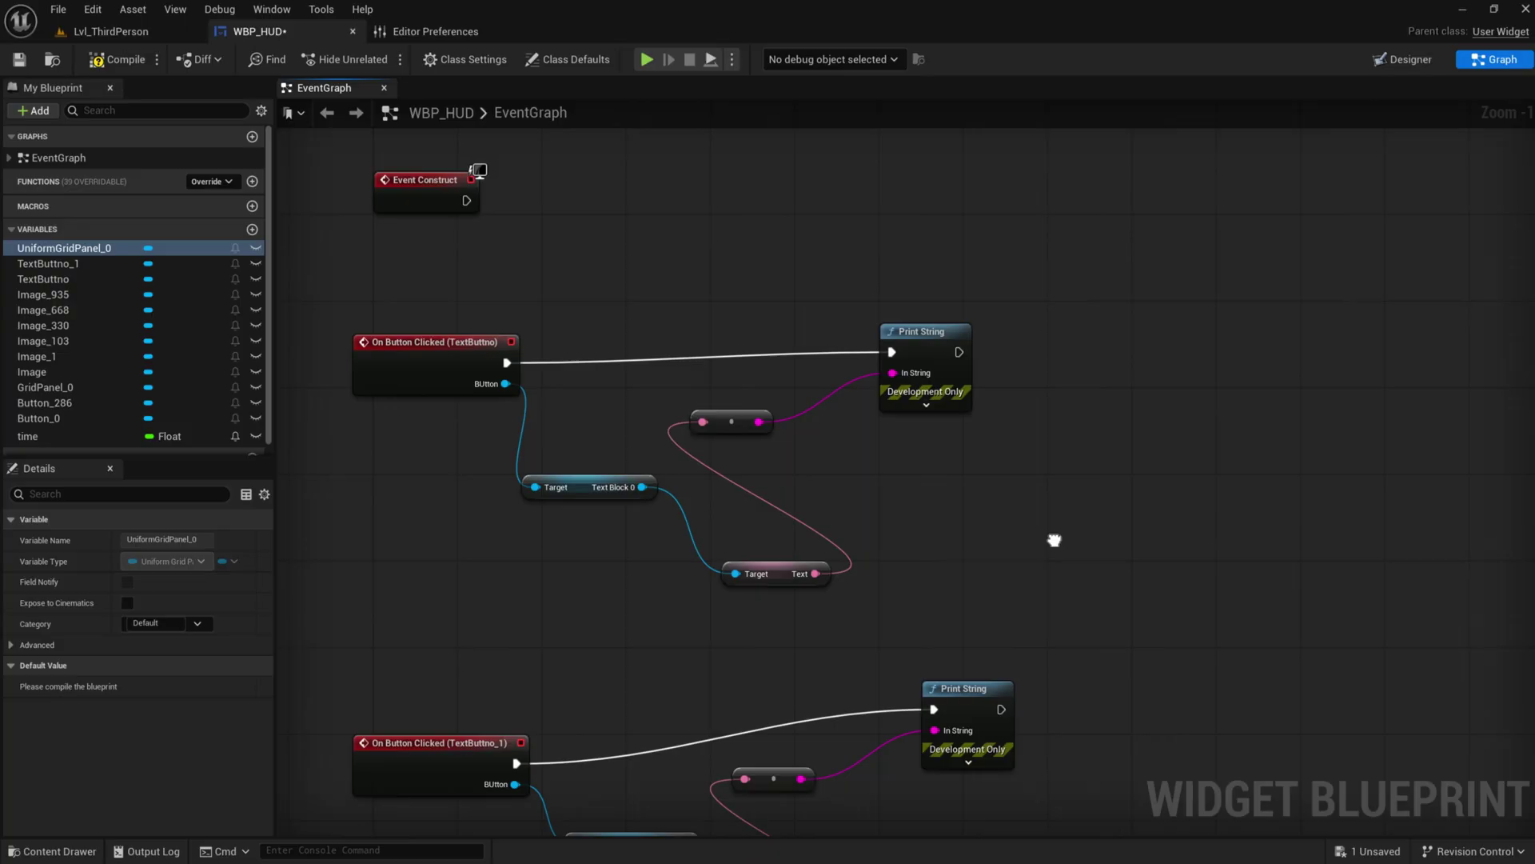
# - Place a UniformGridPanel_0 getter in the empty area above the Print String nodes of the button events
pyautogui.moveTo(1055, 541); pyautogui.dragTo(979, 682, button='right')
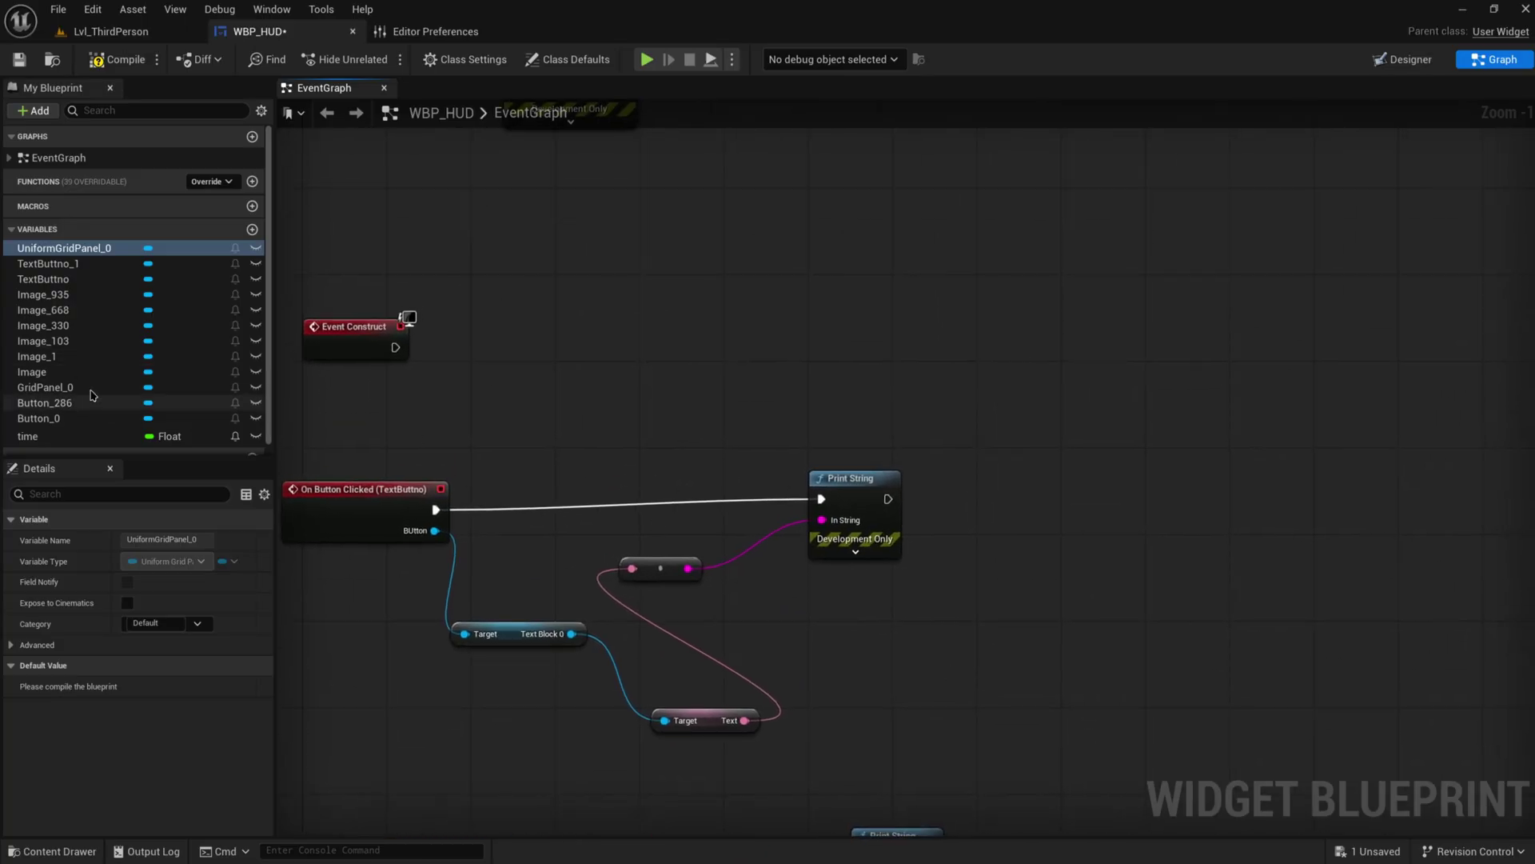
pyautogui.scroll(-1, 89, 405)
pyautogui.scroll(1, 89, 405)
pyautogui.keyDown('ctrl'); pyautogui.moveTo(64, 248); pyautogui.dragTo(743, 209); pyautogui.keyUp('ctrl')
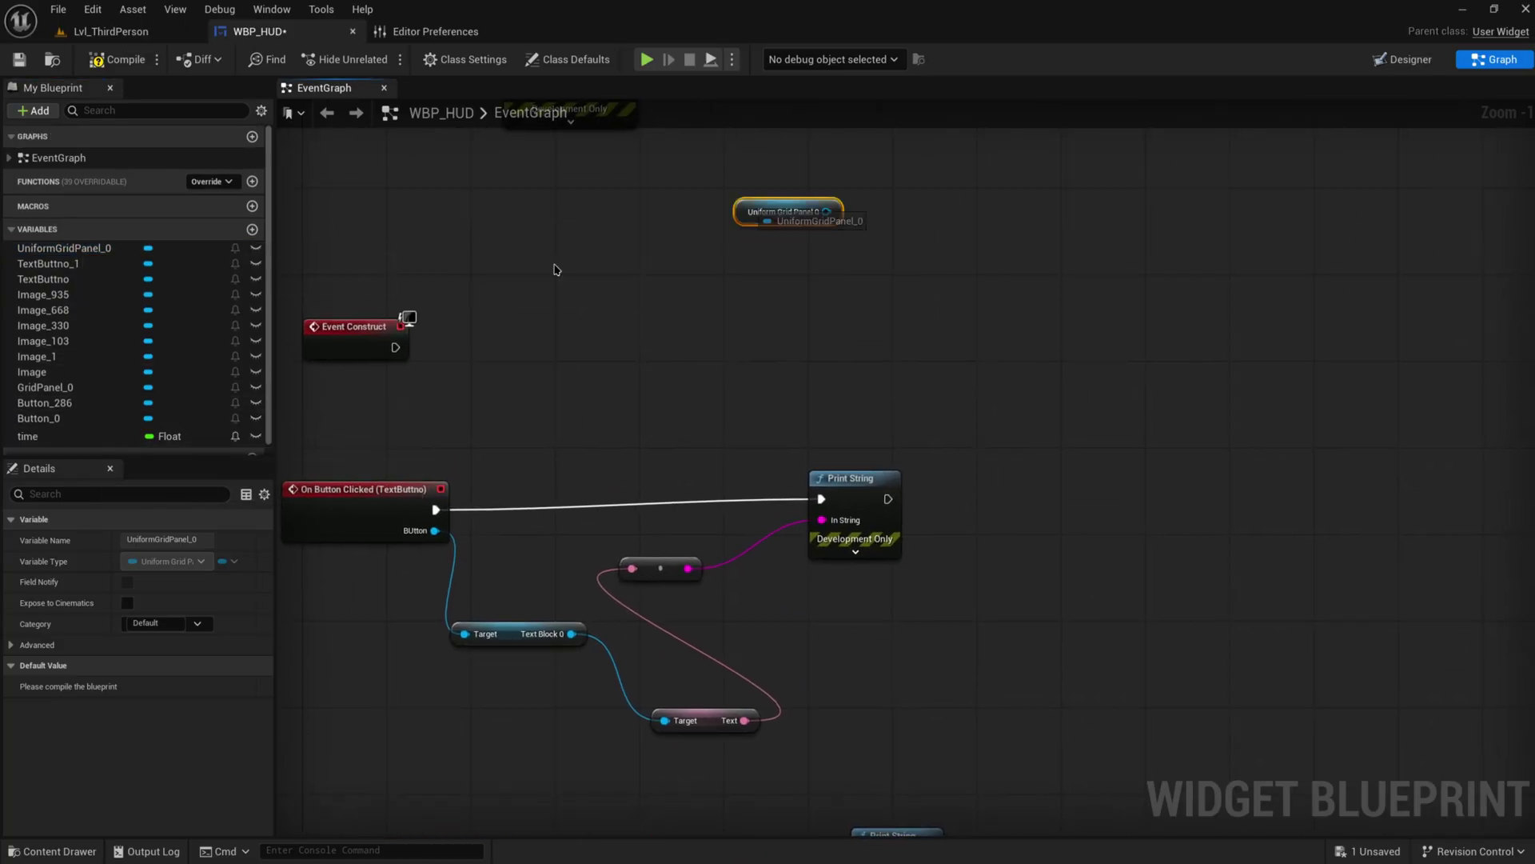
# - Add a GridPanel_0 getter, create an Add Child to Grid node from it, and place that node beside the getters
pyautogui.keyDown('ctrl'); pyautogui.moveTo(46, 387); pyautogui.dragTo(967, 374); pyautogui.keyUp('ctrl')
pyautogui.write('add chi')
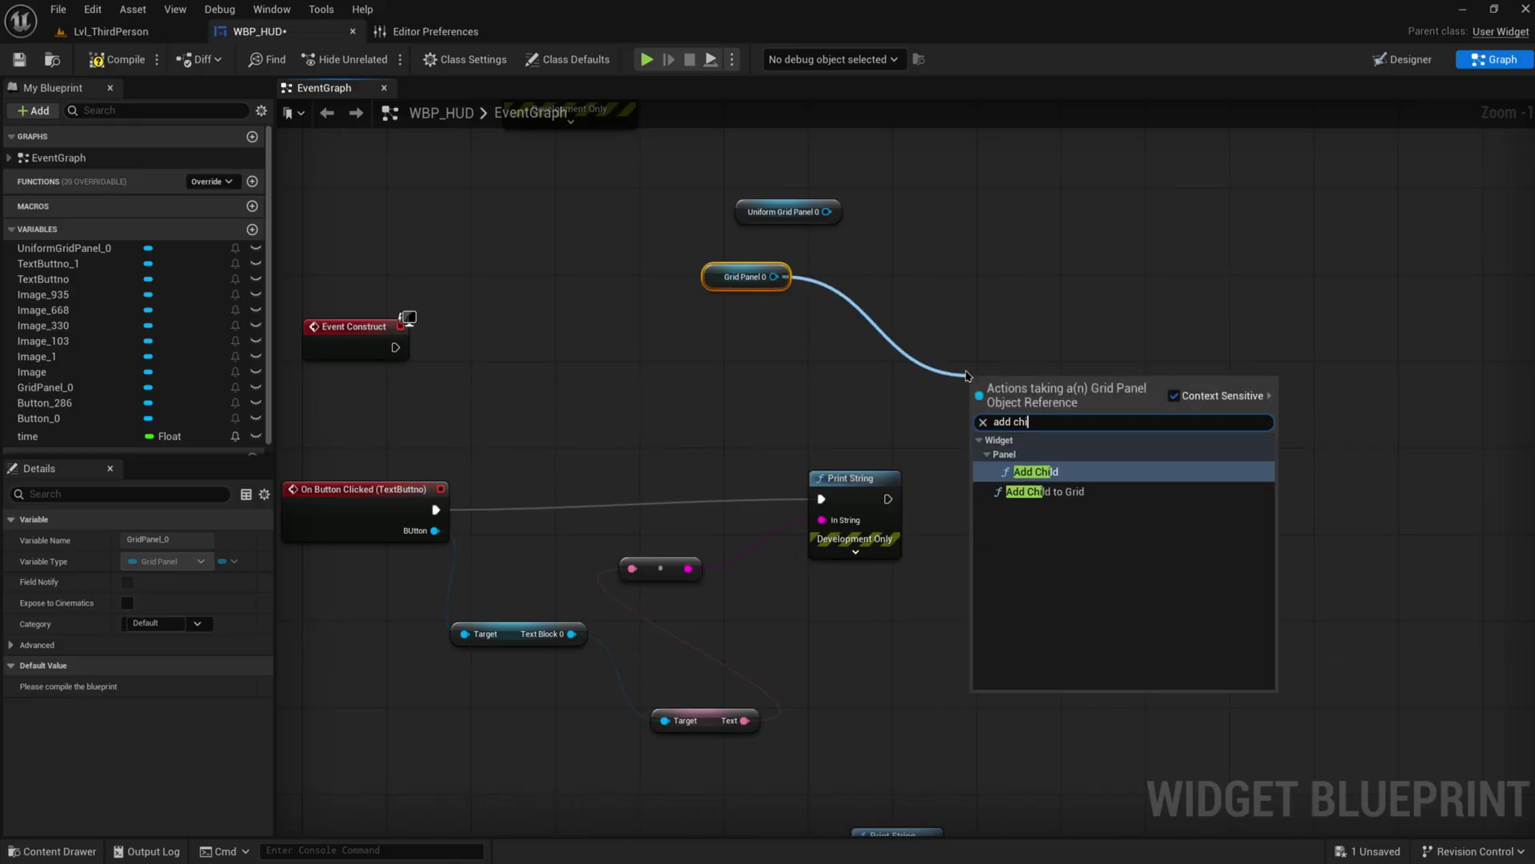
pyautogui.write('ld')
pyautogui.click(1039, 491)
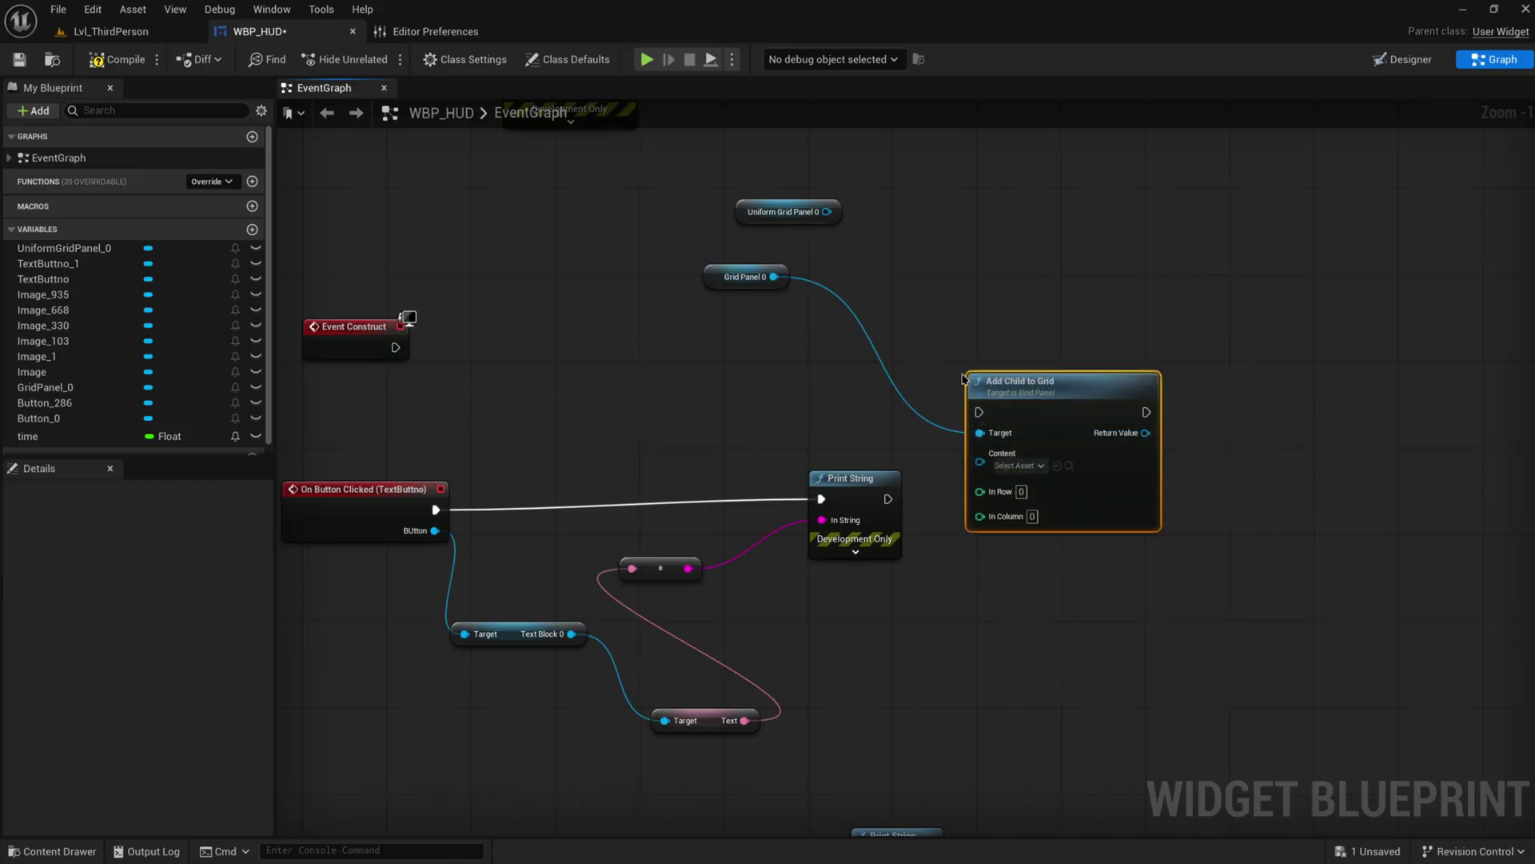
pyautogui.moveTo(1021, 284); pyautogui.dragTo(1000, 252)
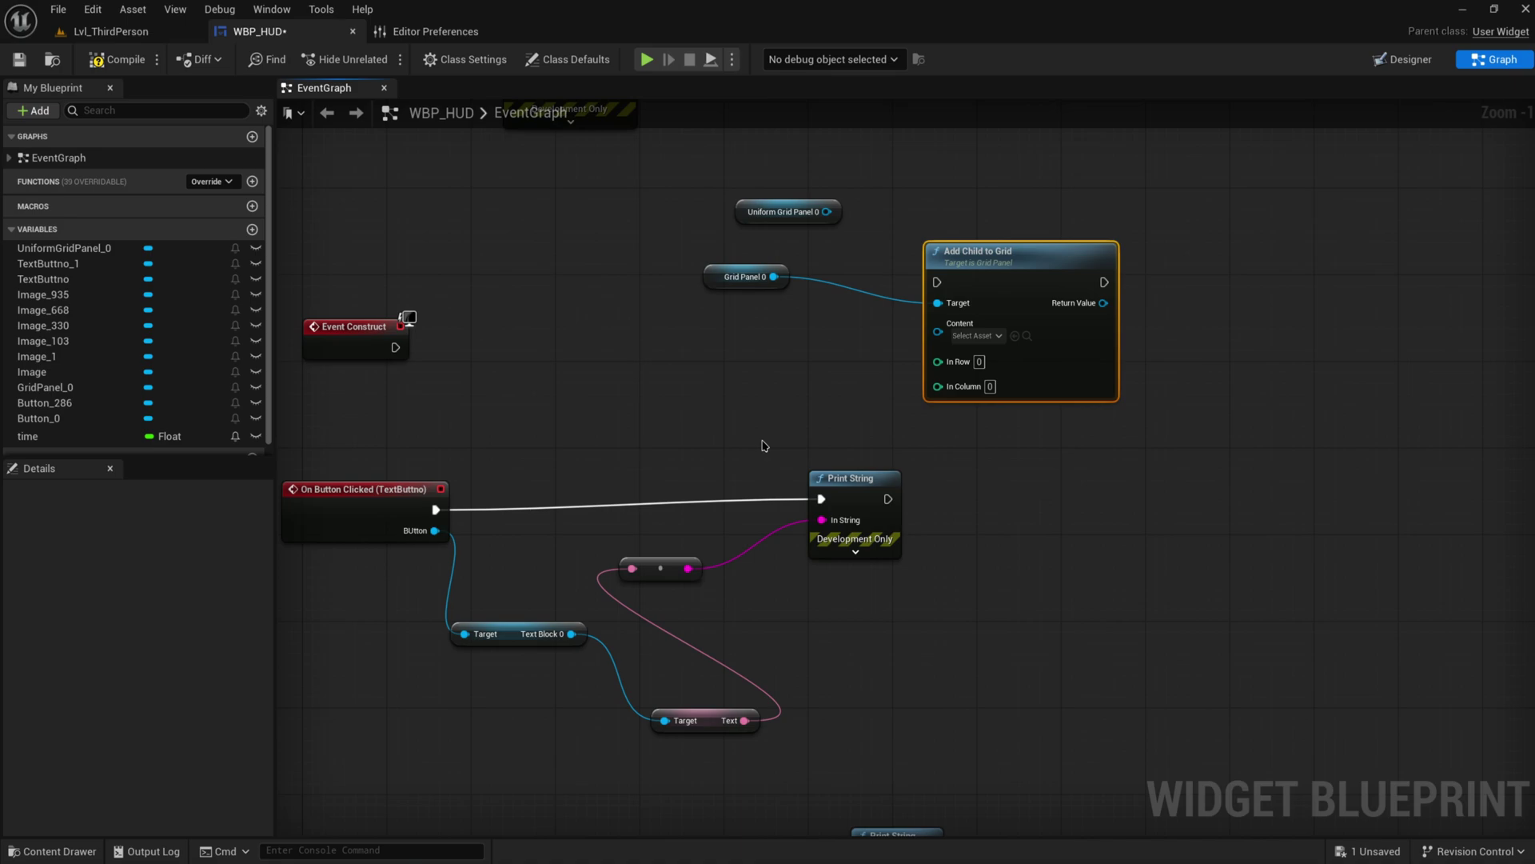
pyautogui.scroll(1, 769, 438)
pyautogui.moveTo(873, 388); pyautogui.dragTo(619, 445, button='right')
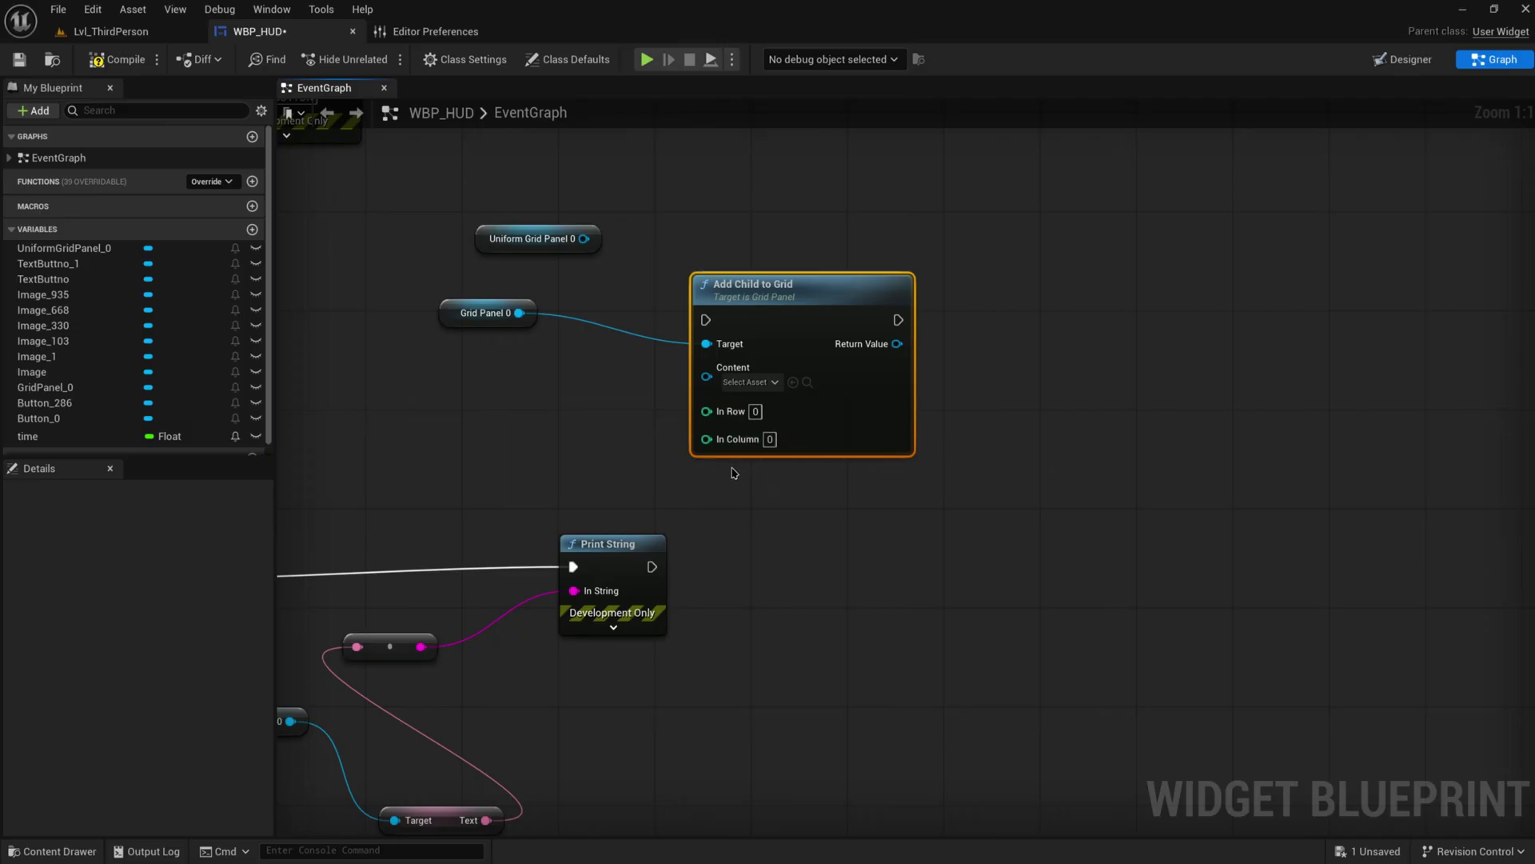
pyautogui.moveTo(545, 446); pyautogui.dragTo(694, 525, button='right')
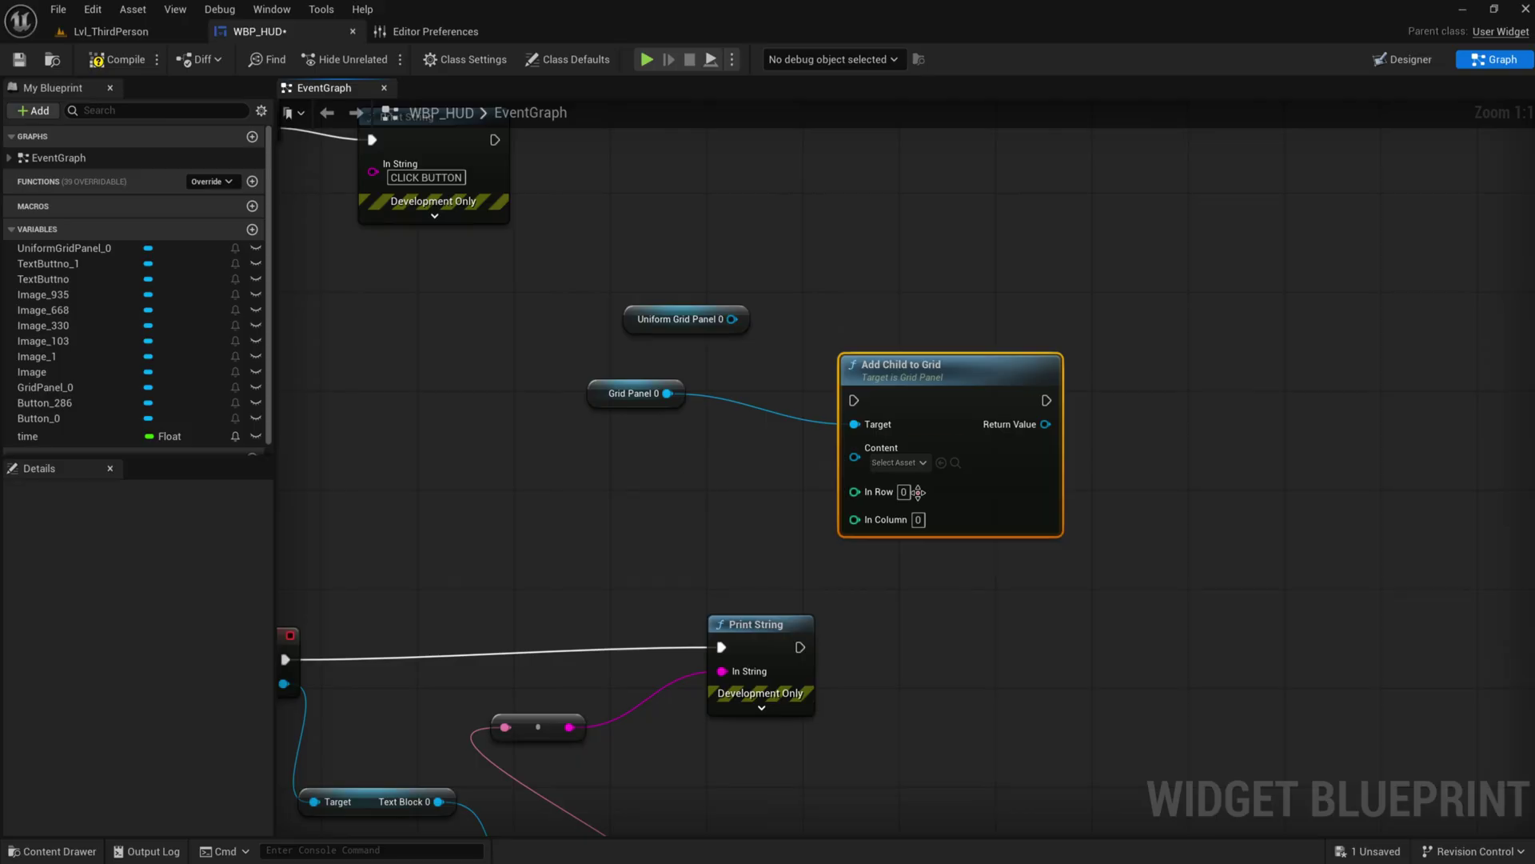
pyautogui.moveTo(772, 478); pyautogui.dragTo(984, 567)
pyautogui.moveTo(584, 513); pyautogui.dragTo(683, 504, button='right')
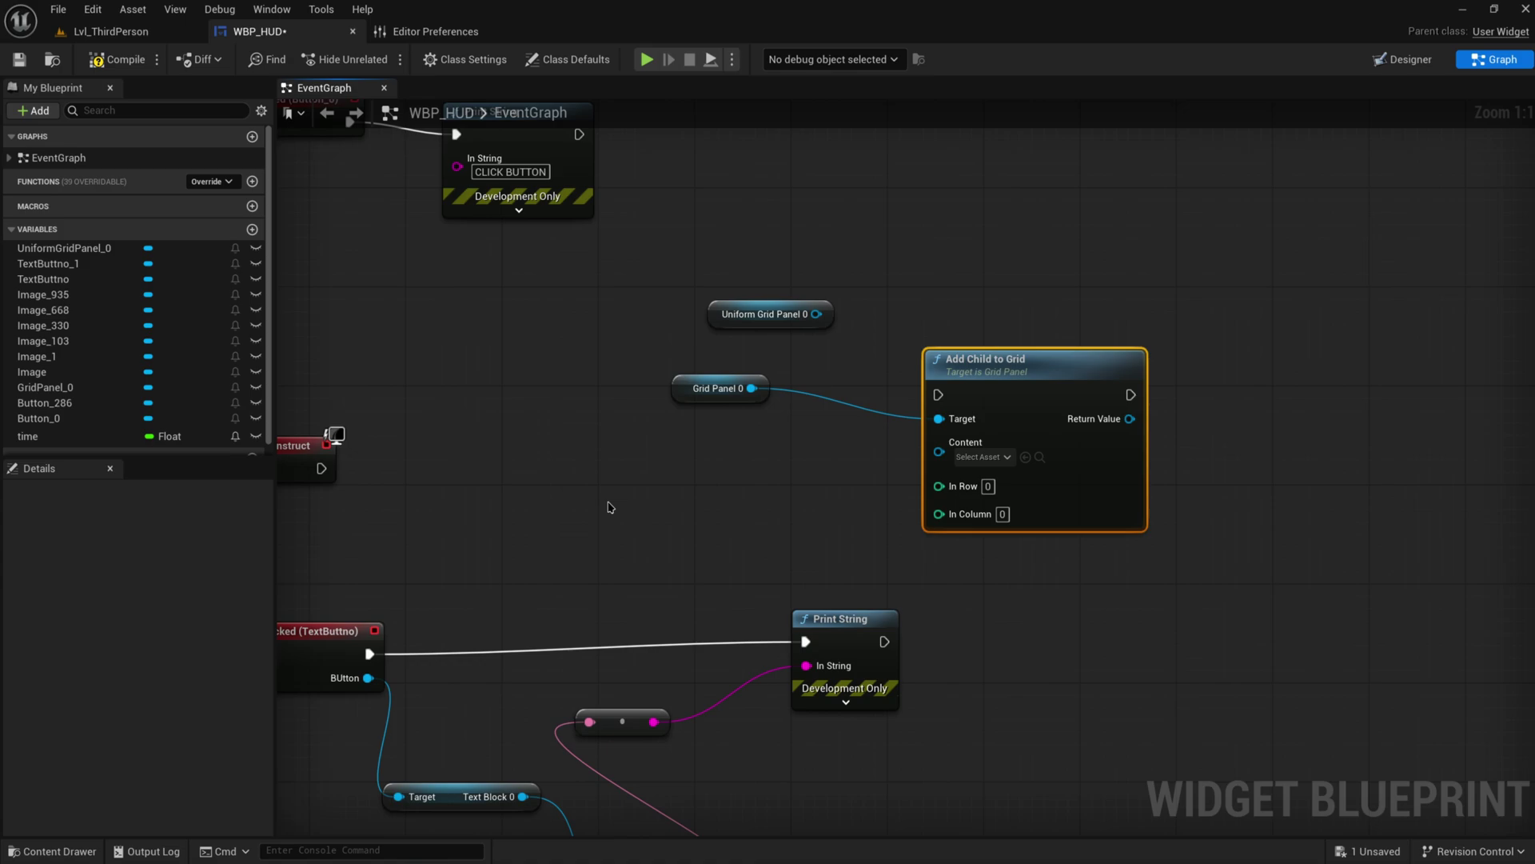
# - Create a new variable named examplearray and show its variable settings
pyautogui.click(252, 229)
pyautogui.write('examplearray')
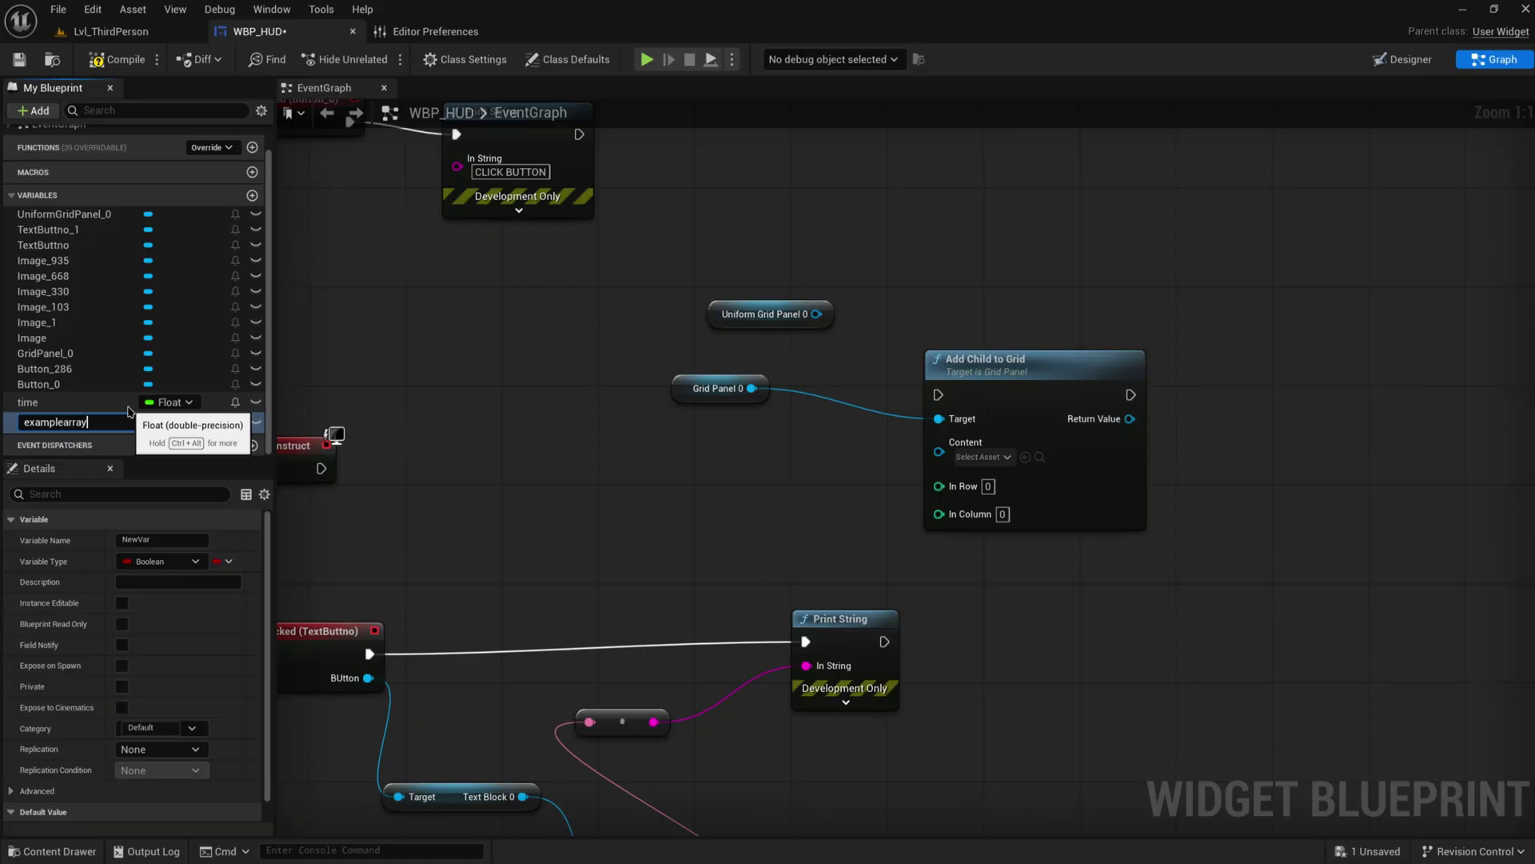
pyautogui.click(185, 422)
pyautogui.click(74, 522)
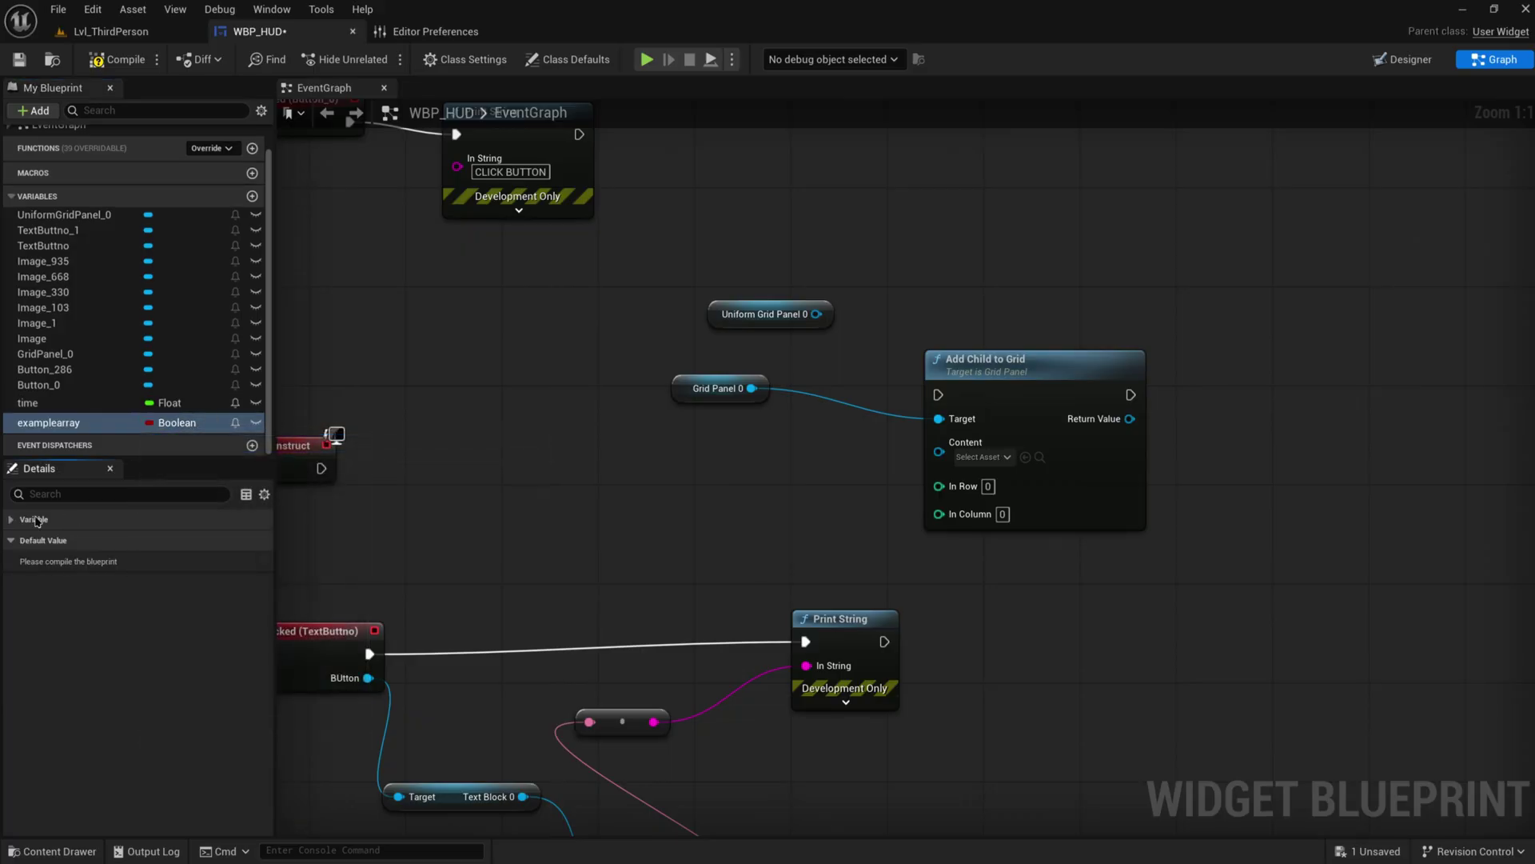
pyautogui.click(11, 523)
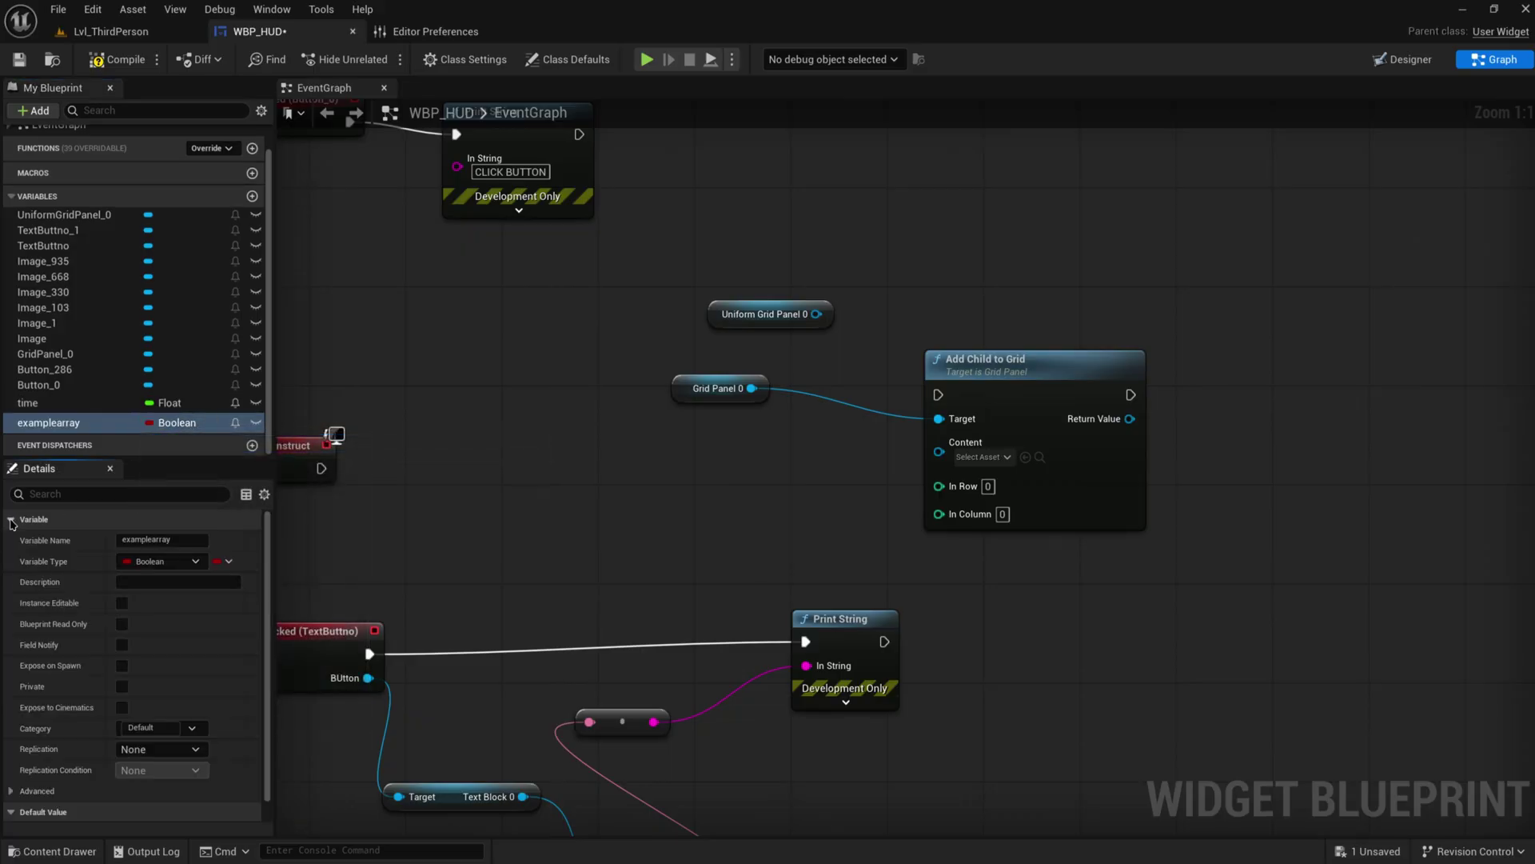
# - Turn the examplearray variable into a Boolean array and add 25 elements to its default value
pyautogui.click(229, 562)
pyautogui.click(212, 605)
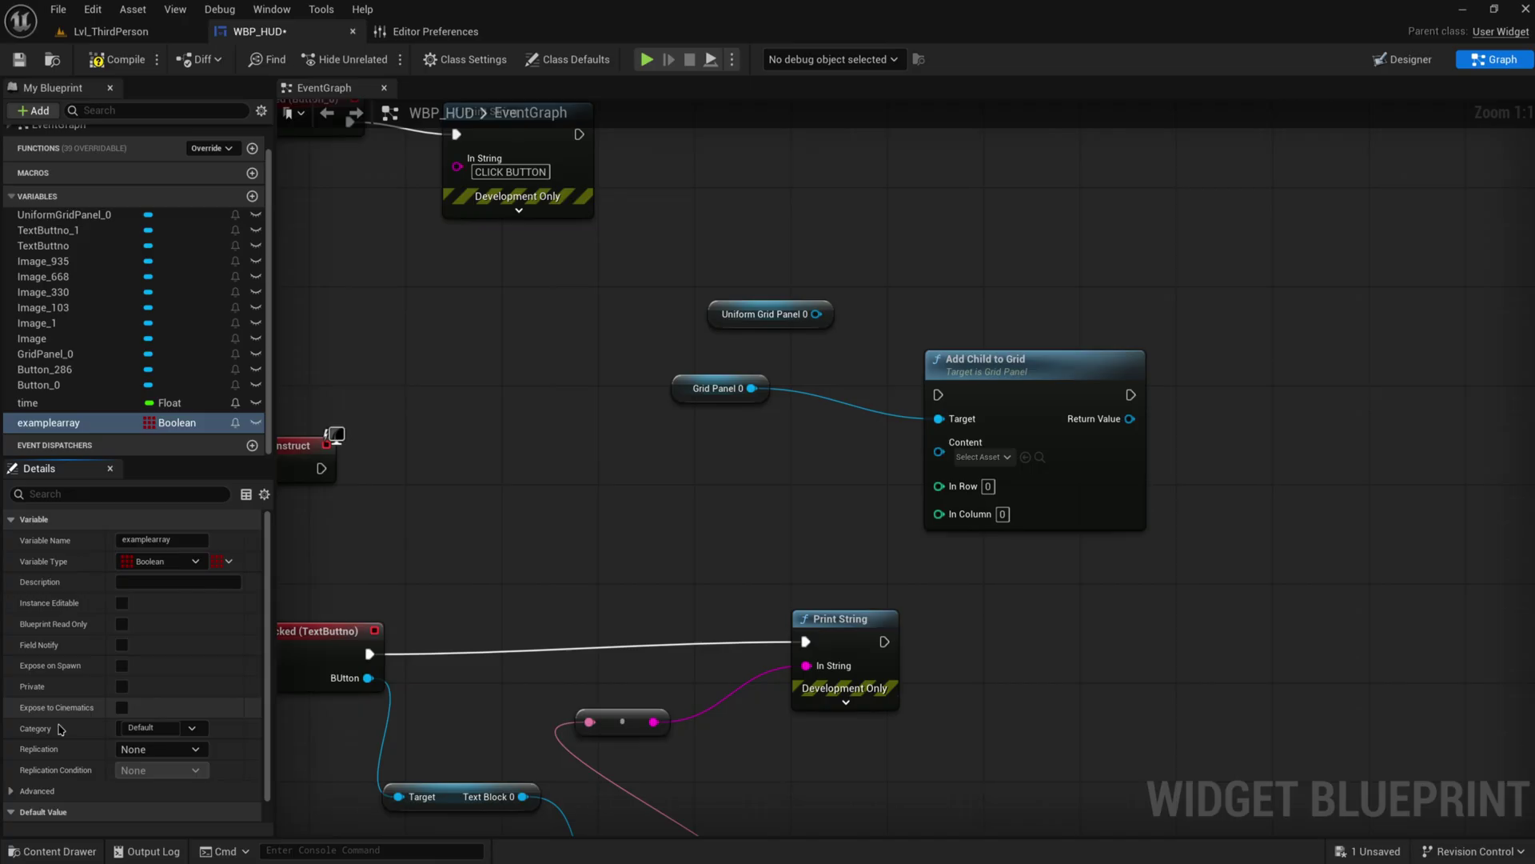
pyautogui.scroll(-1, 60, 729)
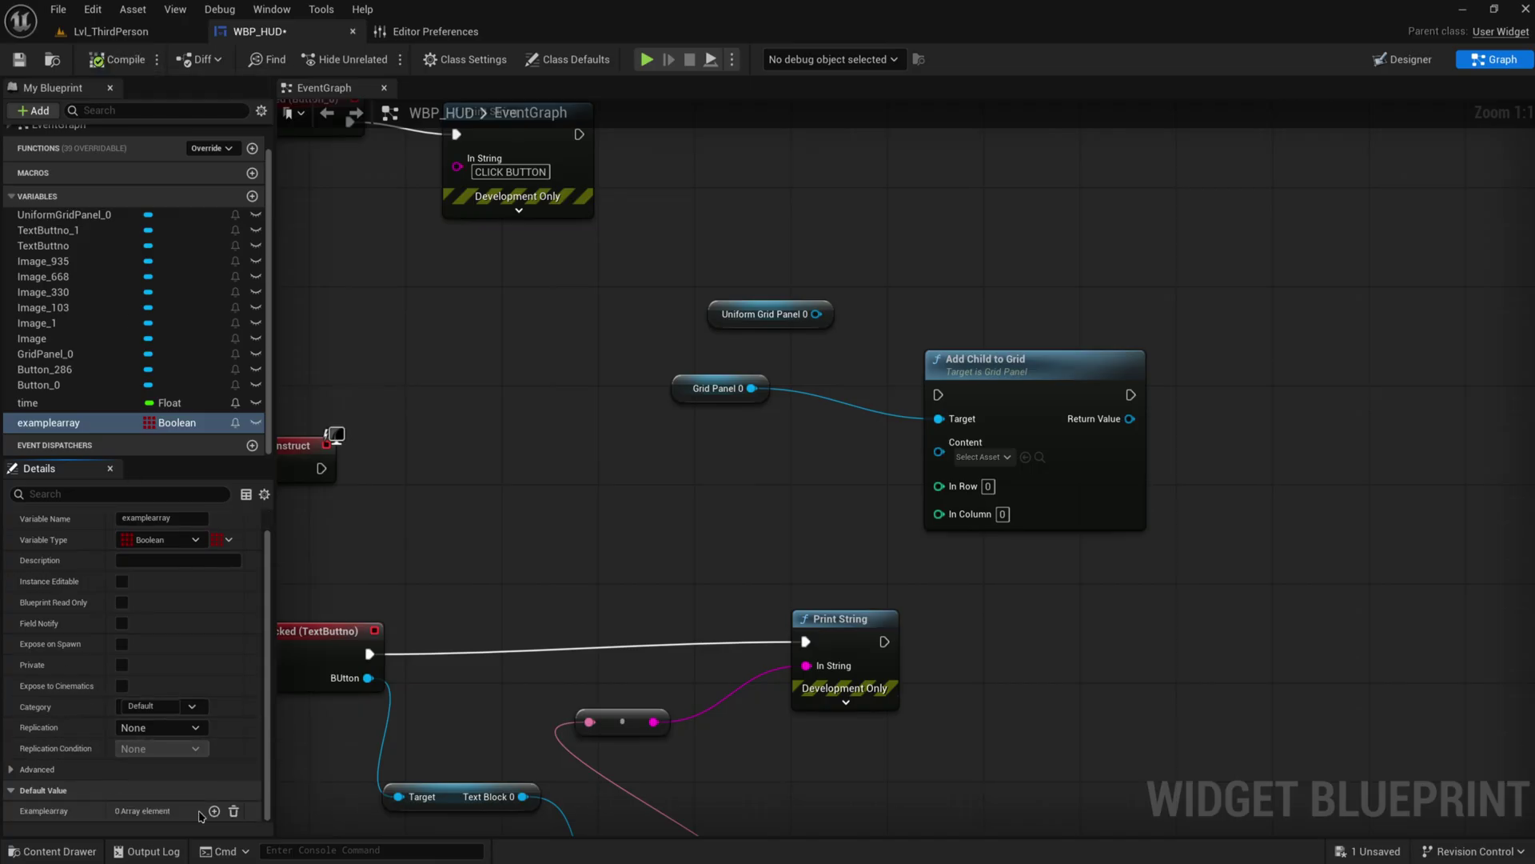
pyautogui.click(214, 813)
pyautogui.tripleClick(214, 813)
pyautogui.tripleClick(214, 812)
pyautogui.doubleClick(214, 813)
pyautogui.tripleClick(214, 811)
pyautogui.tripleClick(214, 811)
pyautogui.click(214, 811)
pyautogui.tripleClick(214, 811)
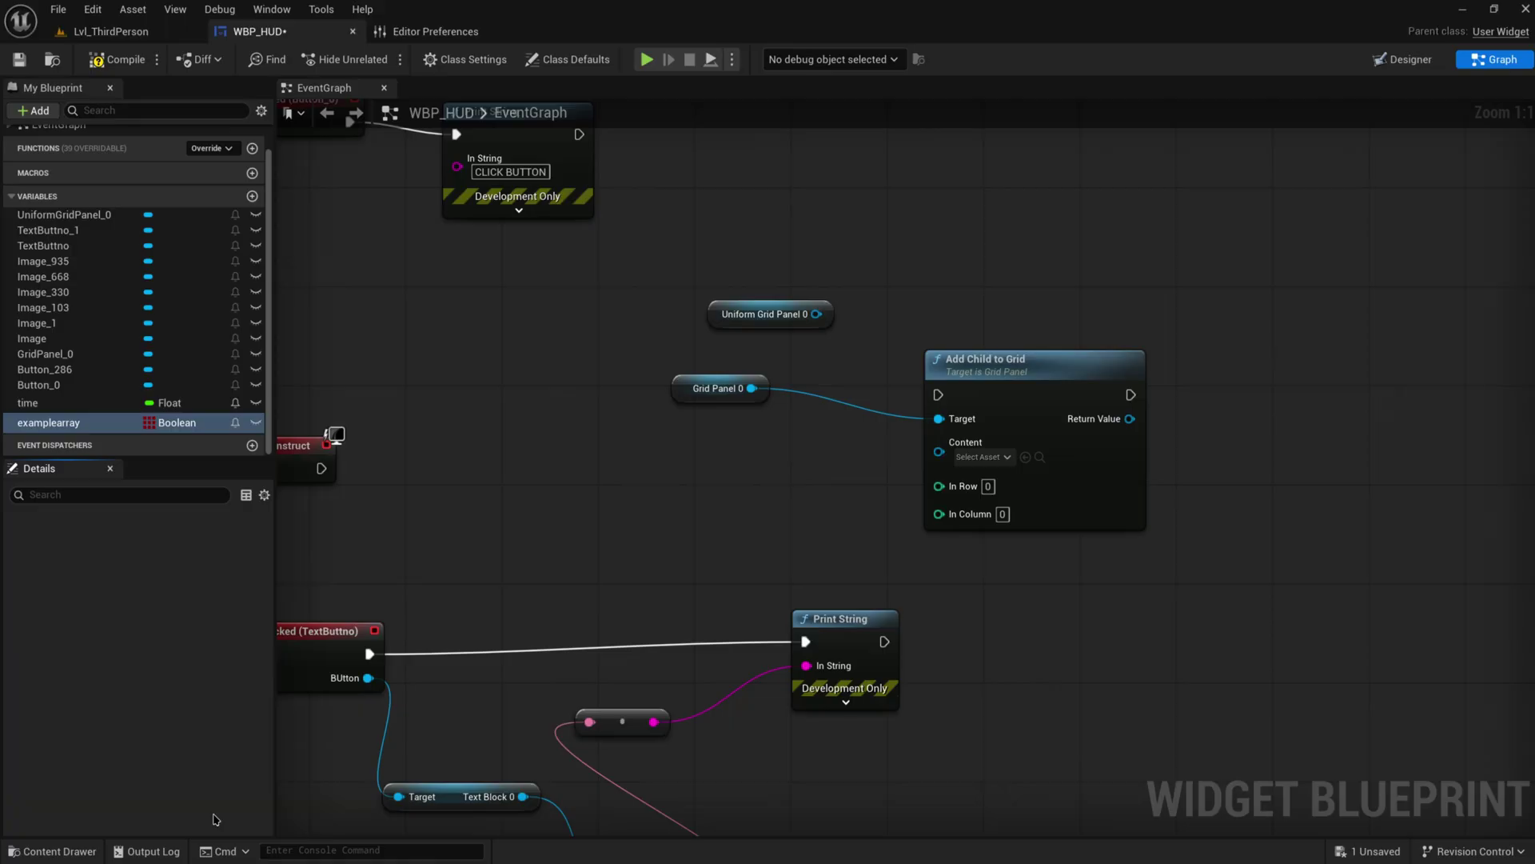
pyautogui.tripleClick(214, 811)
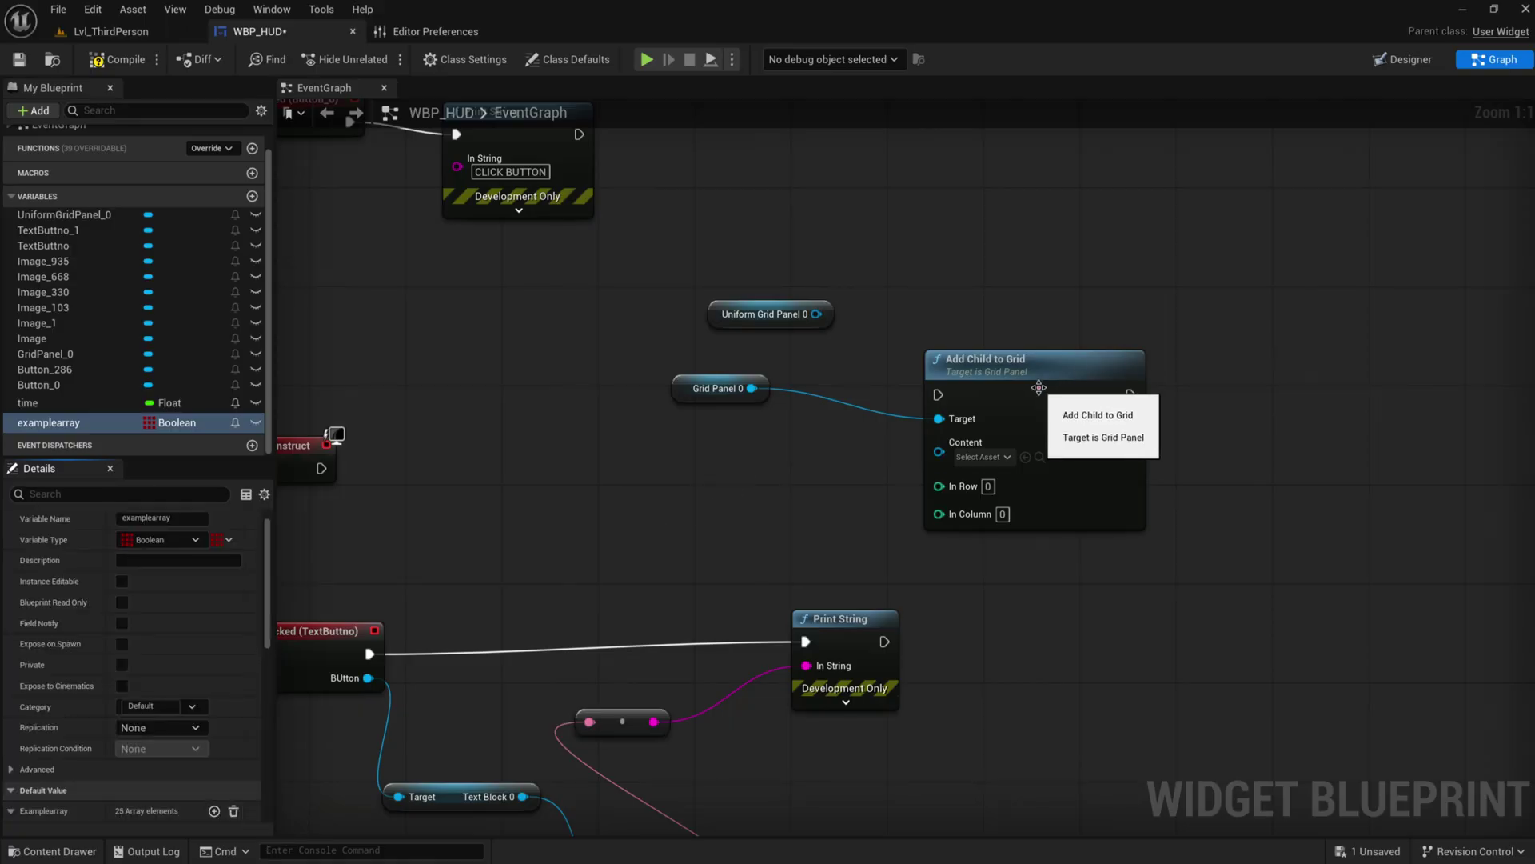
# - Add an Event Pre Construct node before the Add Child to Grid node and connect its execution to that node
pyautogui.moveTo(1037, 386); pyautogui.dragTo(1014, 359)
pyautogui.moveTo(476, 467); pyautogui.dragTo(590, 737, button='right')
pyautogui.moveTo(714, 503); pyautogui.dragTo(631, 863, button='right')
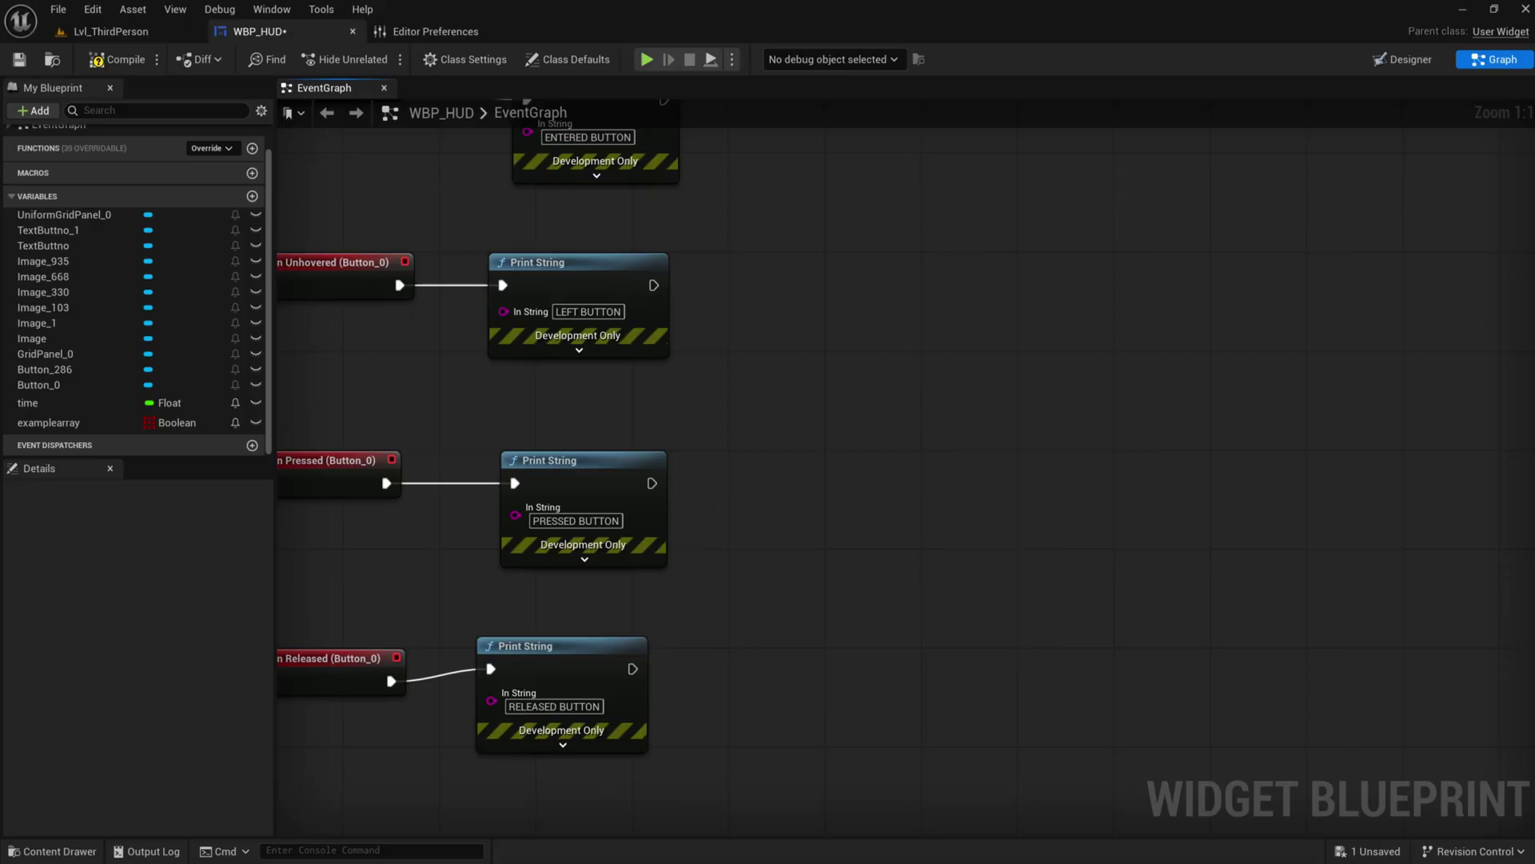
pyautogui.moveTo(808, 353); pyautogui.dragTo(958, 144, button='right')
pyautogui.moveTo(920, 765); pyautogui.dragTo(880, 173, button='right')
pyautogui.moveTo(858, 462); pyautogui.dragTo(783, 413, button='right')
pyautogui.scroll(-2, 780, 412)
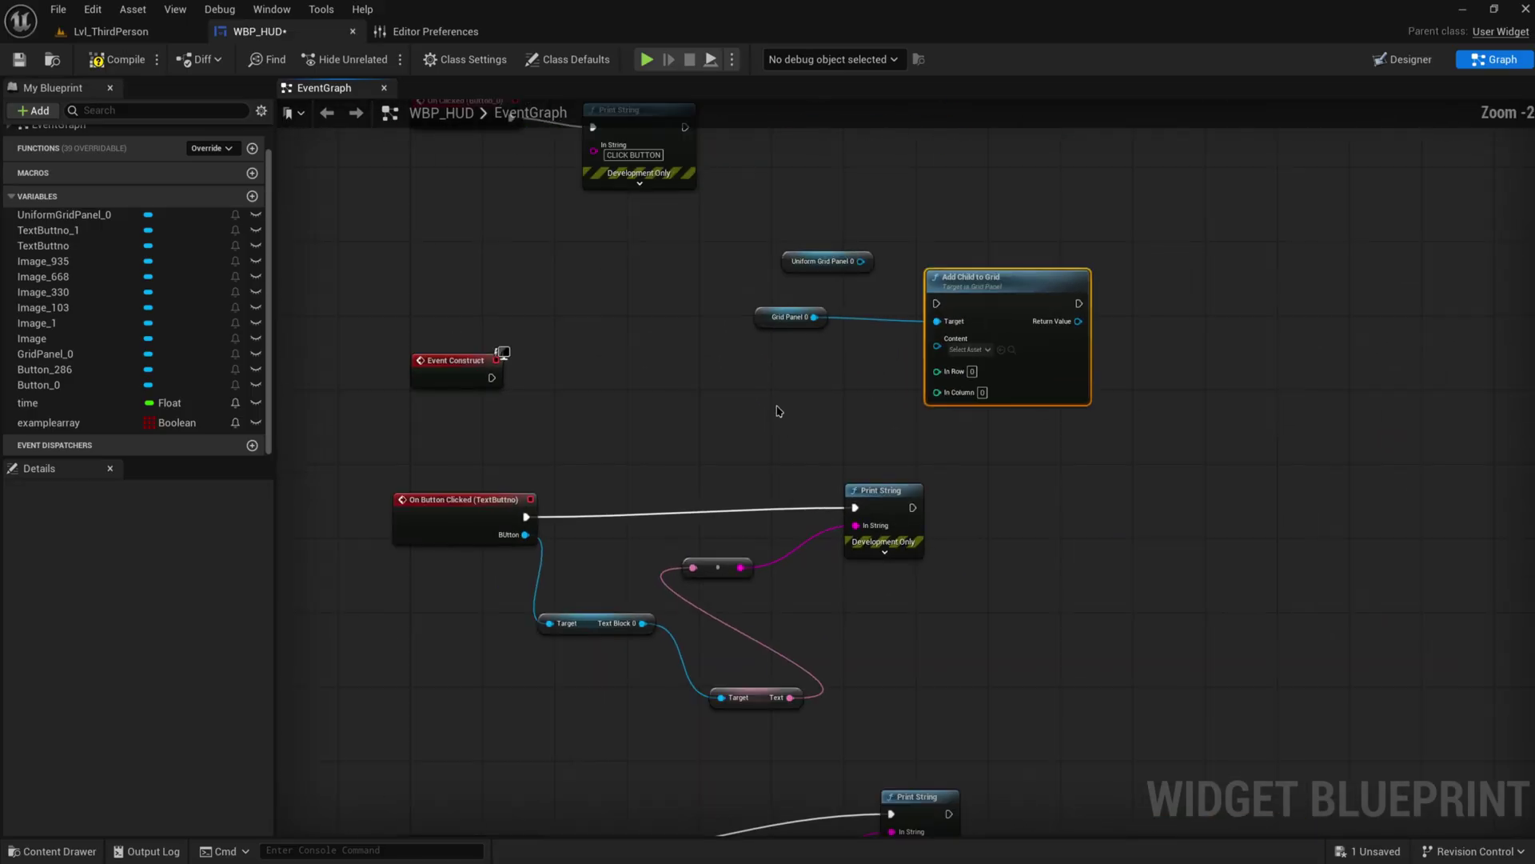
pyautogui.moveTo(698, 317); pyautogui.dragTo(702, 445, button='right')
pyautogui.write('pre con')
pyautogui.moveTo(944, 435); pyautogui.dragTo(533, 411)
pyautogui.press('Return')
# - Place an Examplearray getter and add a Clear Children node targeting Grid Panel 0, executed from Event Pre Construct
pyautogui.click(48, 422)
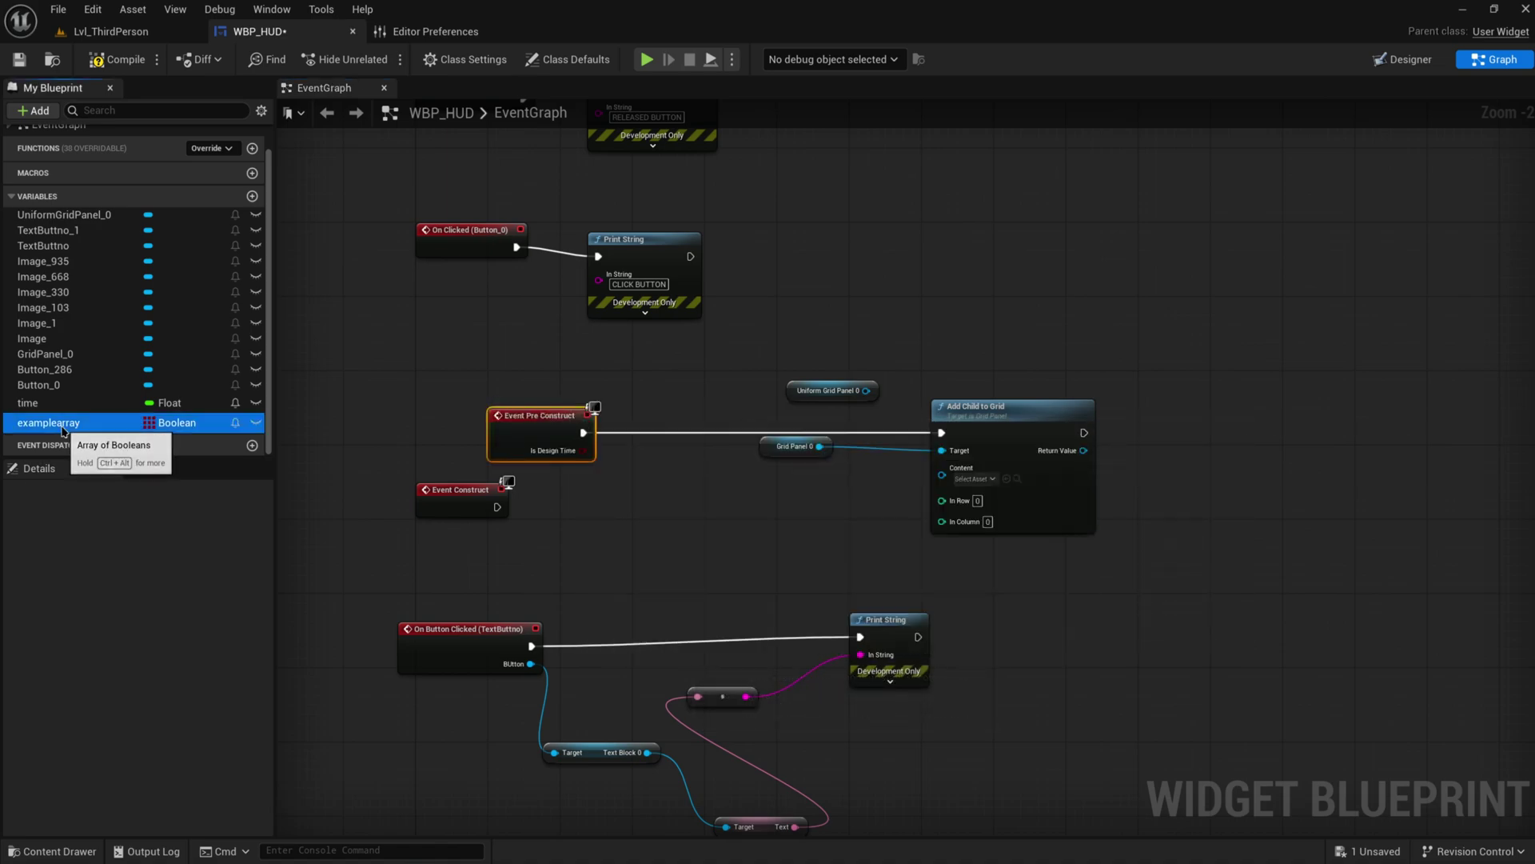
pyautogui.keyDown('ctrl'); pyautogui.moveTo(48, 423); pyautogui.dragTo(612, 377); pyautogui.keyUp('ctrl')
pyautogui.moveTo(791, 446); pyautogui.dragTo(584, 432)
pyautogui.write('clear')
pyautogui.press('Return')
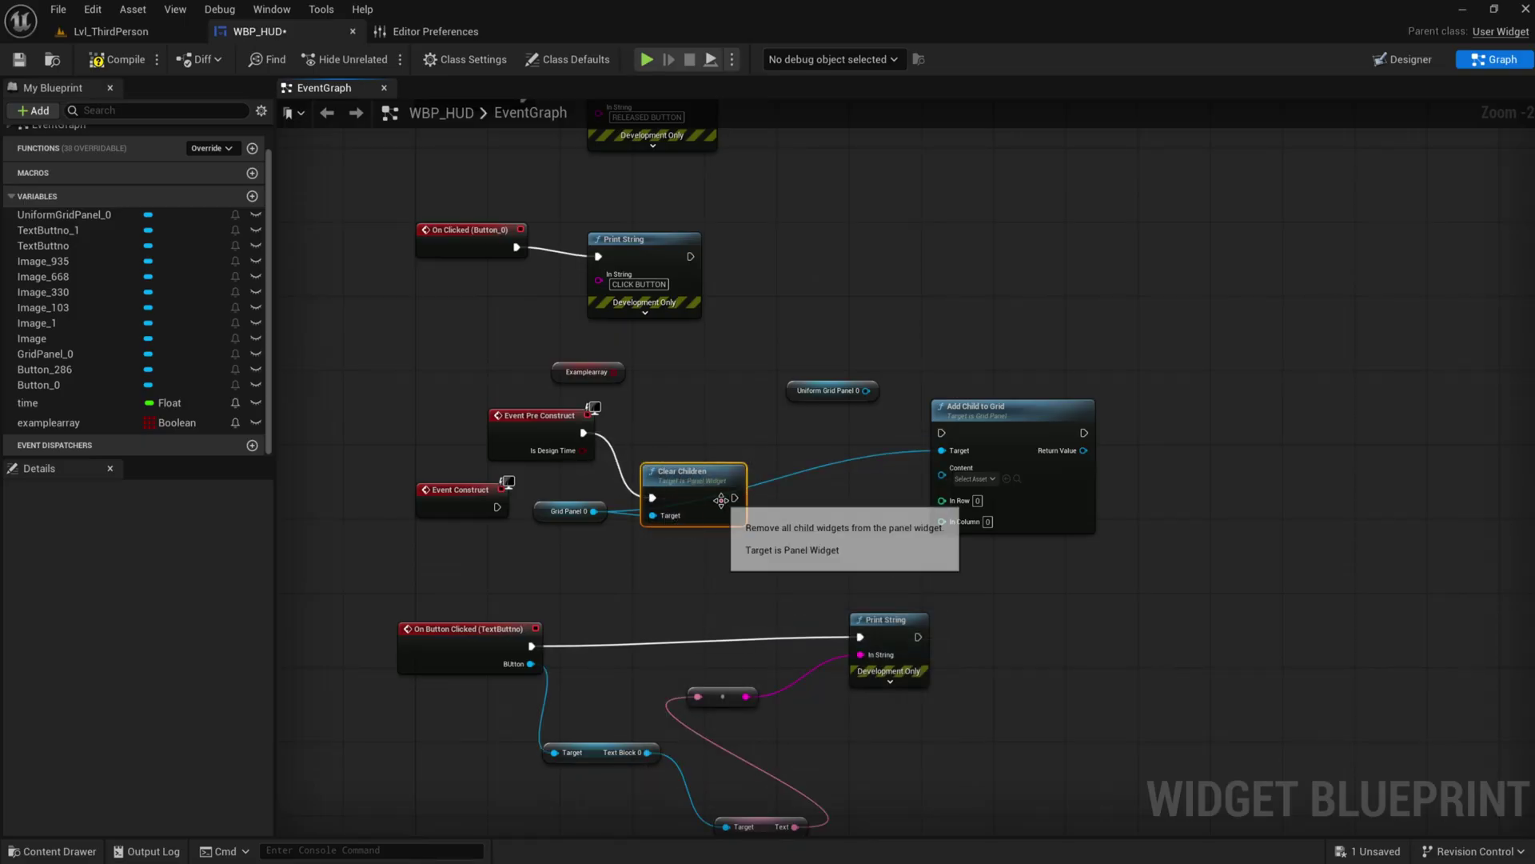
pyautogui.moveTo(685, 496); pyautogui.dragTo(658, 458)
# - Create a For Each Loop from the Examplearray getter, executed after Clear Children
pyautogui.moveTo(607, 375); pyautogui.dragTo(702, 399)
pyautogui.write('for each')
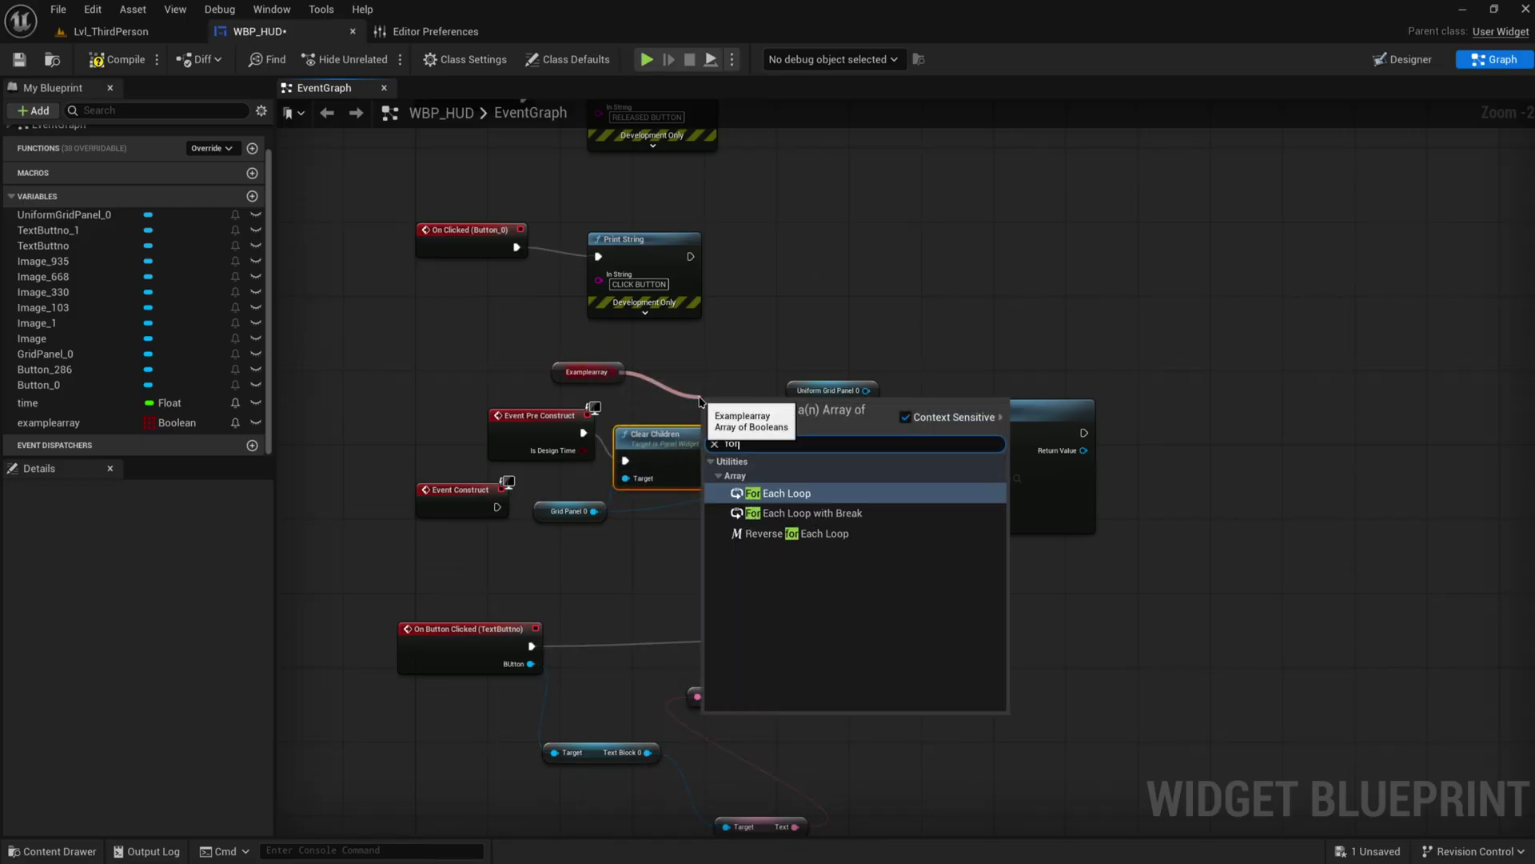
pyautogui.press('Return')
pyautogui.scroll(2, 702, 399)
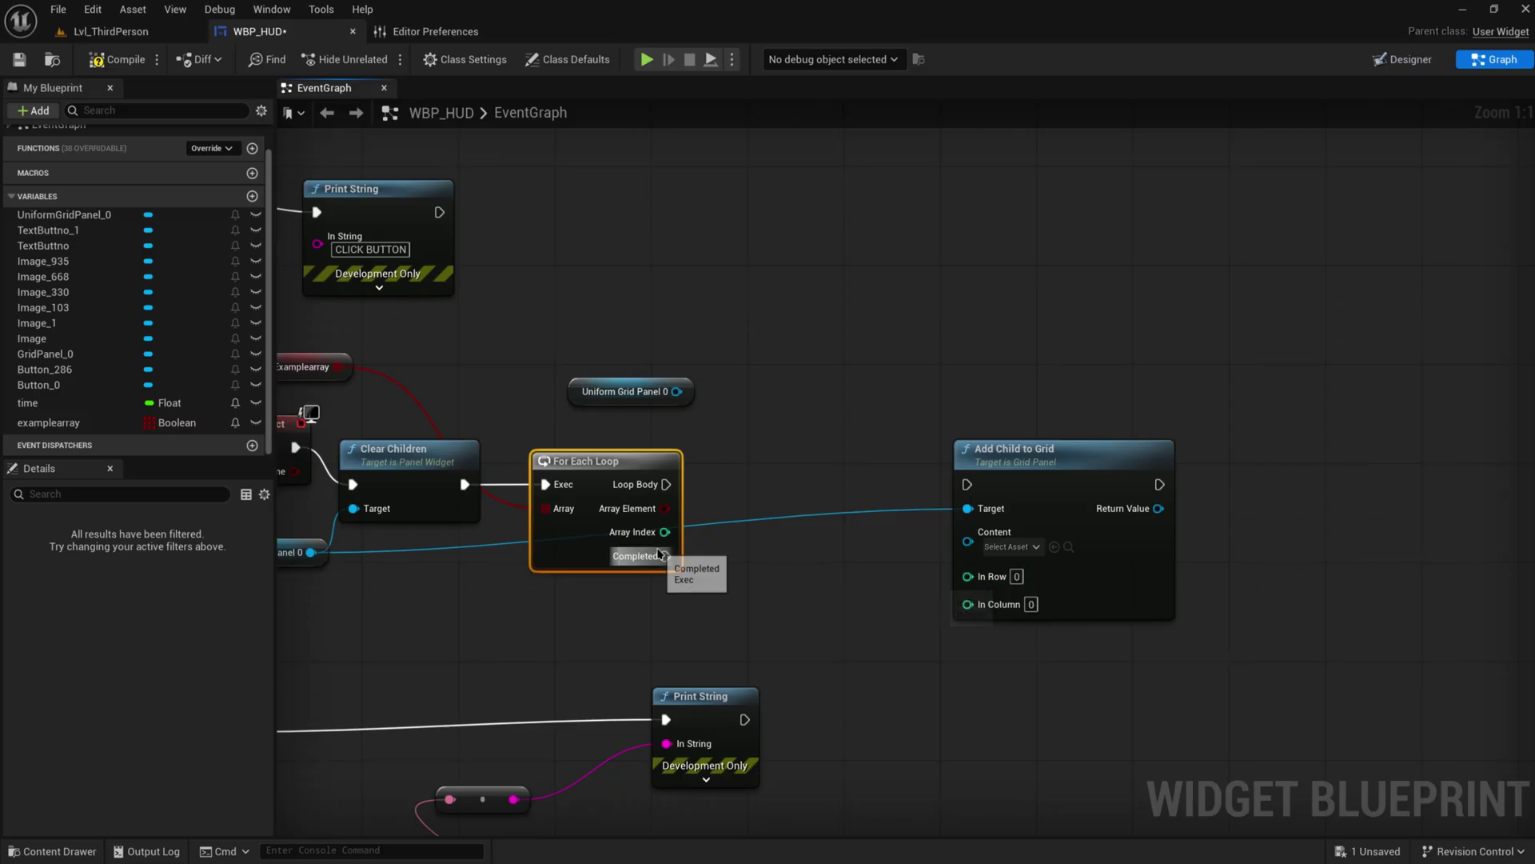
# - Feed the loop's Array Index through an integer % node with divisor 5 into In Column of Add Child to Grid
pyautogui.moveTo(665, 531); pyautogui.dragTo(758, 590)
pyautogui.write('%')
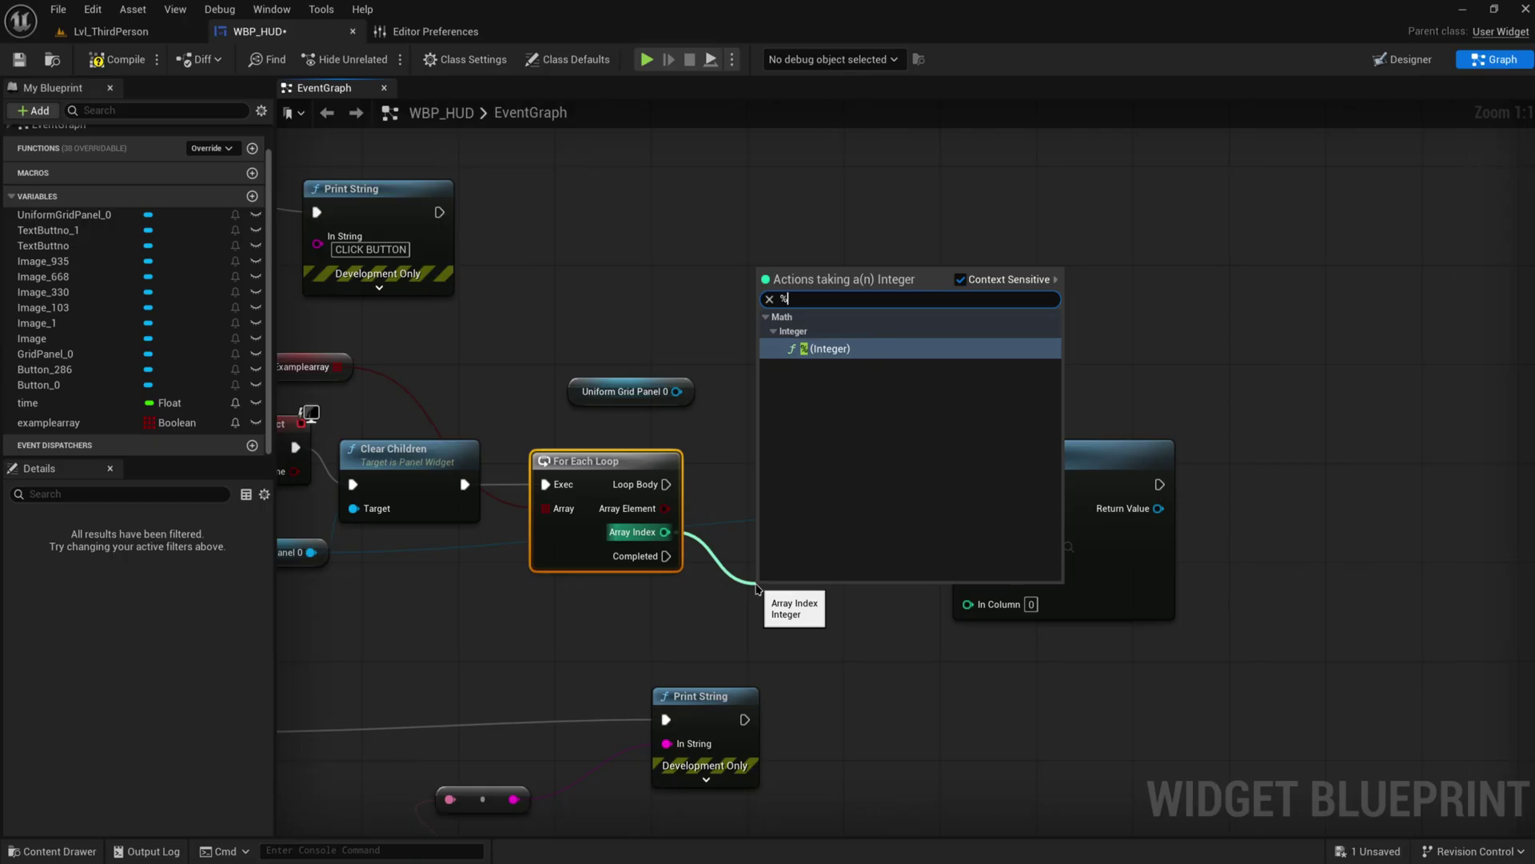
pyautogui.press('Return')
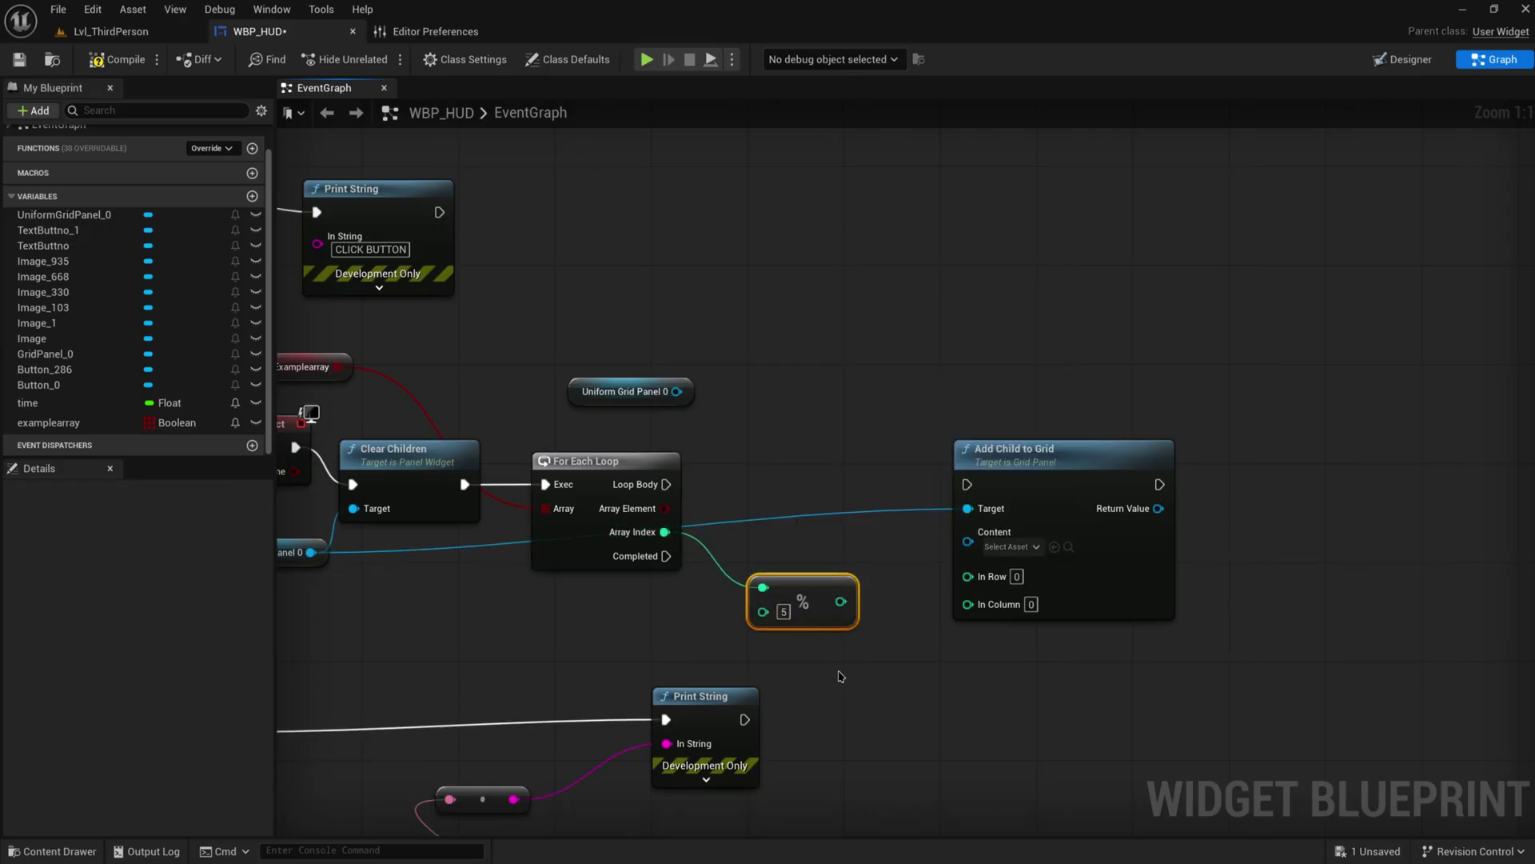
pyautogui.moveTo(840, 602); pyautogui.dragTo(805, 626)
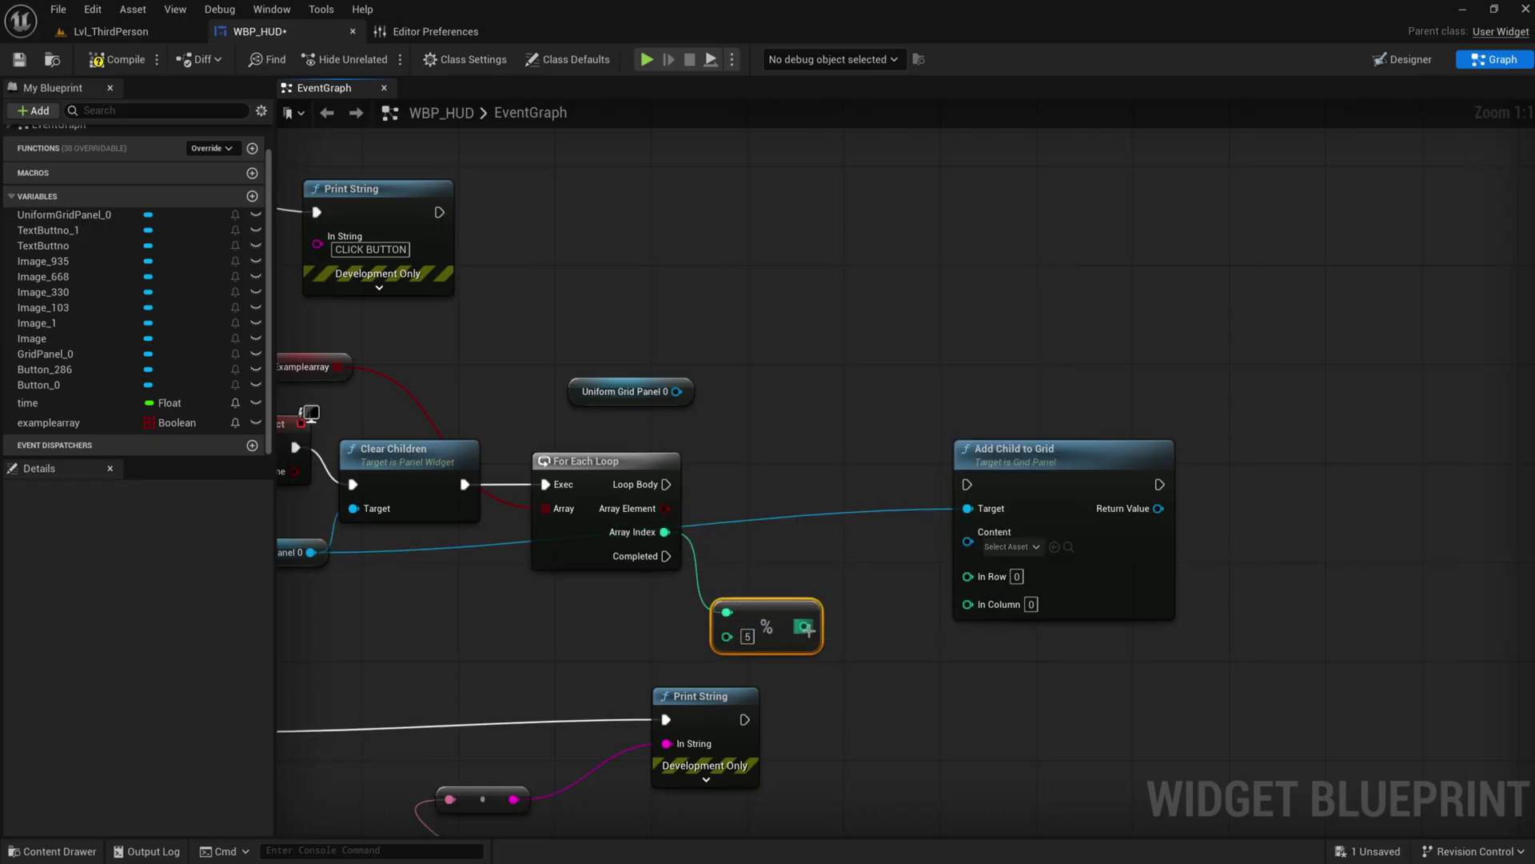
pyautogui.moveTo(804, 626); pyautogui.dragTo(683, 588, button='right')
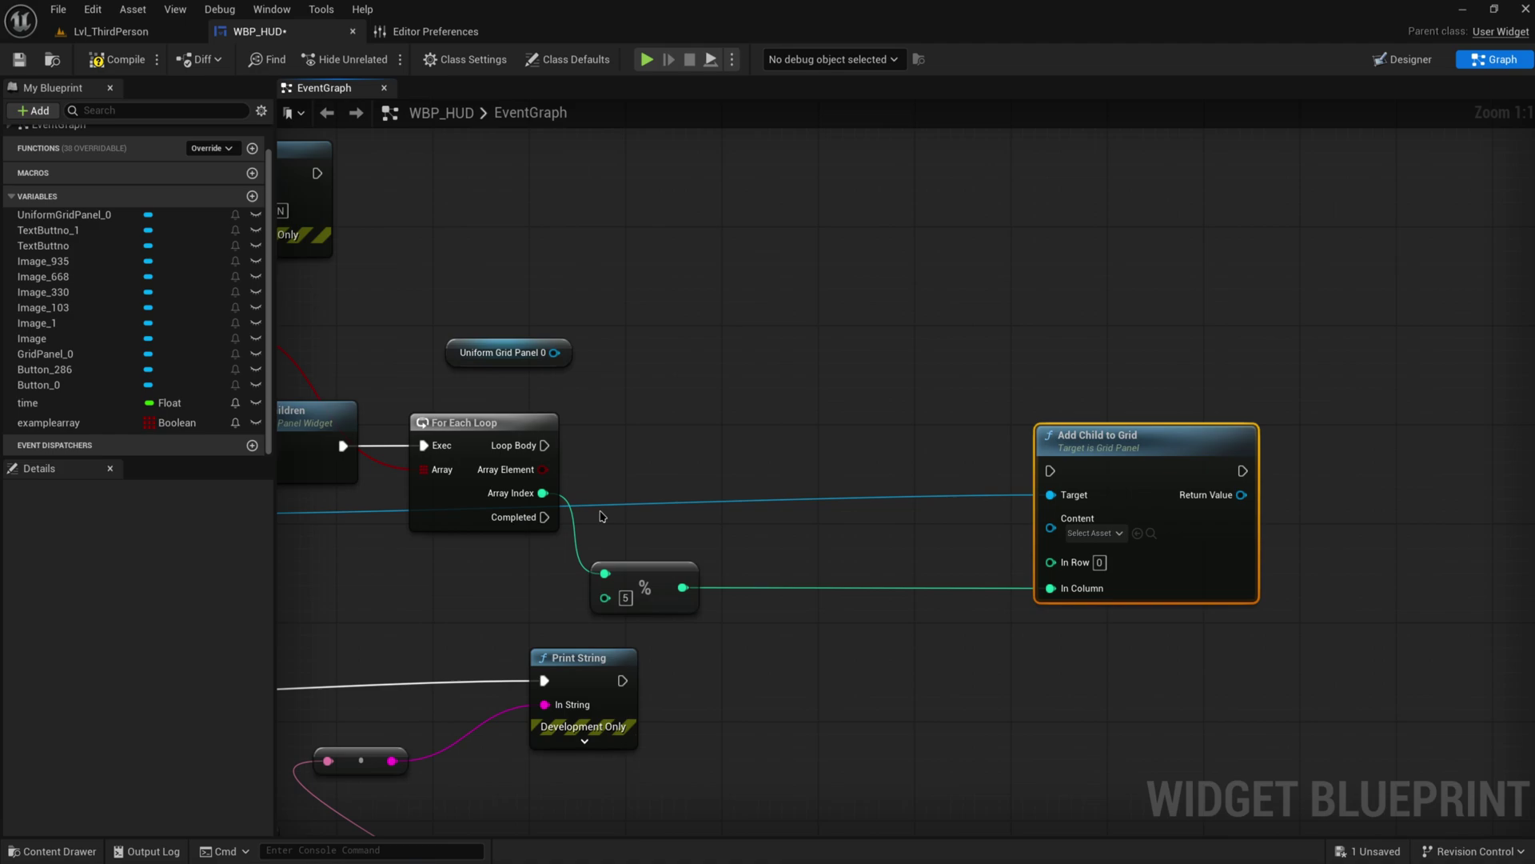
# - Divide the loop's Array Index by 5 and connect the result to In Row of Add Child to Grid
pyautogui.moveTo(543, 493); pyautogui.dragTo(705, 509)
pyautogui.write('?')
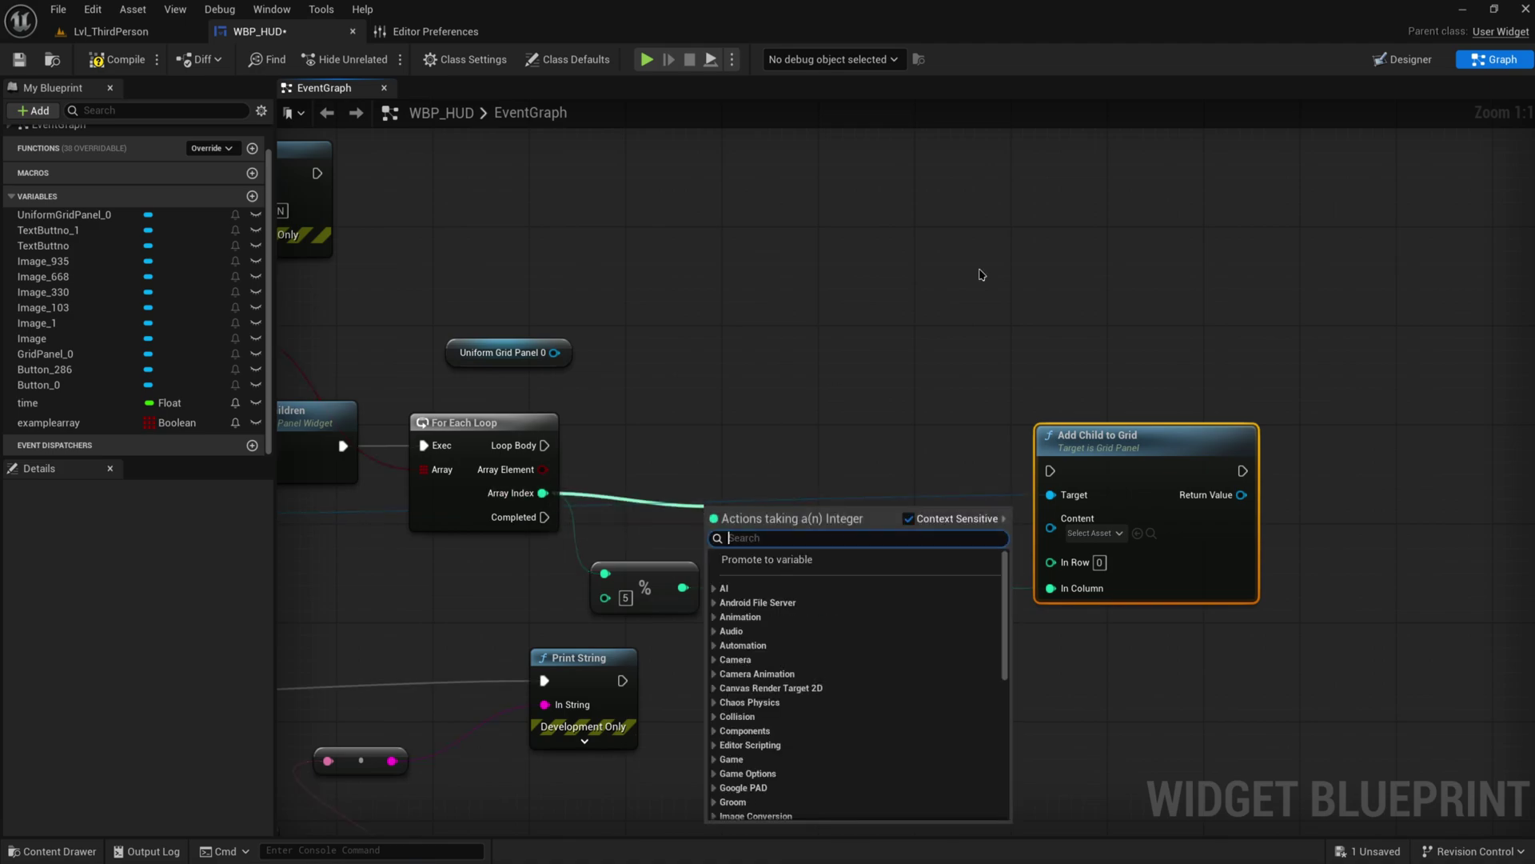
pyautogui.press('Return')
pyautogui.moveTo(791, 515); pyautogui.dragTo(1050, 561)
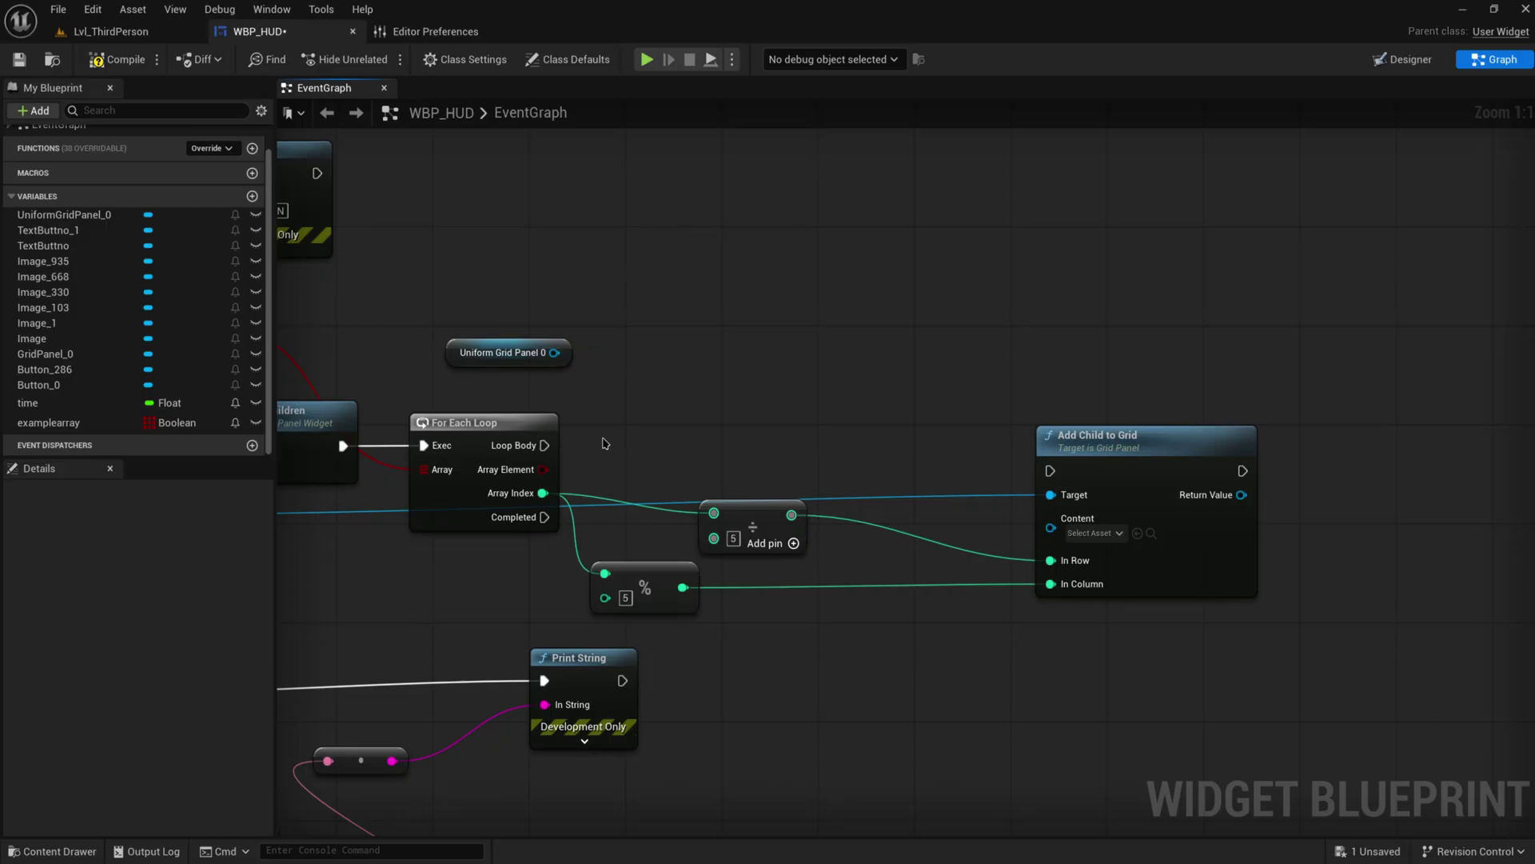
# - Add a Construct Object from Class node on the Loop Body and set its class to Text
pyautogui.moveTo(545, 445); pyautogui.dragTo(700, 448)
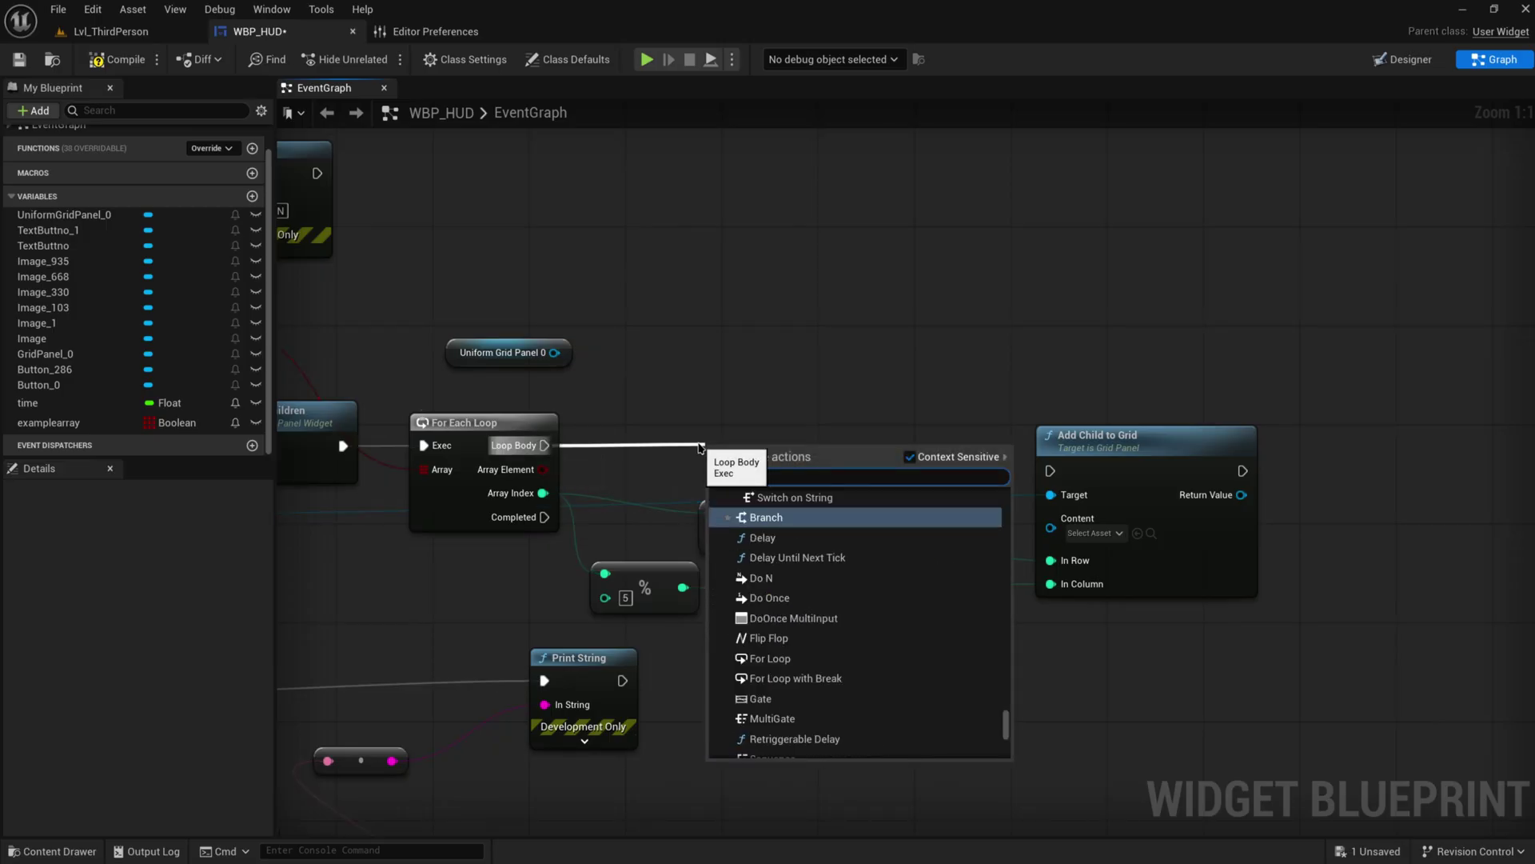
pyautogui.press('BackSpace')
pyautogui.write('struc')
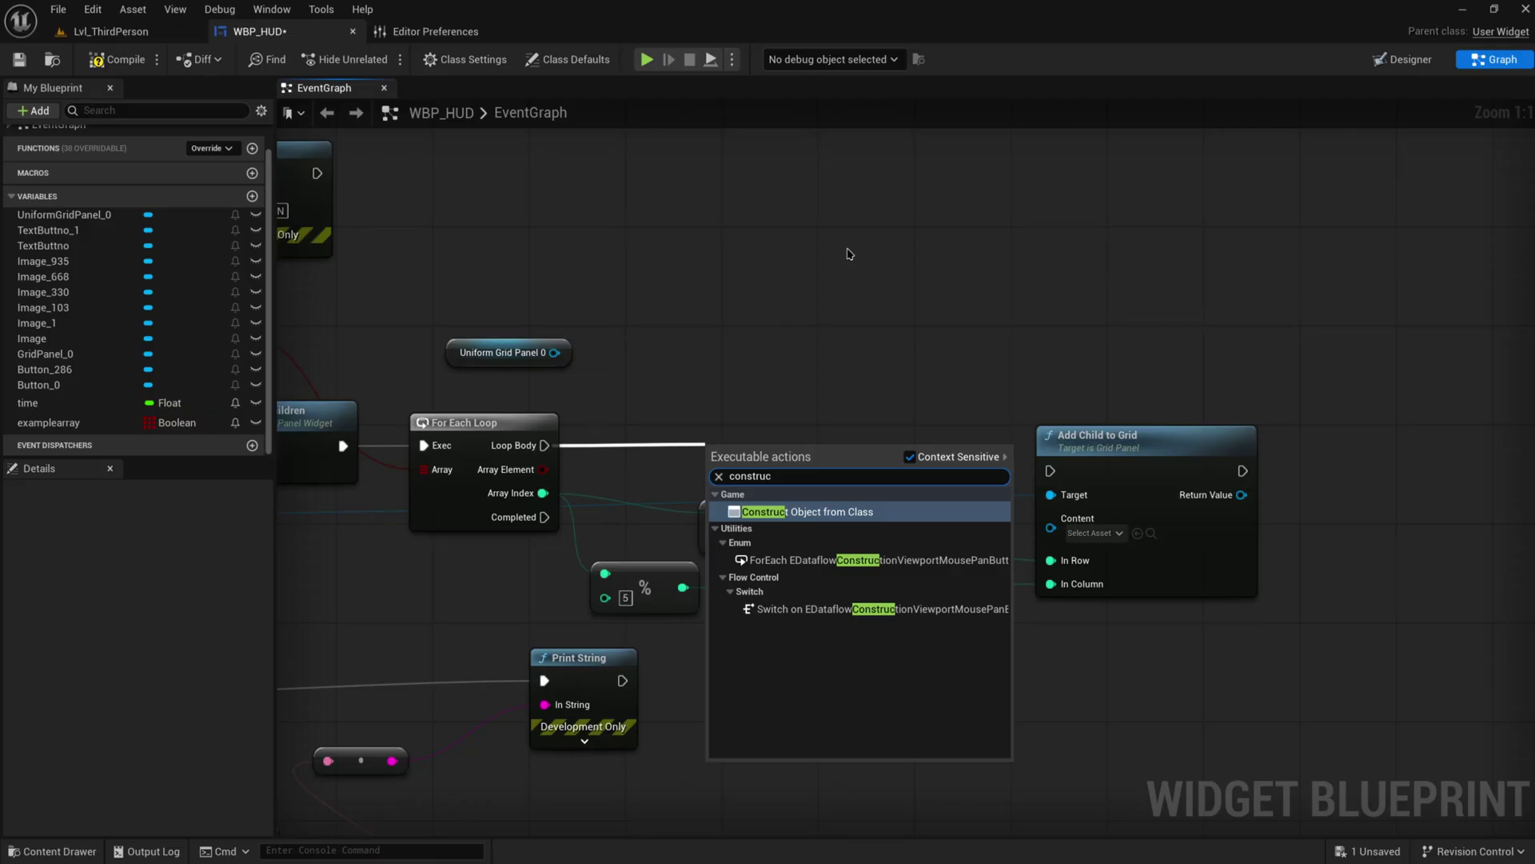
pyautogui.press('Return')
pyautogui.moveTo(804, 443); pyautogui.dragTo(779, 358)
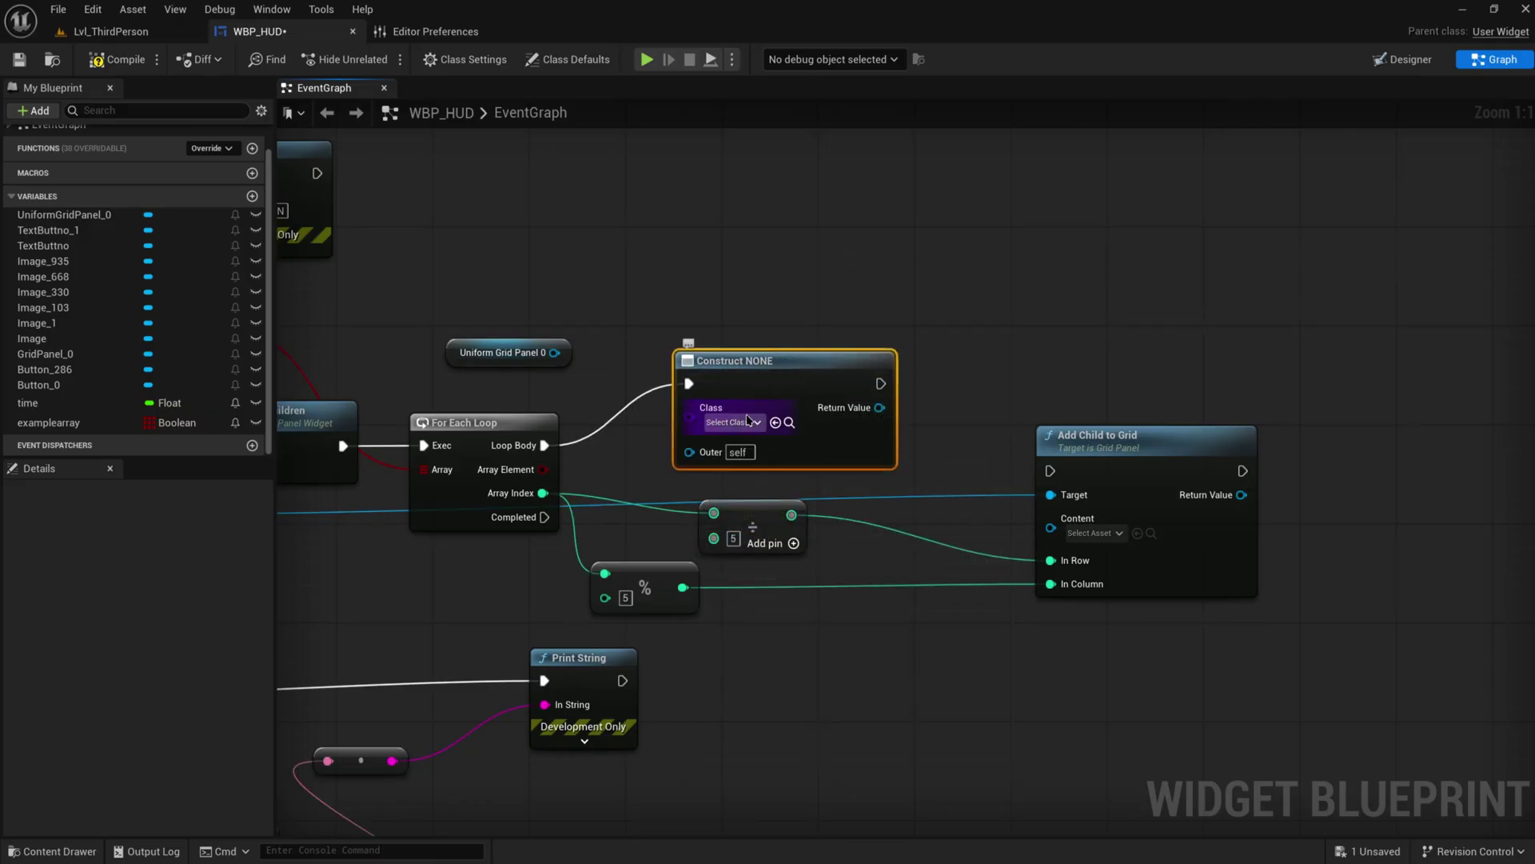
pyautogui.click(747, 421)
pyautogui.write('text')
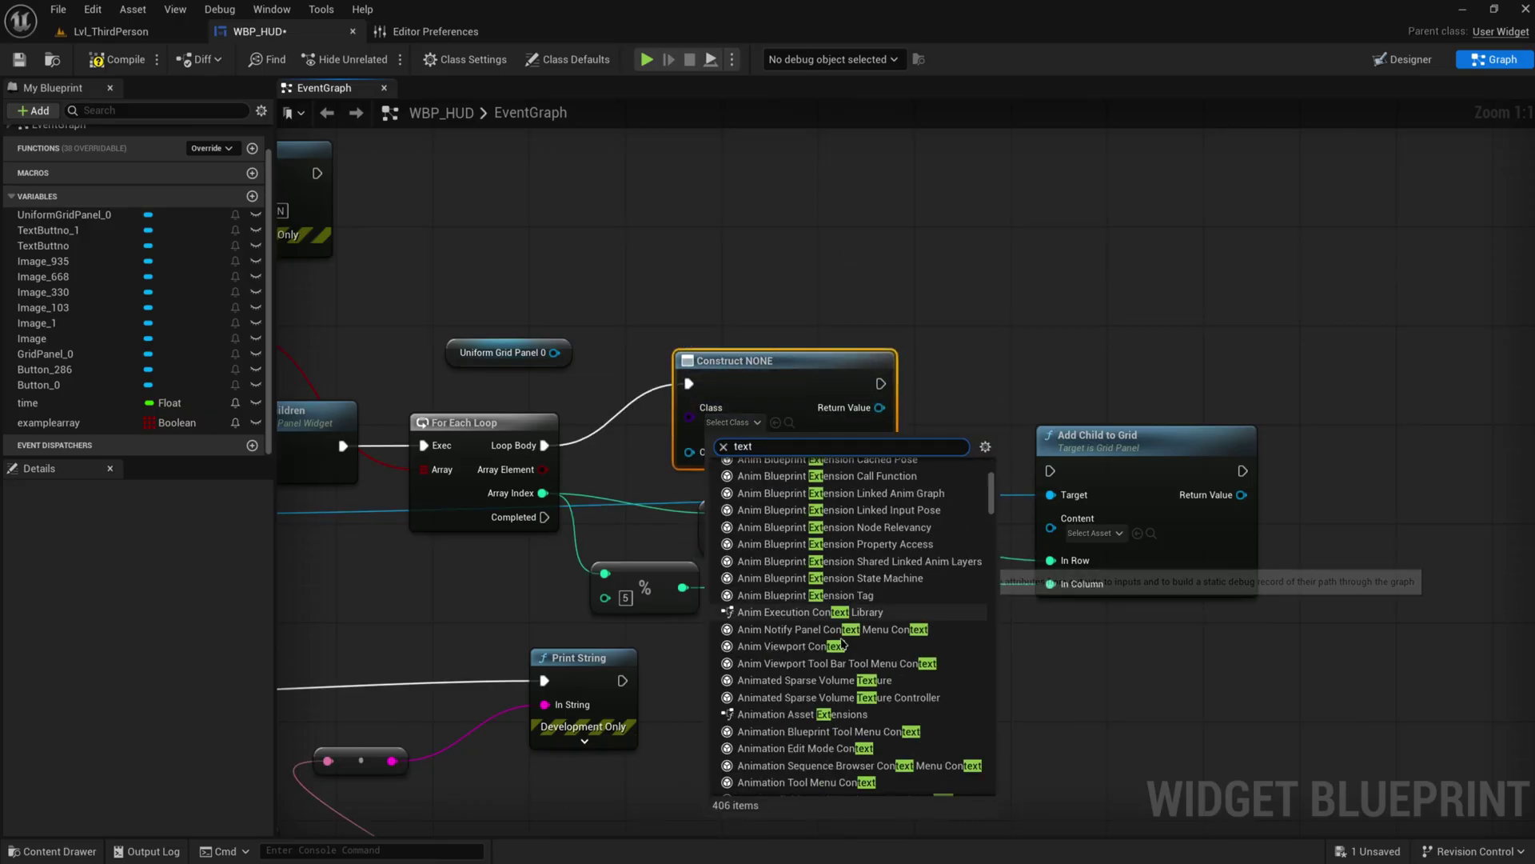
pyautogui.scroll(-10, 842, 644)
pyautogui.moveTo(994, 525); pyautogui.dragTo(994, 666)
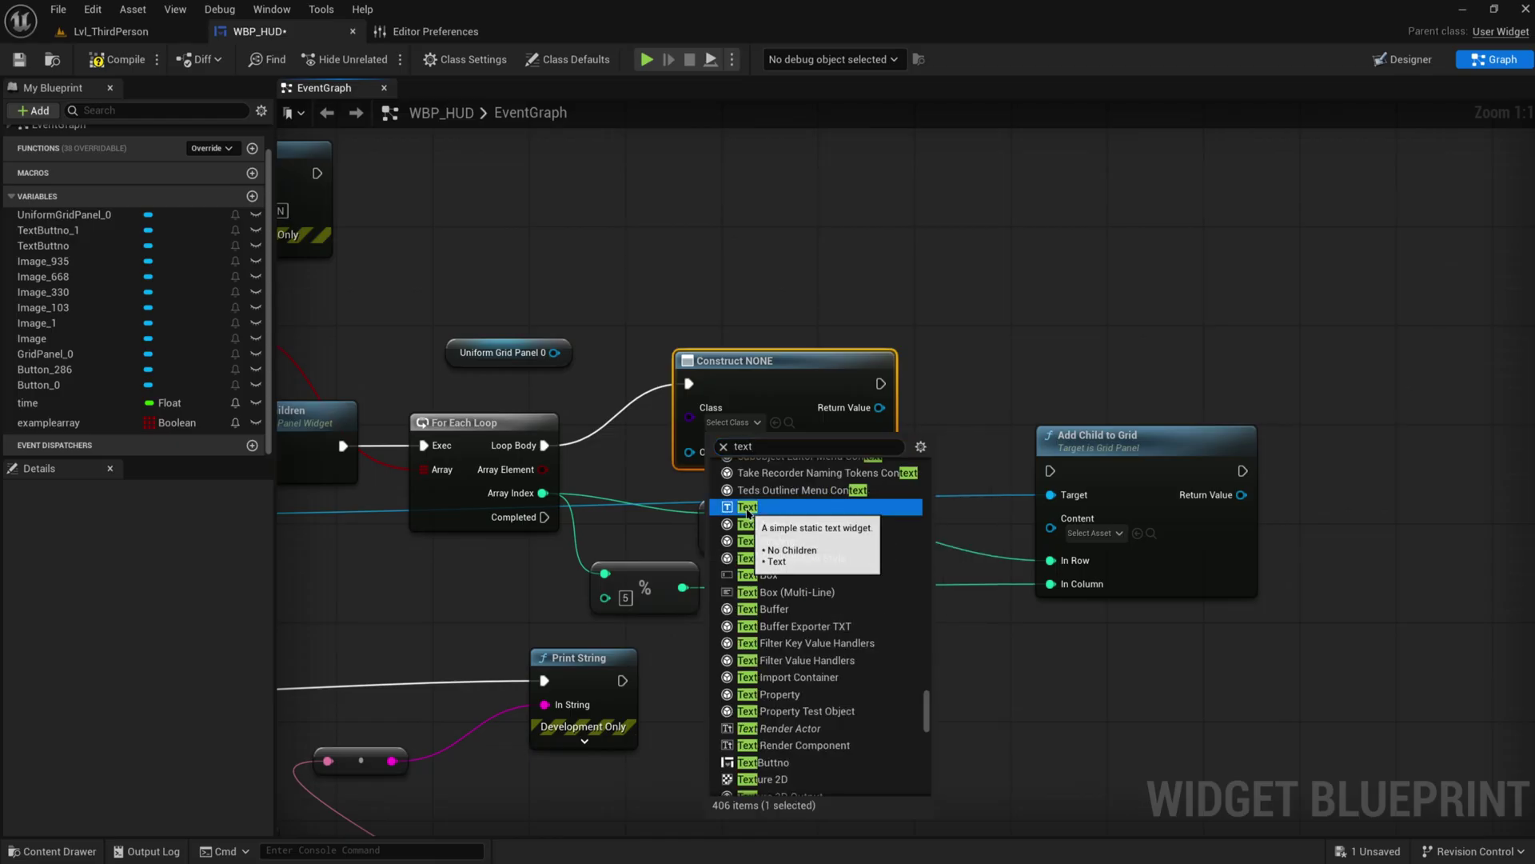
pyautogui.click(750, 509)
# - Add a SetText (Text) node for the constructed Text and feed the loop's Array Index into In Text
pyautogui.moveTo(1007, 374); pyautogui.dragTo(803, 368, button='right')
pyautogui.moveTo(910, 440); pyautogui.dragTo(1097, 462)
pyautogui.moveTo(621, 415); pyautogui.dragTo(676, 413)
pyautogui.write('set text')
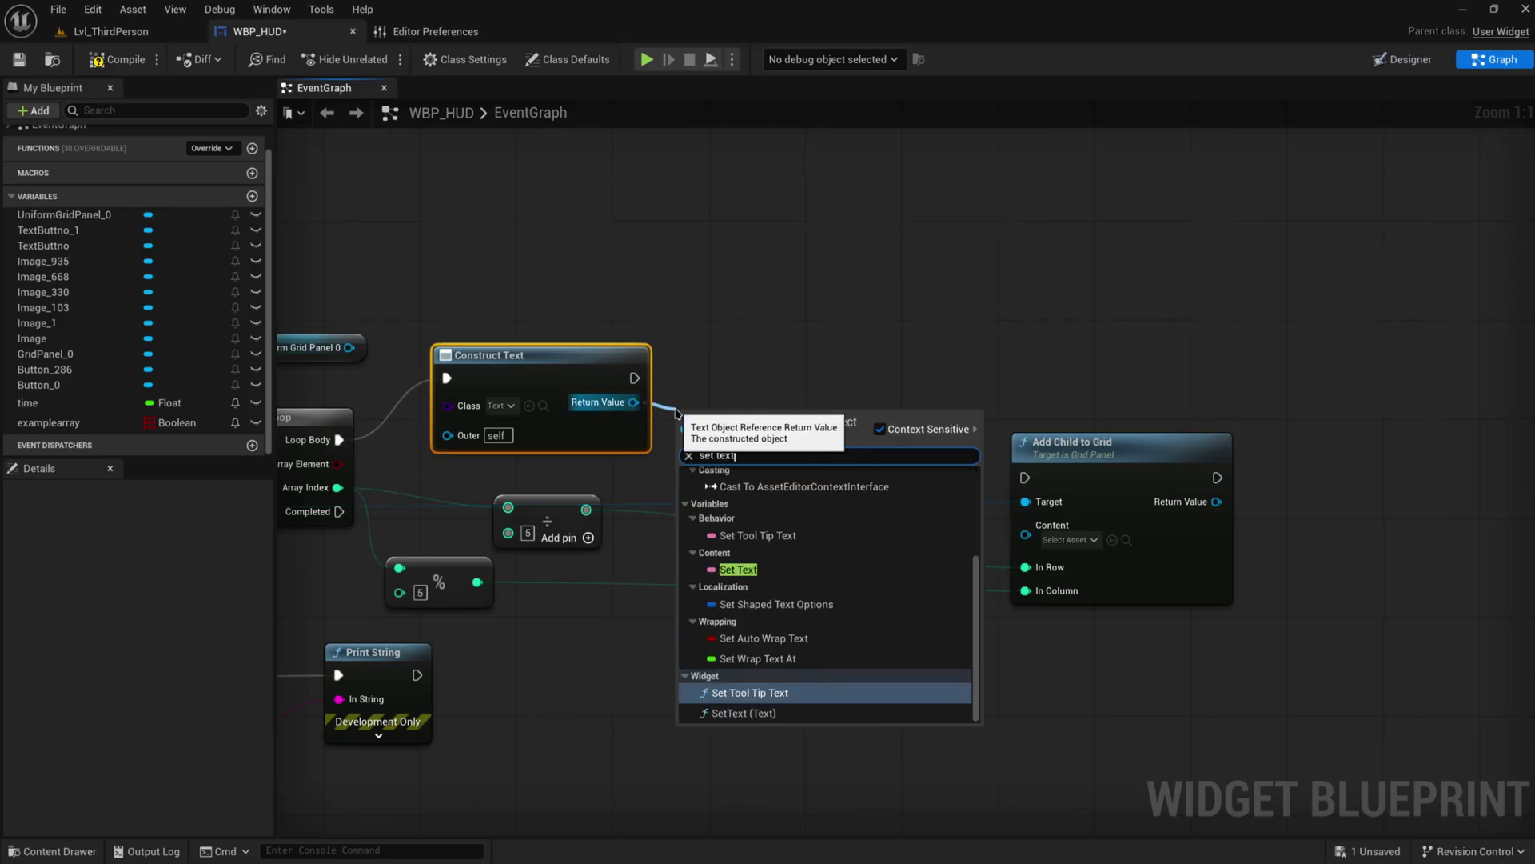
pyautogui.click(774, 714)
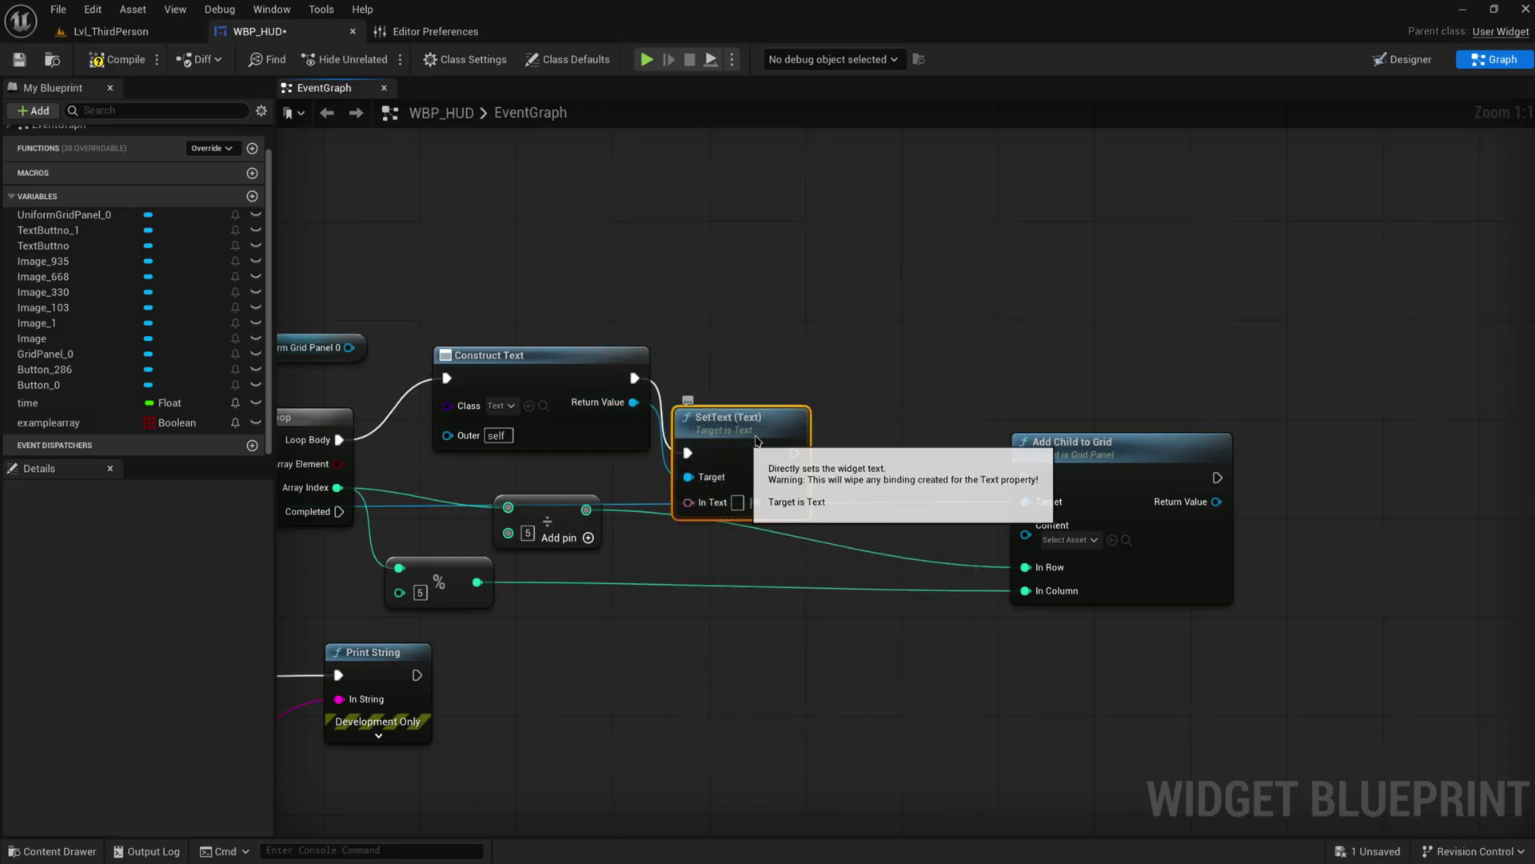
pyautogui.moveTo(744, 435); pyautogui.dragTo(801, 396)
pyautogui.moveTo(337, 488); pyautogui.dragTo(740, 469)
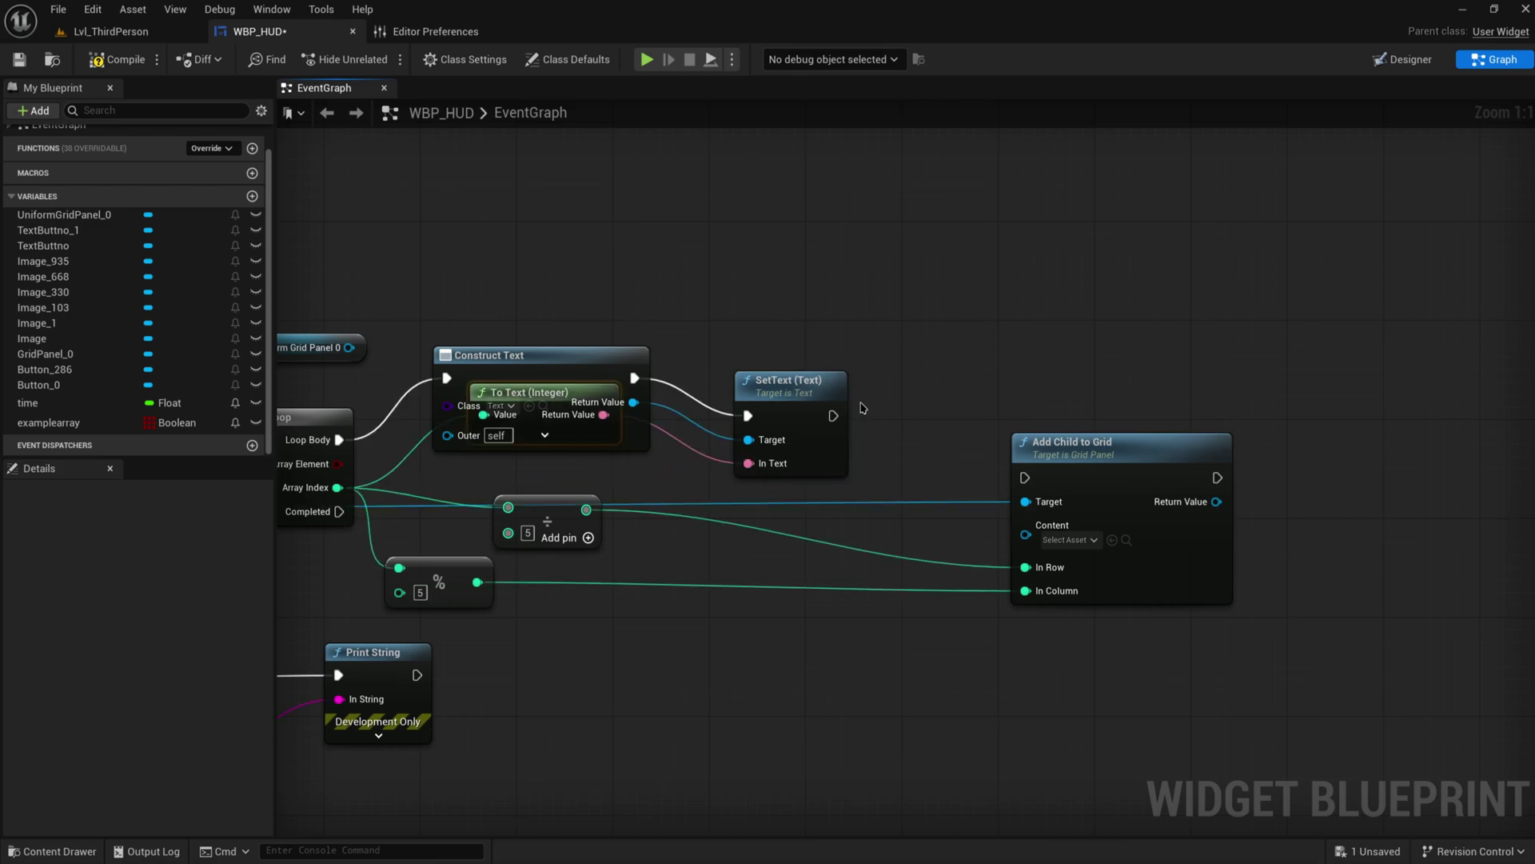
# - Connect SetText to Add Child to Grid, pass the constructed Text as Content, and spread the nodes apart
pyautogui.moveTo(592, 369); pyautogui.dragTo(1044, 537)
pyautogui.scroll(-2, 567, 519)
pyautogui.moveTo(567, 518); pyautogui.dragTo(870, 447, button='right')
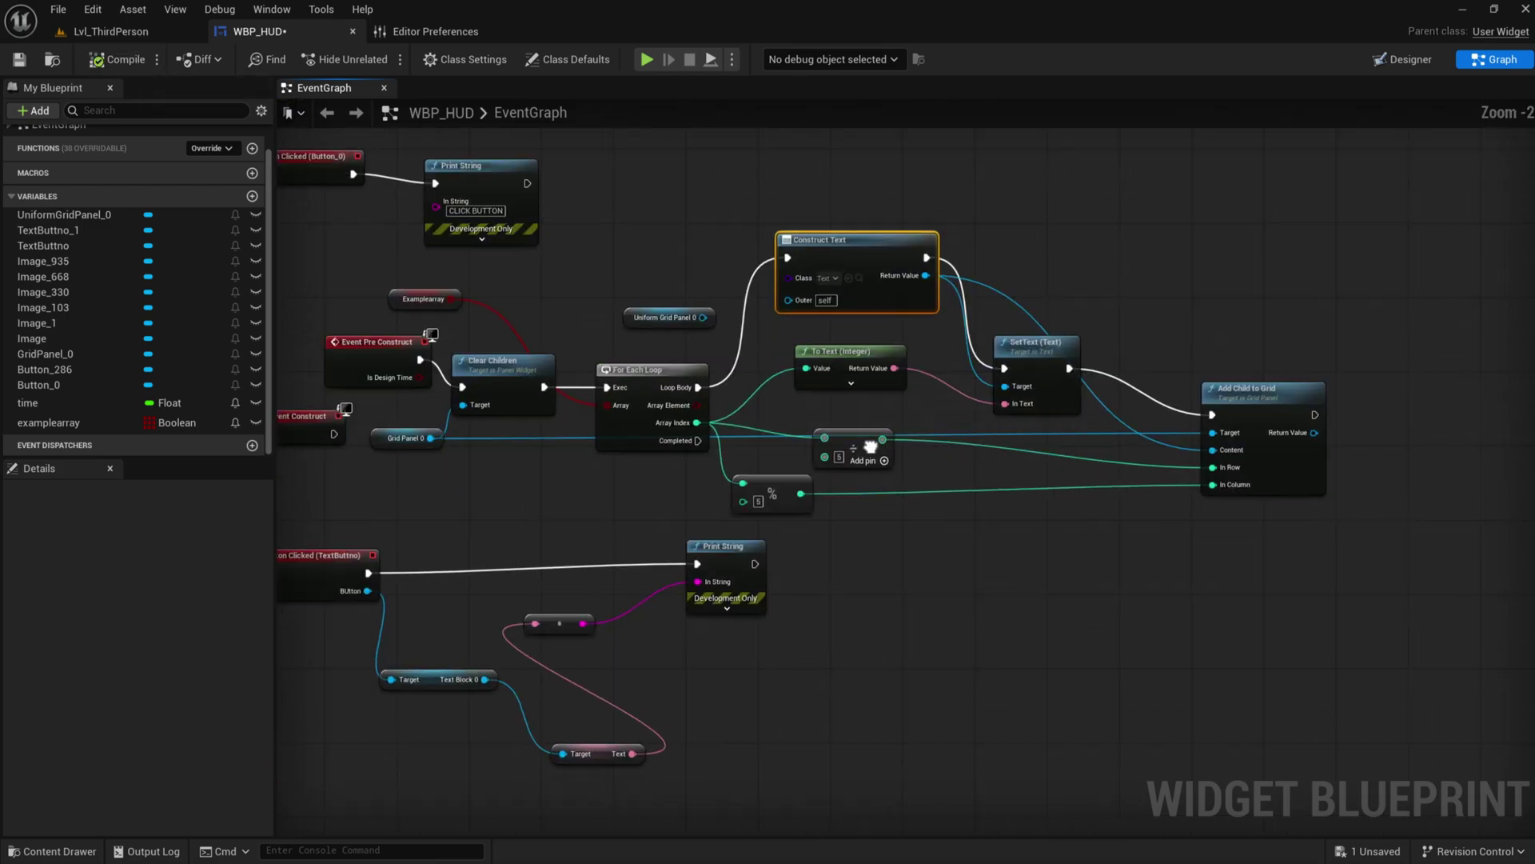
# - Review the node chain from the Examplearray getter to Add Child to Grid, and check the Grid Panel in the designer
pyautogui.click(459, 280)
pyautogui.click(437, 291)
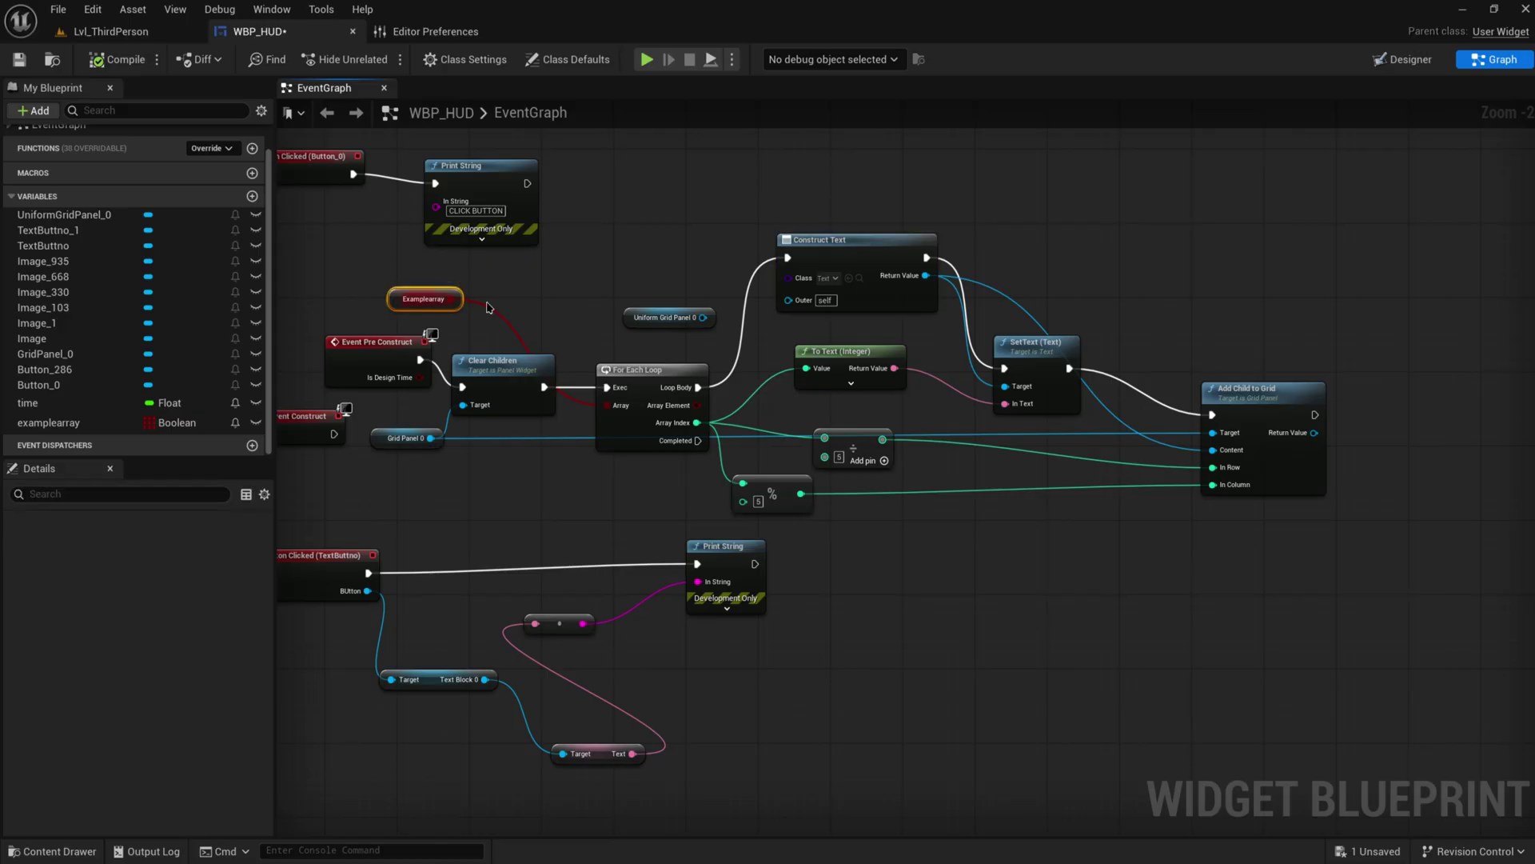
pyautogui.moveTo(1109, 428); pyautogui.dragTo(877, 459, button='right')
pyautogui.moveTo(905, 559); pyautogui.dragTo(1104, 397)
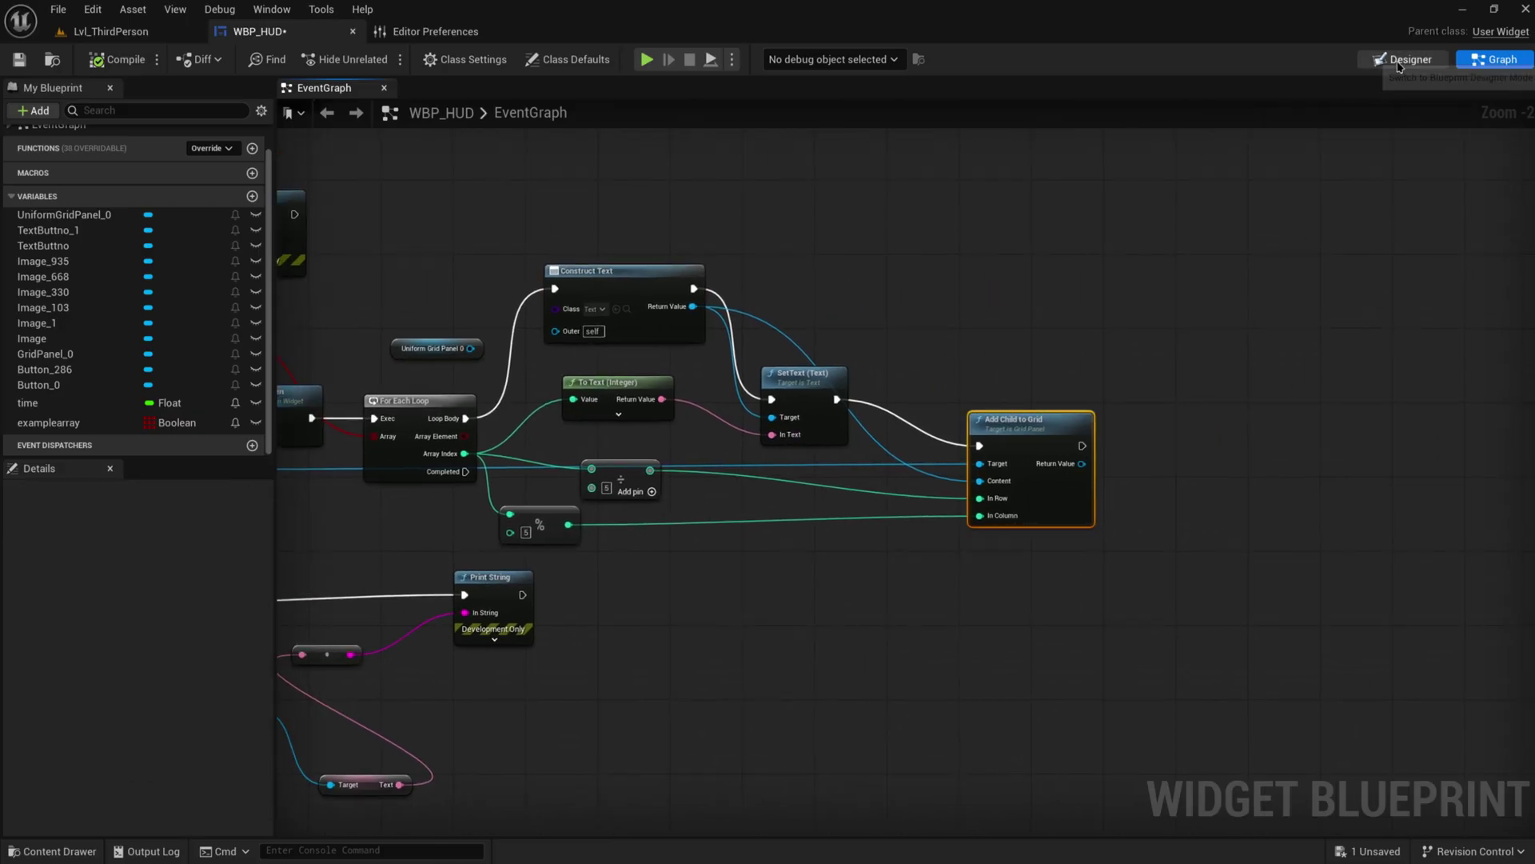
pyautogui.click(1403, 60)
pyautogui.scroll(4, 675, 331)
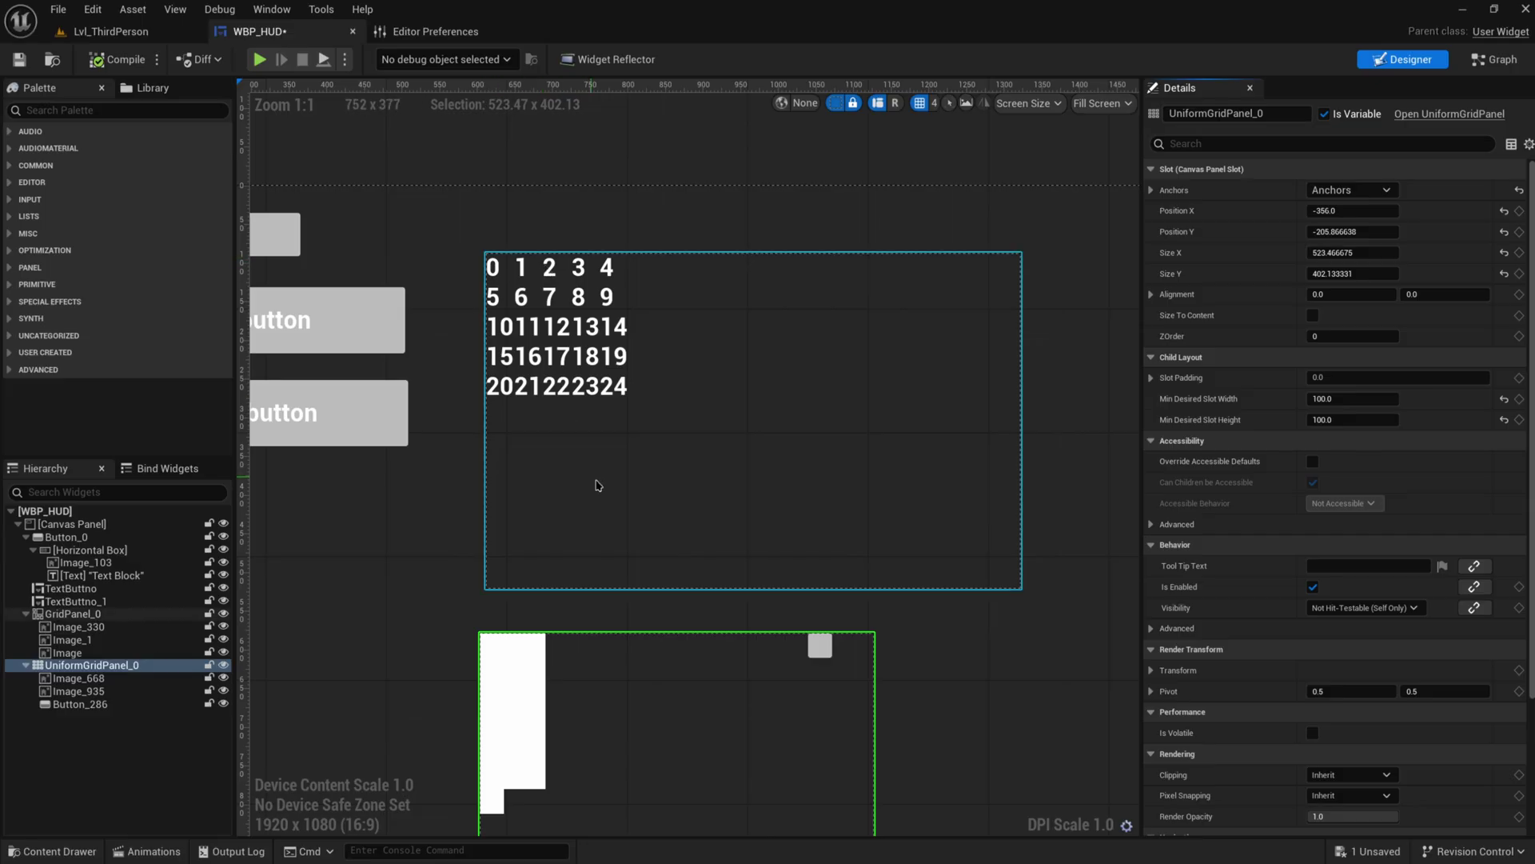
# - Return to the event graph and add a Set Padding node for the grid slot returned by Add Child to Grid
pyautogui.click(1496, 61)
pyautogui.moveTo(903, 494); pyautogui.dragTo(992, 499)
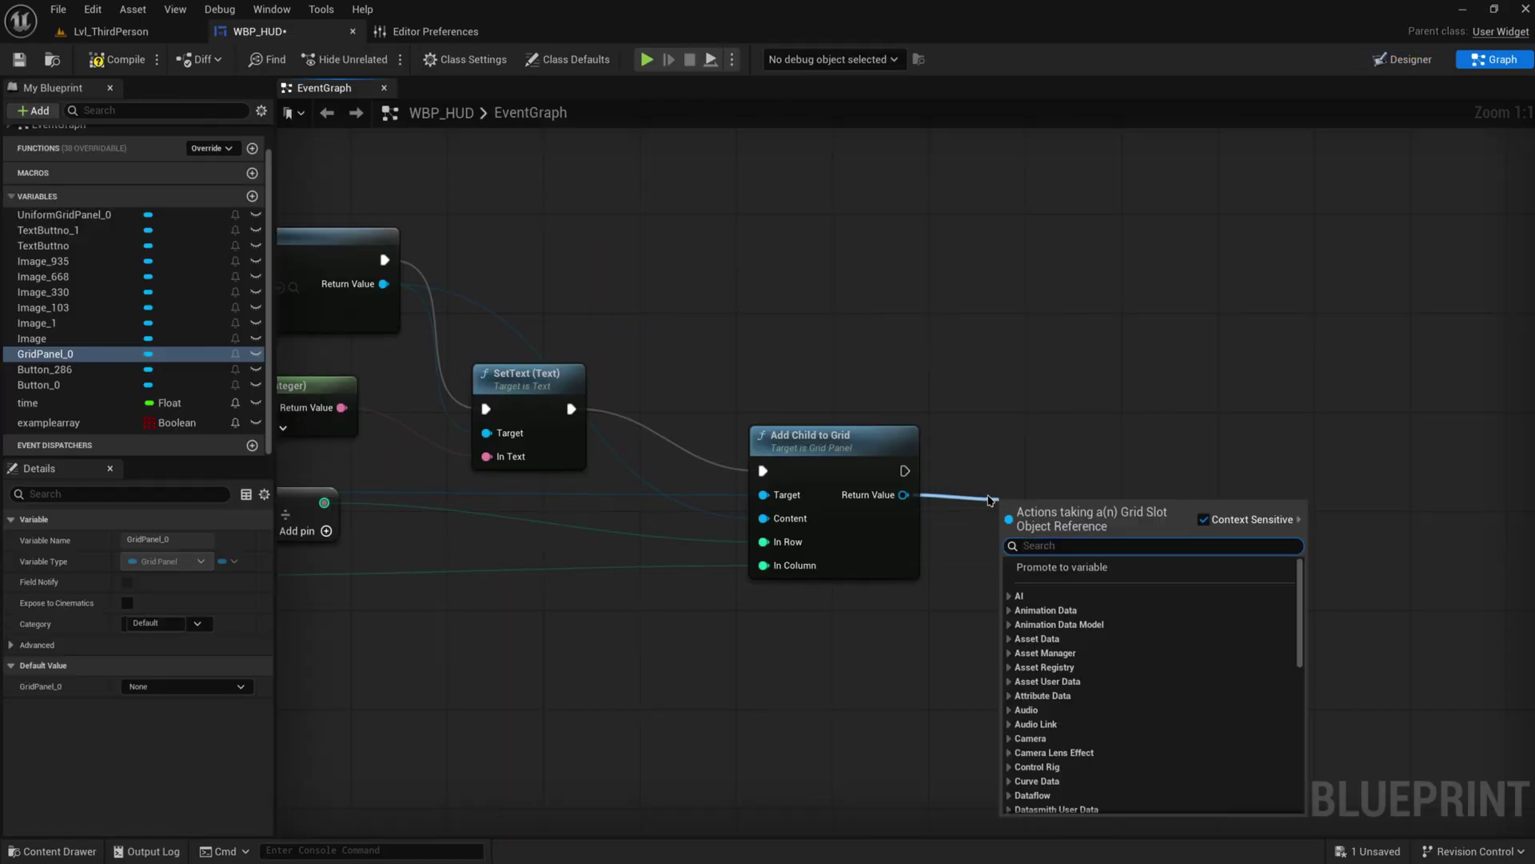
pyautogui.write('setpadding')
pyautogui.click(1075, 590)
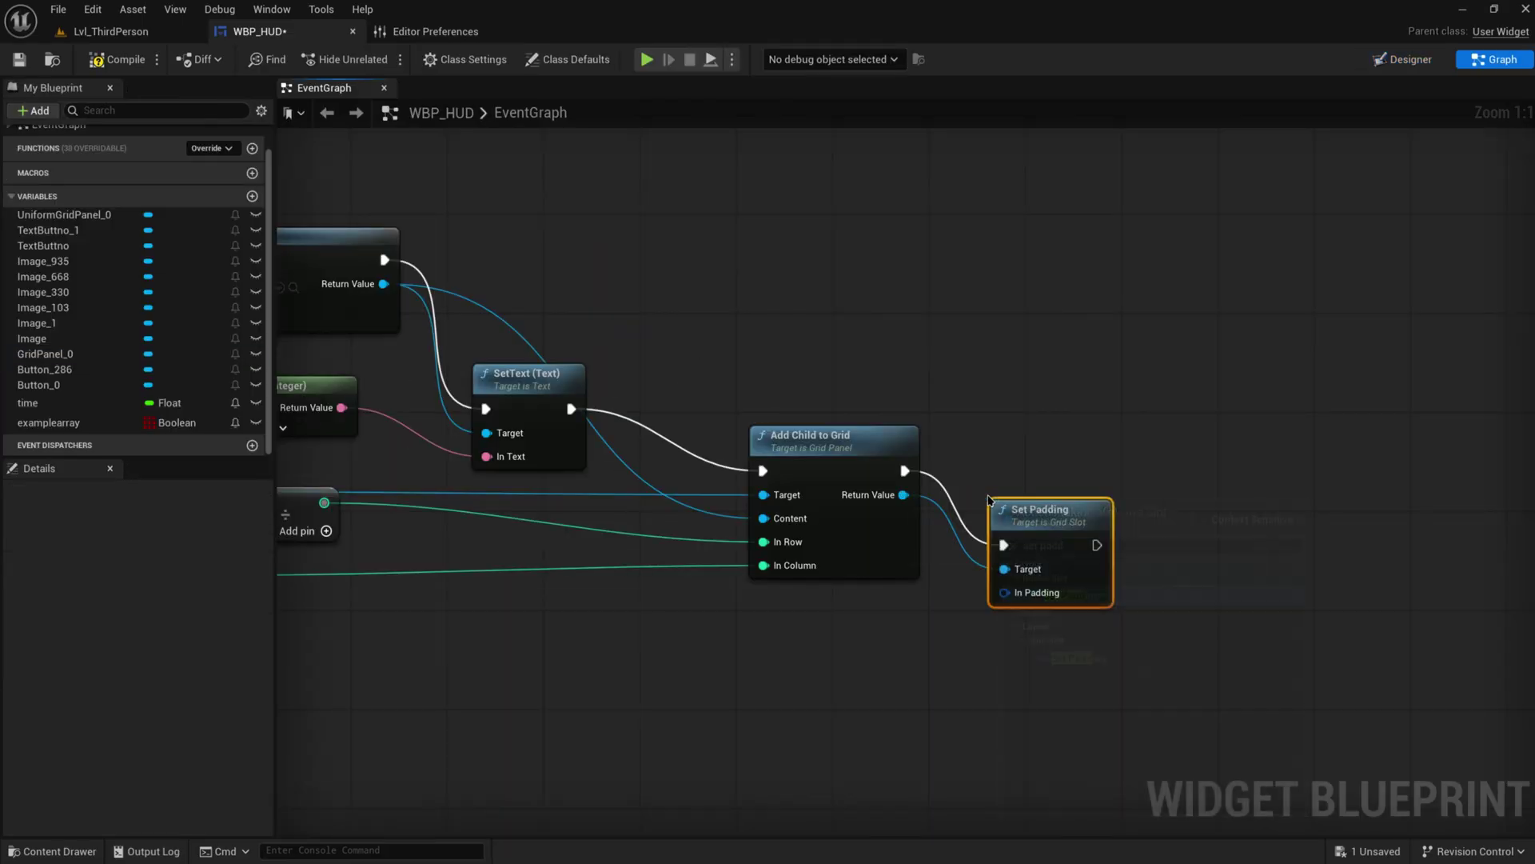
# - Split the In Padding struct pin, set left, top, right and bottom padding to 5.0, and compile the blueprint
pyautogui.rightClick(1071, 531)
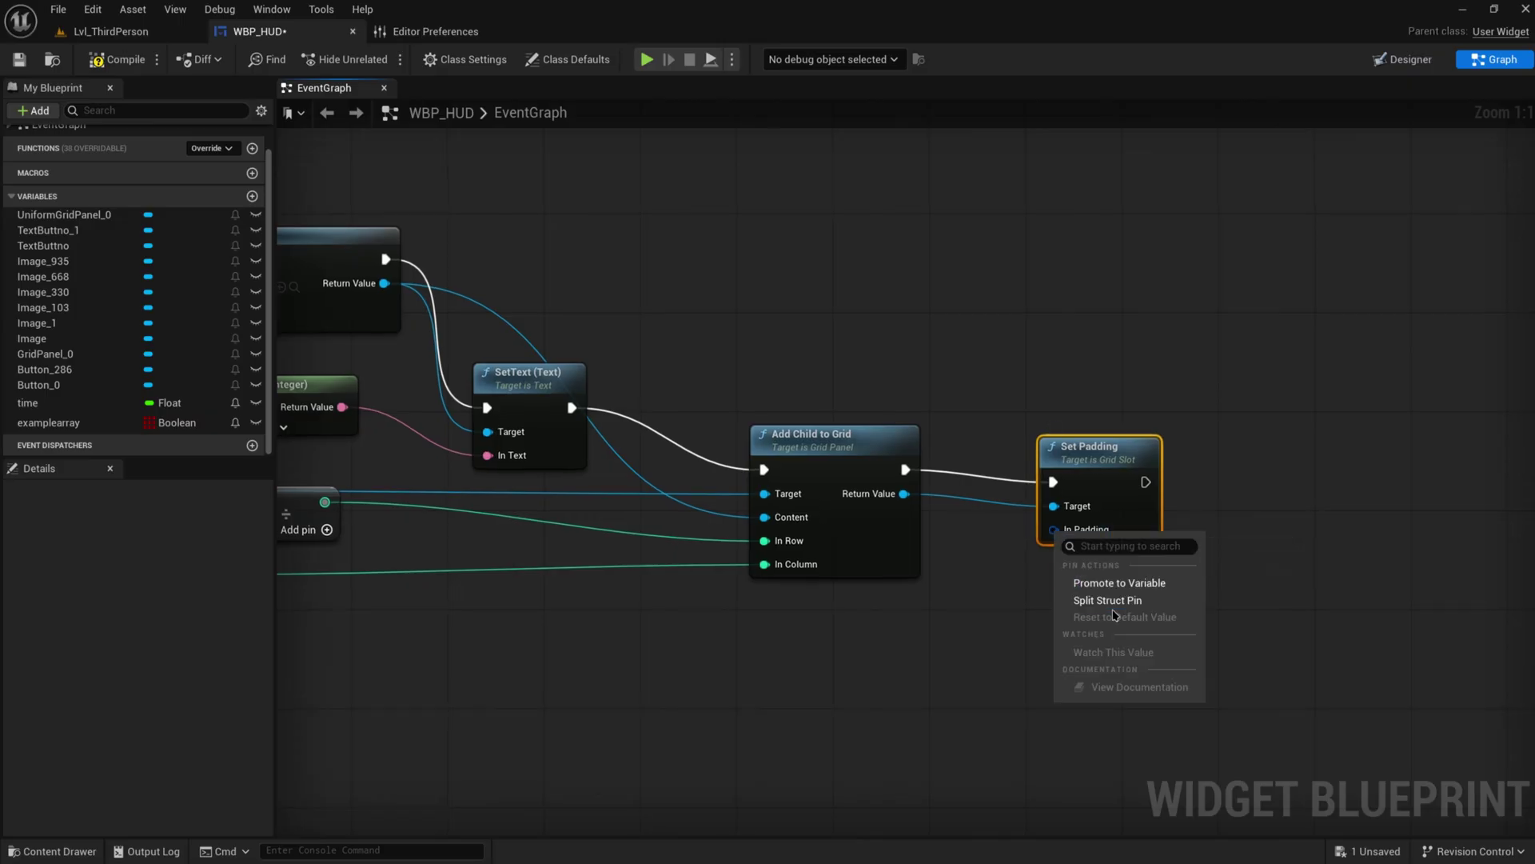
pyautogui.click(1092, 598)
pyautogui.click(1141, 533)
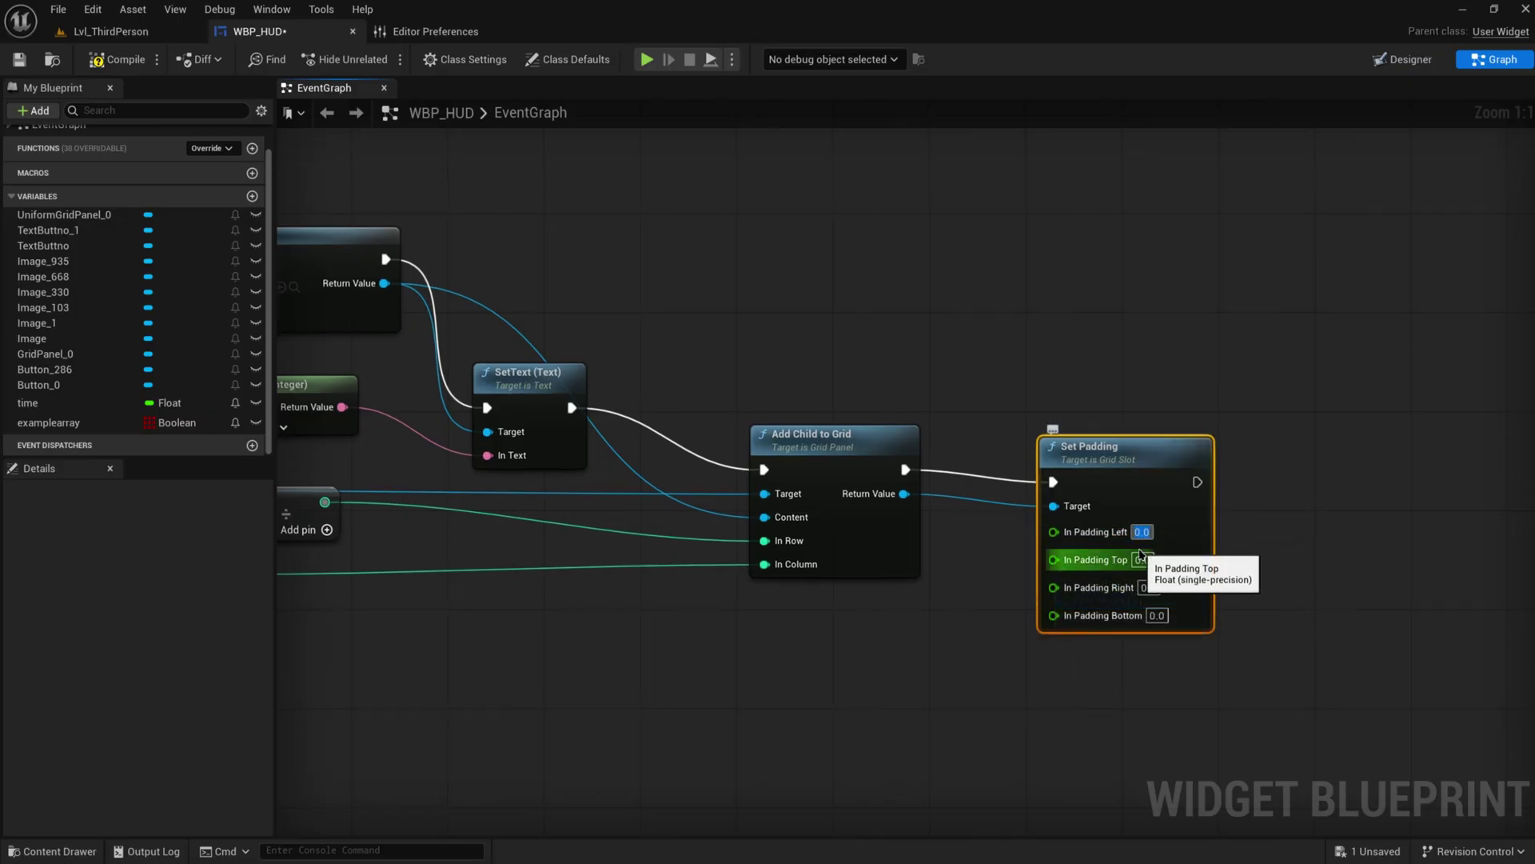
pyautogui.click(117, 60)
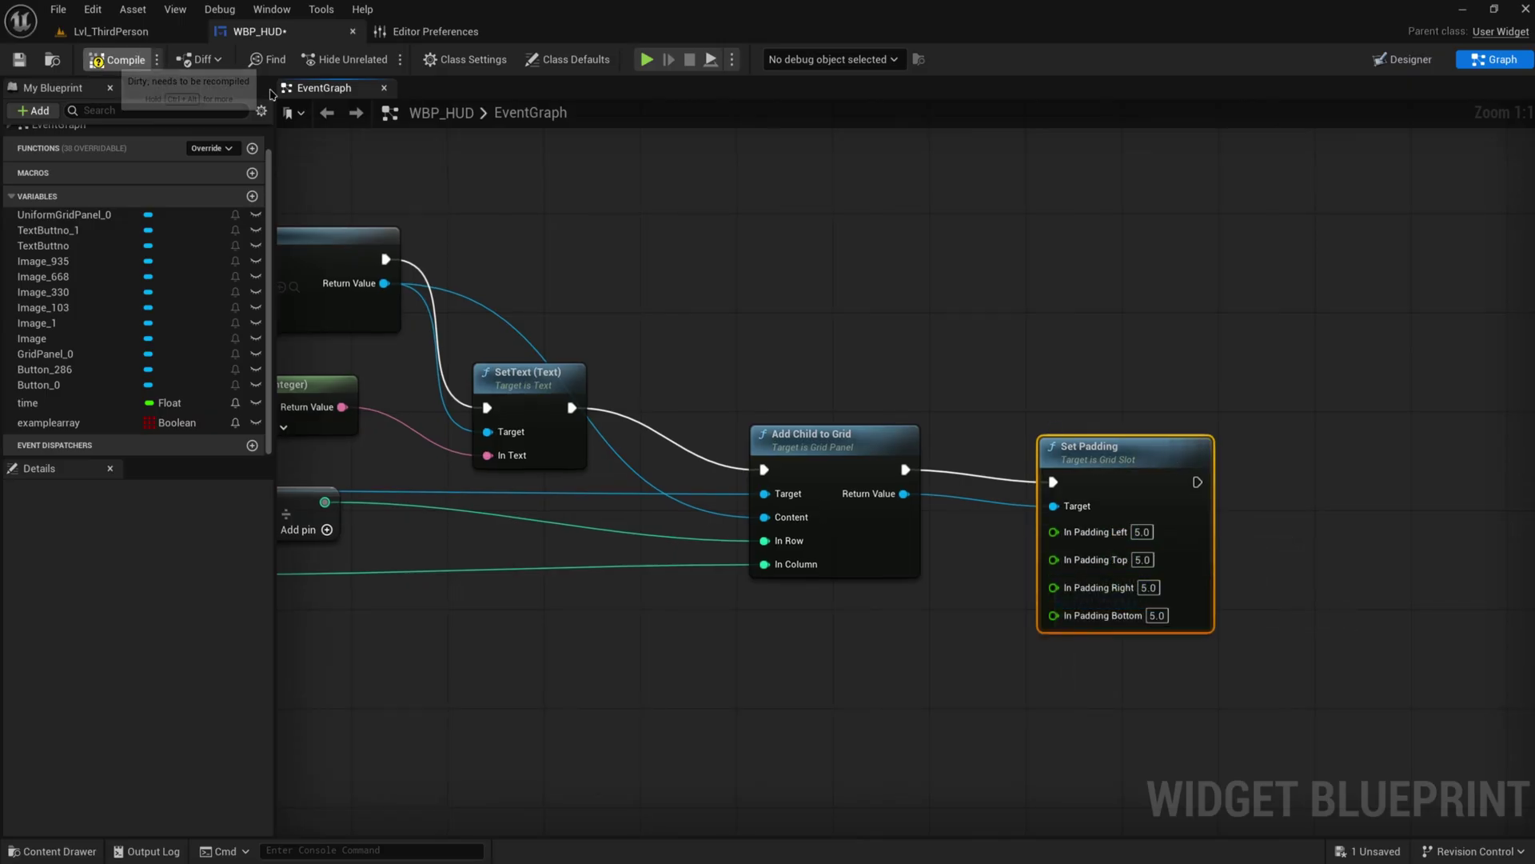
# - Examine the spacing of the numbered texts inside the Grid Panel in the designer
pyautogui.click(1401, 59)
pyautogui.scroll(4, 641, 374)
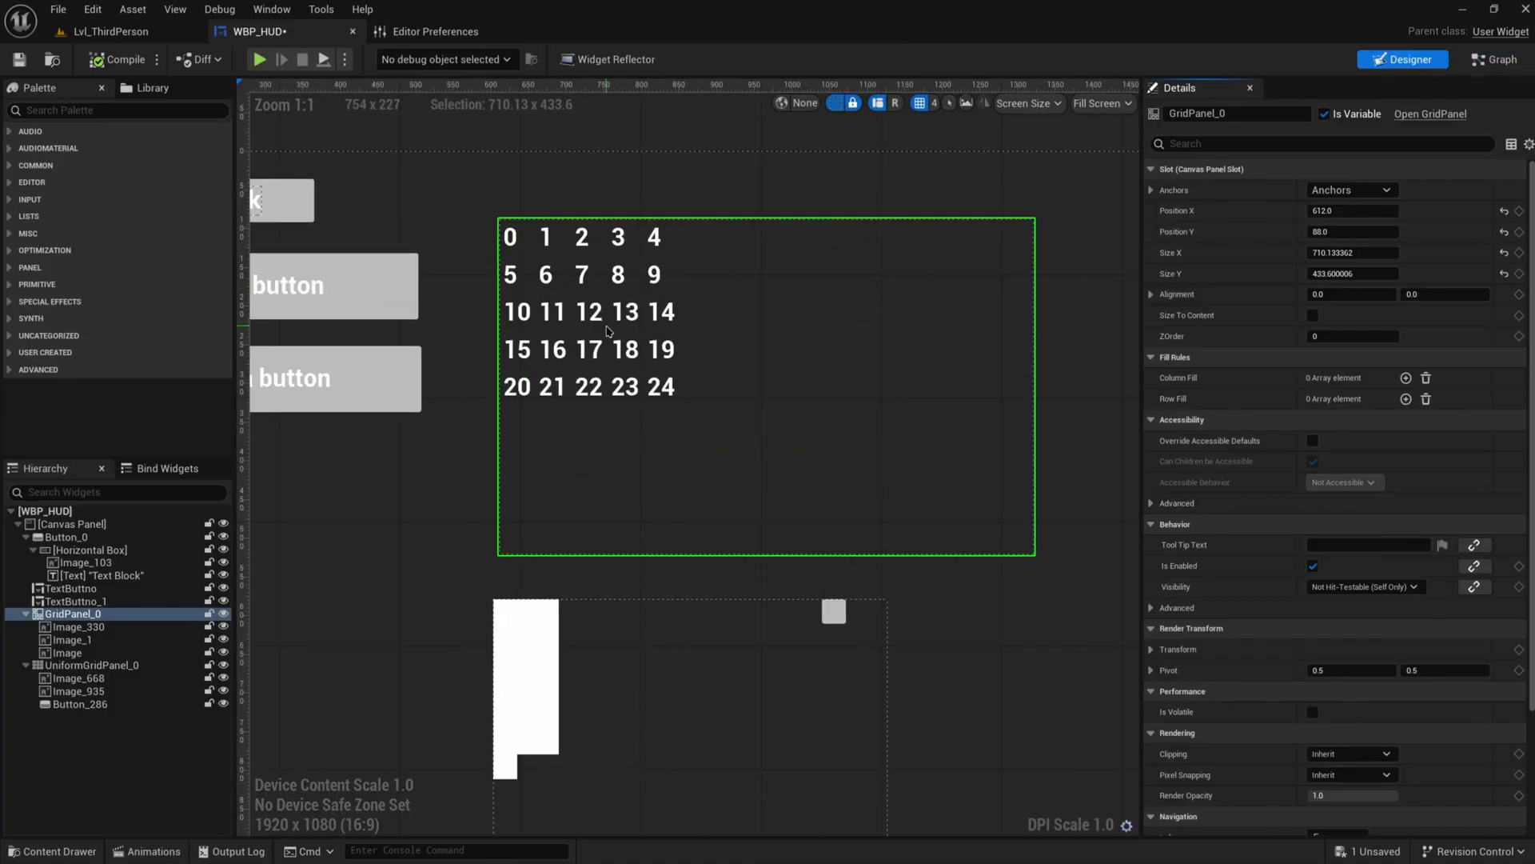
pyautogui.moveTo(645, 390); pyautogui.dragTo(679, 427, button='right')
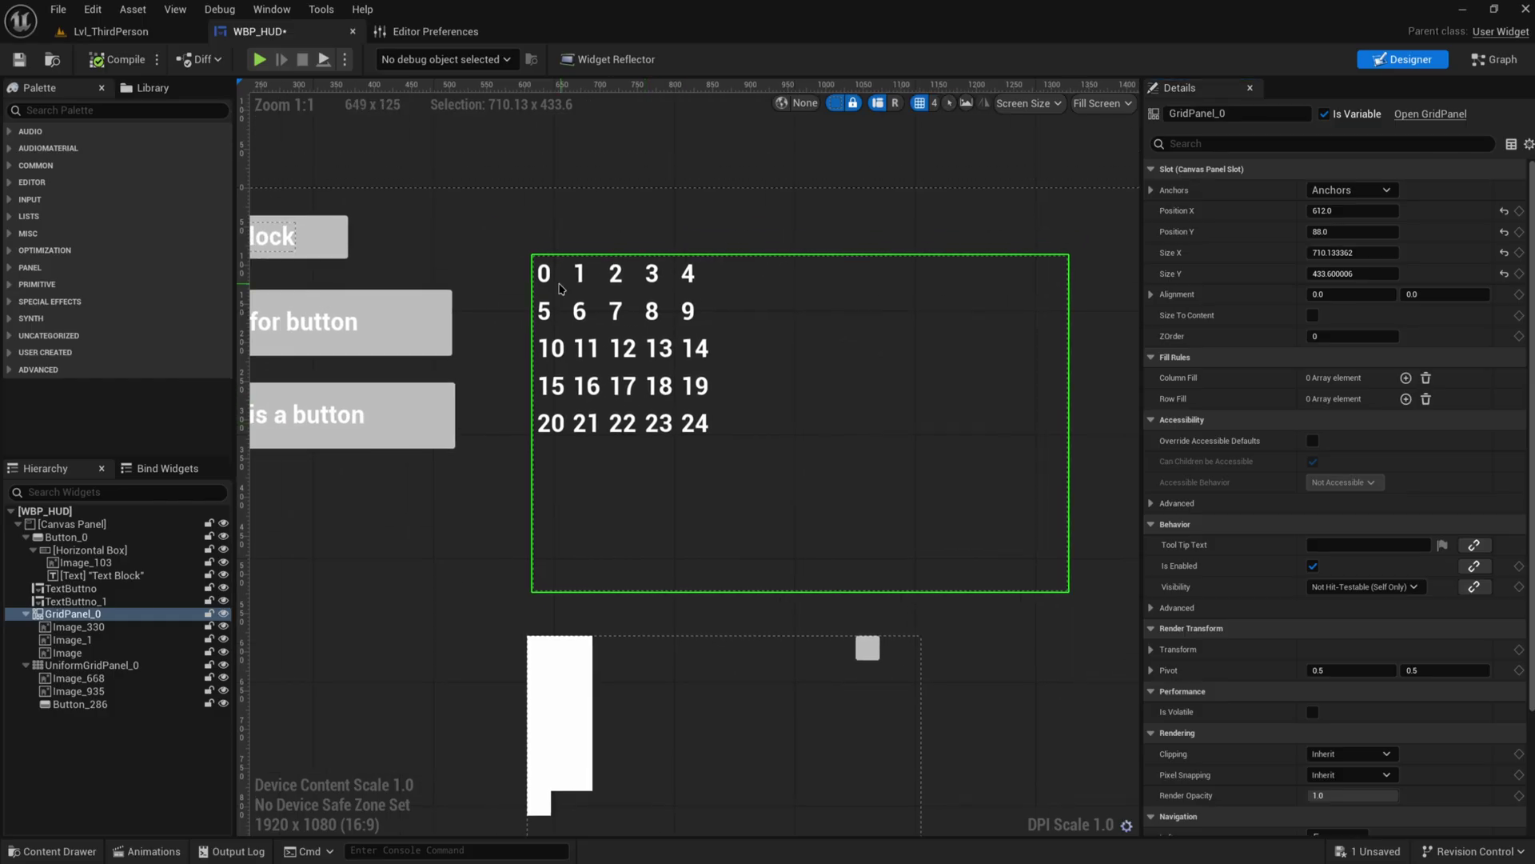